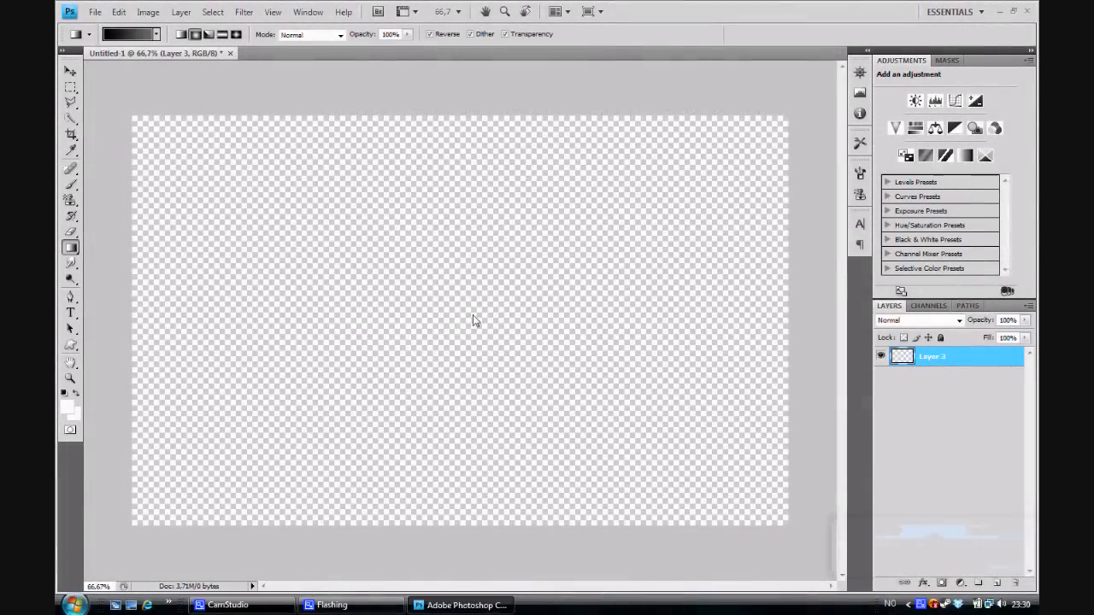
Drag a radial grey-to-black gradient outward from the canvas centre, redoing it until the rings are centred
{"action": "mouse_move", "coordinate": [471, 298]}
{"action": "left_mouse_down"}
{"action": "mouse_move", "coordinate": [144, 517]}
{"action": "mouse_move", "coordinate": [184, 482]}
{"action": "left_mouse_up"}
{"action": "mouse_move", "coordinate": [441, 318]}
{"action": "left_mouse_down"}
{"action": "mouse_move", "coordinate": [401, 343]}
{"action": "mouse_move", "coordinate": [281, 362]}
{"action": "mouse_move", "coordinate": [297, 414]}
{"action": "mouse_move", "coordinate": [452, 299]}
{"action": "left_mouse_up"}
{"action": "left_click_drag", "start_coordinate": [125, 535], "coordinate": [125, 535]}
Place the BJERKENG render from the Renders folder, scaled to about 84%×79%
{"action": "left_click", "coordinate": [95, 12]}
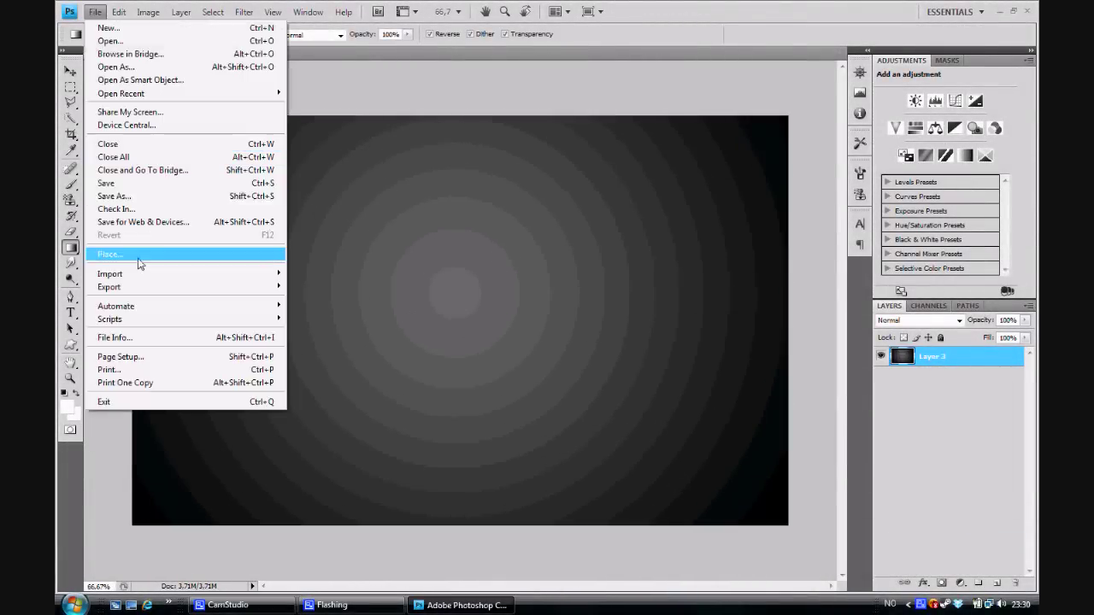
{"action": "left_click", "coordinate": [128, 248]}
{"action": "double_click", "coordinate": [742, 231]}
{"action": "double_click", "coordinate": [201, 135]}
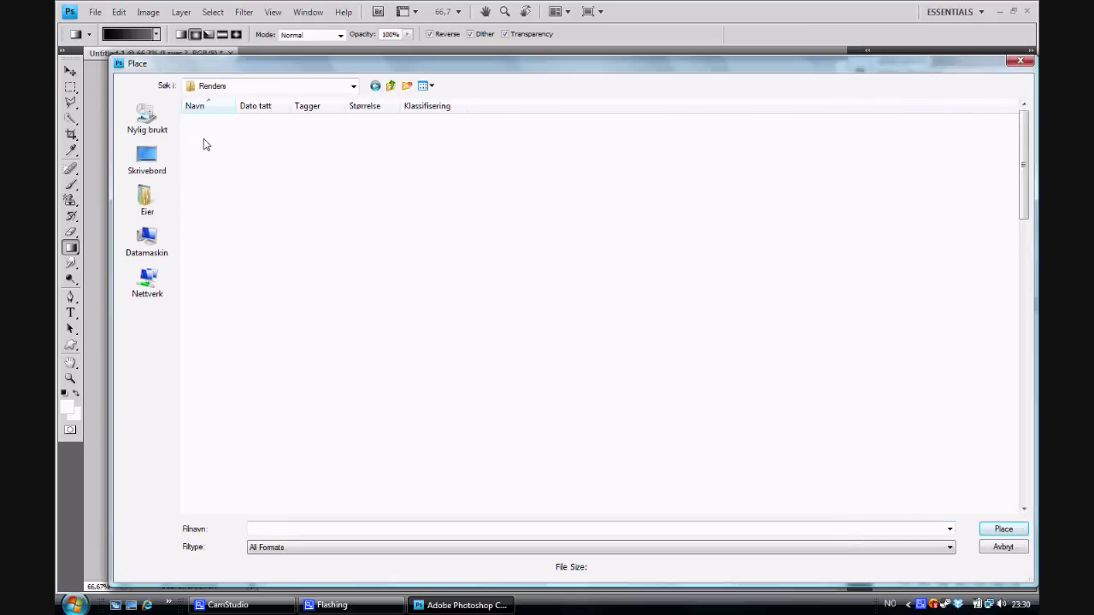
{"action": "double_click", "coordinate": [192, 130]}
{"action": "left_click_drag", "start_coordinate": [733, 151], "coordinate": [655, 219]}
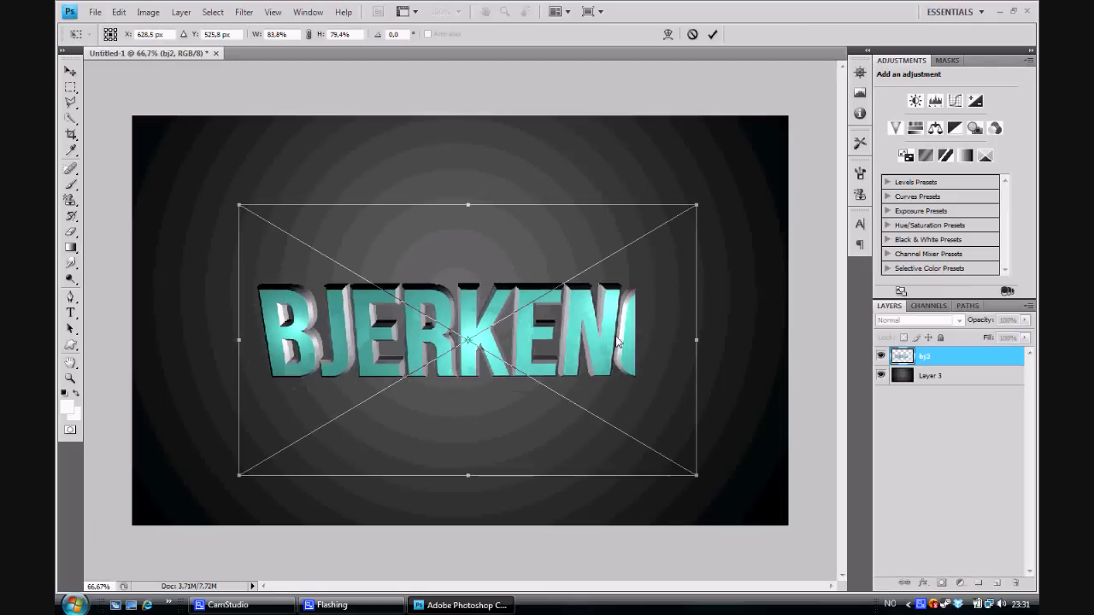
{"action": "left_click_drag", "start_coordinate": [598, 325], "coordinate": [620, 315]}
{"action": "key", "text": "Return"}
Give the BJERKENG layer a drop shadow through Blending Options
{"action": "right_click", "coordinate": [966, 356]}
{"action": "left_click", "coordinate": [821, 239]}
{"action": "left_click", "coordinate": [706, 214]}
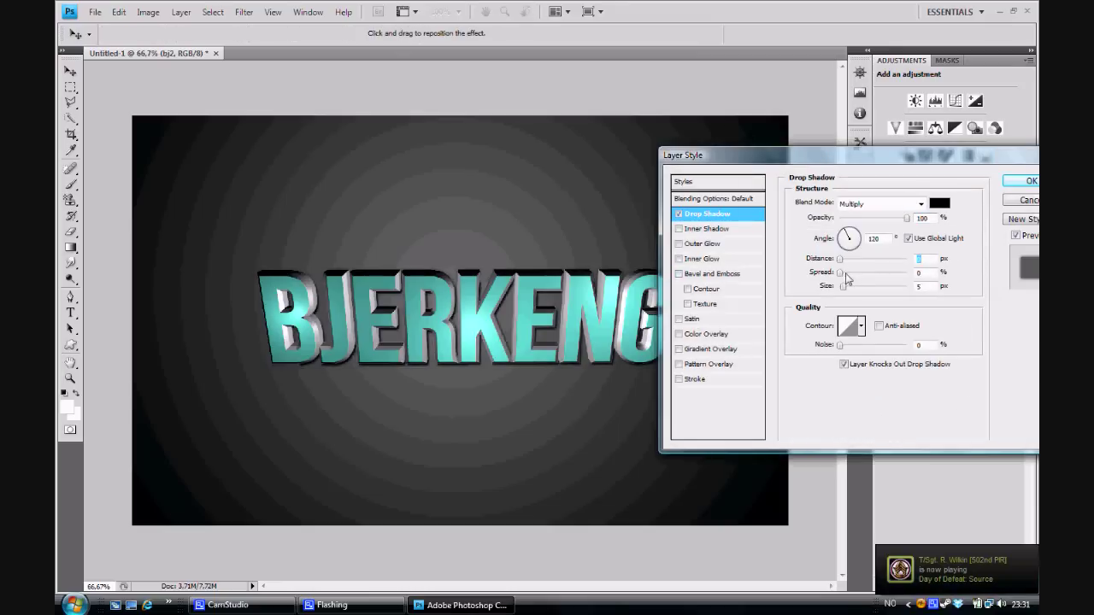
{"action": "left_click", "coordinate": [1029, 182]}
Place a lens flare image from the lens flares samples folder onto the canvas
{"action": "key", "text": "v"}
{"action": "left_click", "coordinate": [95, 12]}
{"action": "left_click", "coordinate": [148, 252]}
{"action": "double_click", "coordinate": [458, 233]}
{"action": "double_click", "coordinate": [208, 132]}
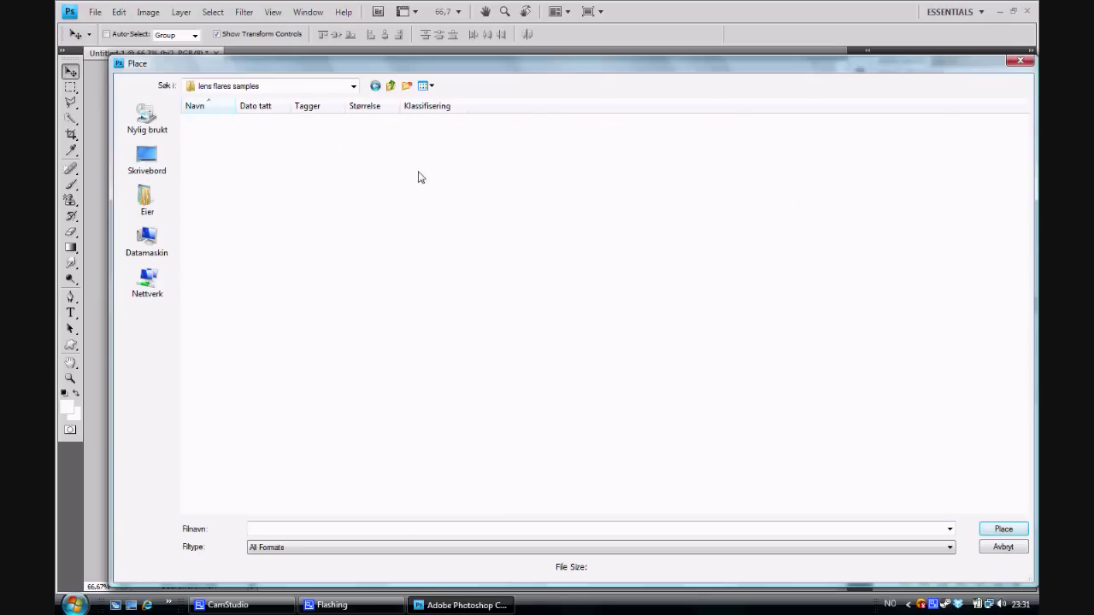
{"action": "double_click", "coordinate": [370, 137]}
{"action": "left_click_drag", "start_coordinate": [550, 207], "coordinate": [543, 236]}
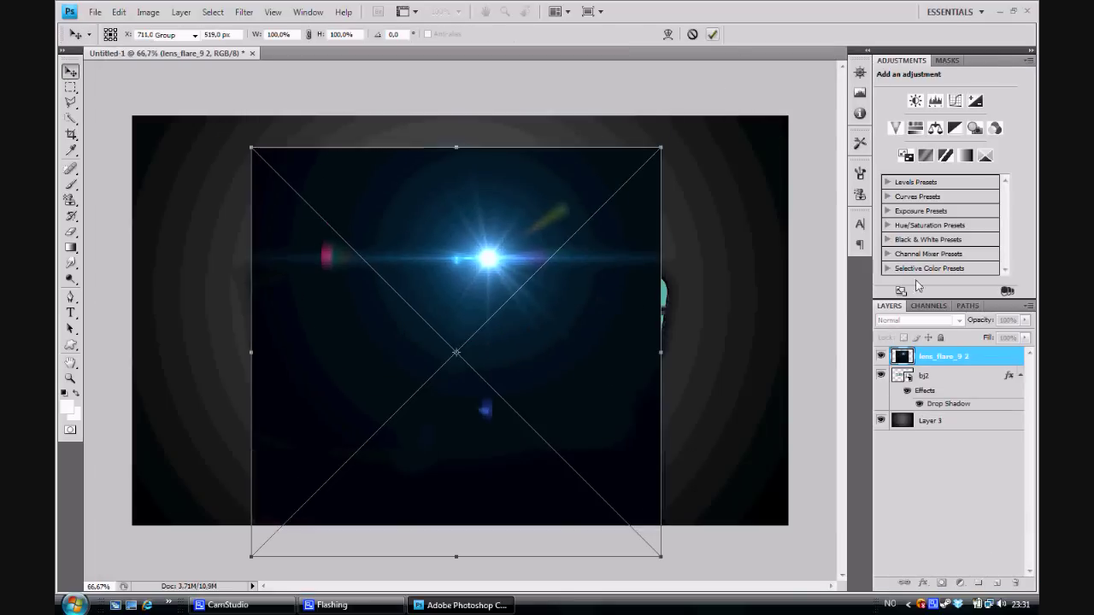
{"action": "key", "text": "Return"}
Set the flare to Screen, shrink it onto the B, rasterize it and erase stray pink spots
{"action": "left_click", "coordinate": [919, 320]}
{"action": "left_click", "coordinate": [906, 137]}
{"action": "key", "text": "ctrl+t"}
{"action": "mouse_move", "coordinate": [664, 142]}
{"action": "left_mouse_down"}
{"action": "mouse_move", "coordinate": [551, 265]}
{"action": "mouse_move", "coordinate": [508, 290]}
{"action": "left_mouse_up"}
{"action": "left_click_drag", "start_coordinate": [448, 438], "coordinate": [347, 380]}
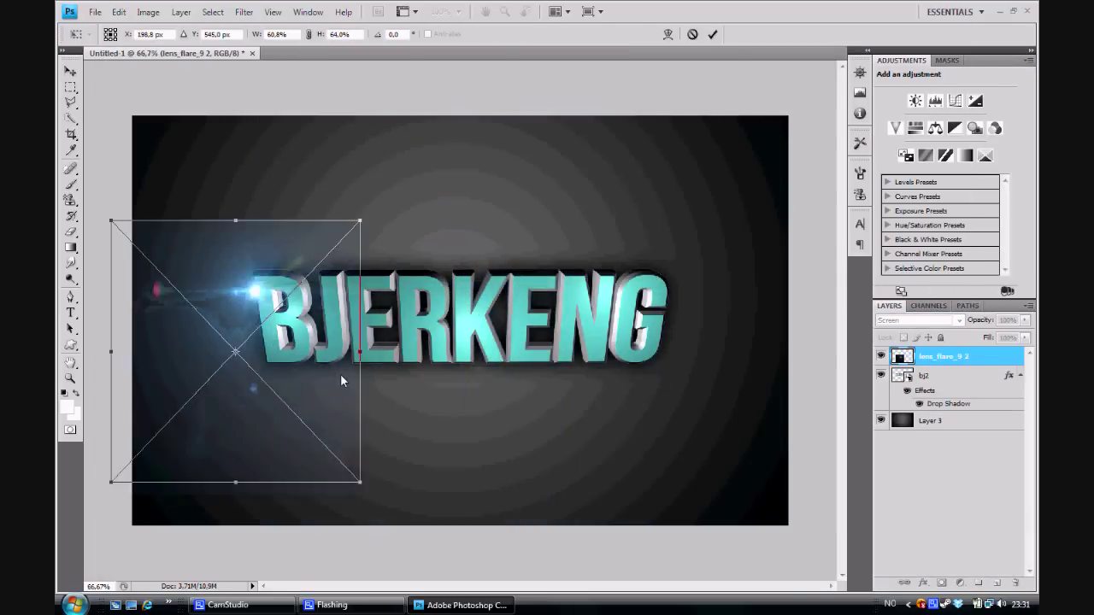
{"action": "key", "text": "e"}
{"action": "left_click", "coordinate": [331, 519]}
{"action": "key", "text": "Return"}
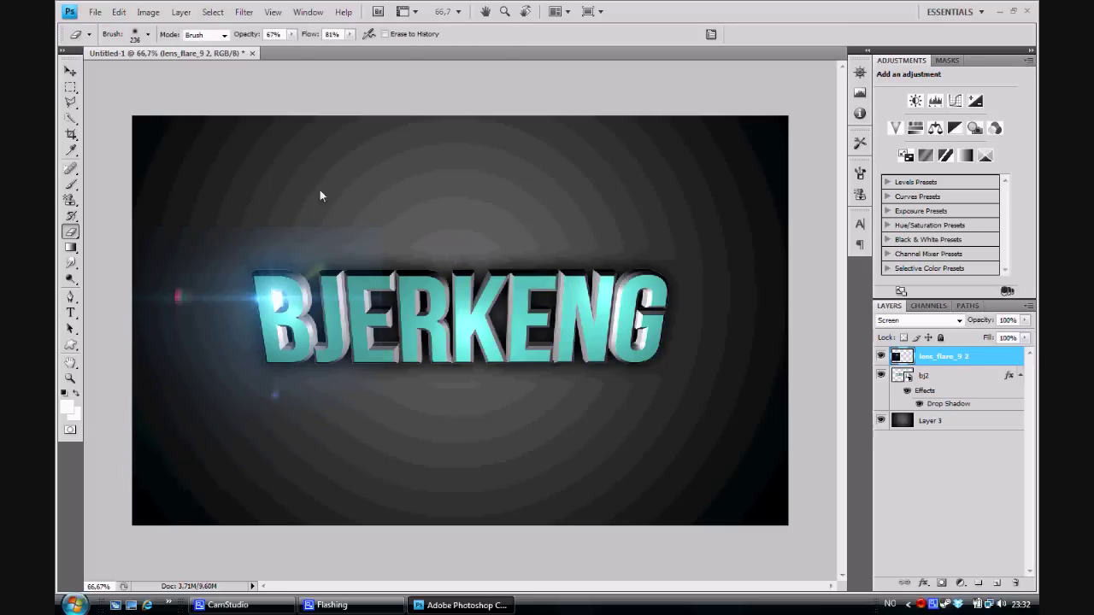
{"action": "left_click_drag", "start_coordinate": [120, 324], "coordinate": [205, 347]}
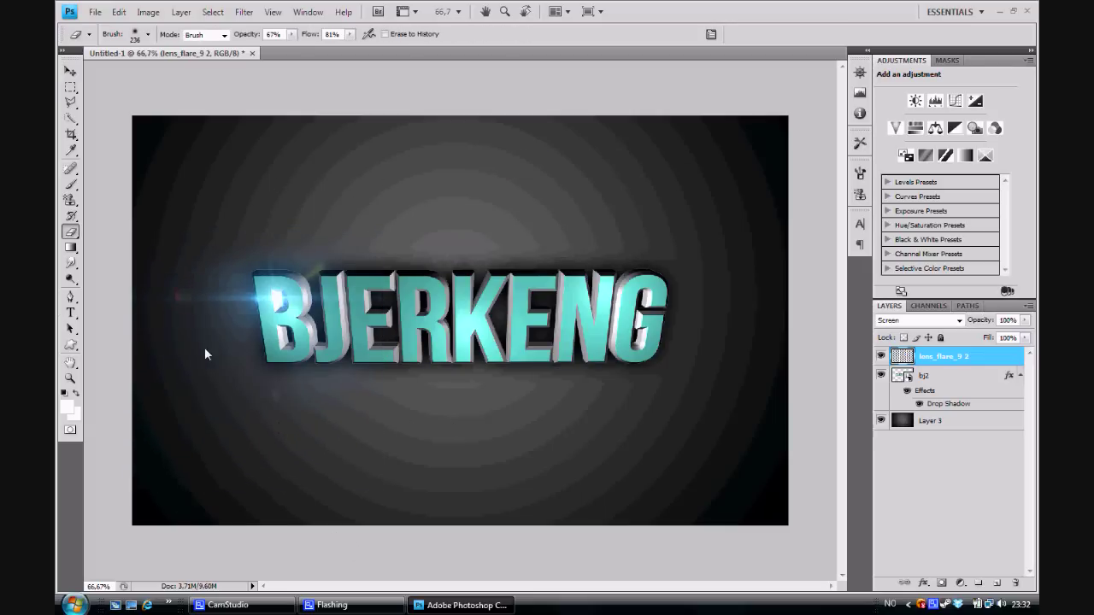
Duplicate the lens flare layer and move the copy over the B
{"action": "right_click", "coordinate": [974, 359]}
{"action": "left_click", "coordinate": [889, 85]}
{"action": "key", "text": "Return"}
{"action": "key", "text": "v"}
{"action": "left_click_drag", "start_coordinate": [273, 338], "coordinate": [306, 357]}
{"action": "left_click", "coordinate": [71, 232]}
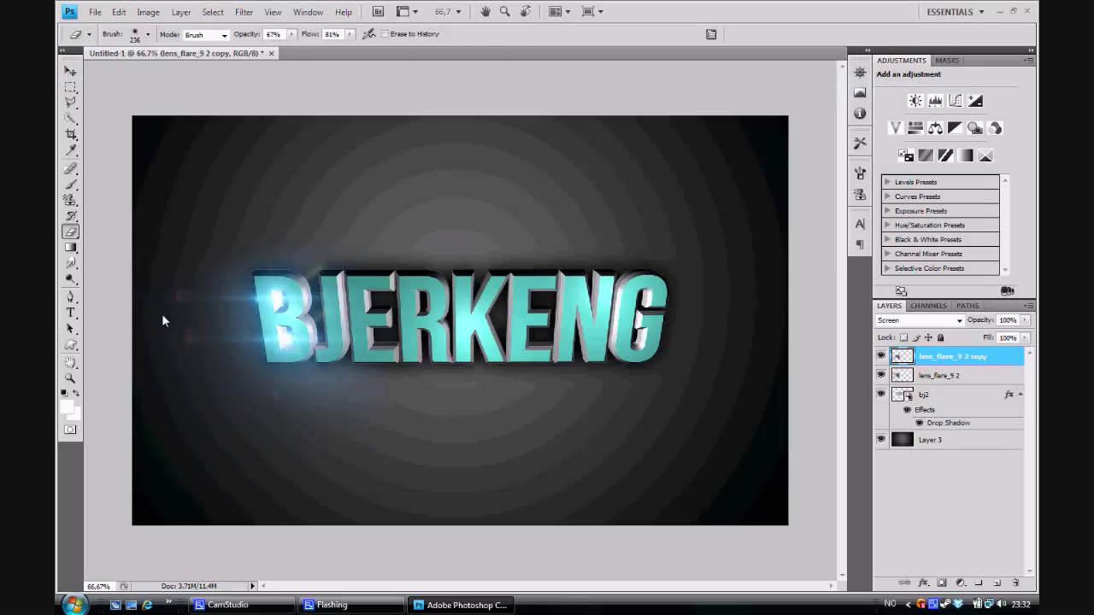
Duplicate the flare again, moving and rotating the copy onto the G
{"action": "right_click", "coordinate": [962, 382]}
{"action": "left_click", "coordinate": [889, 86]}
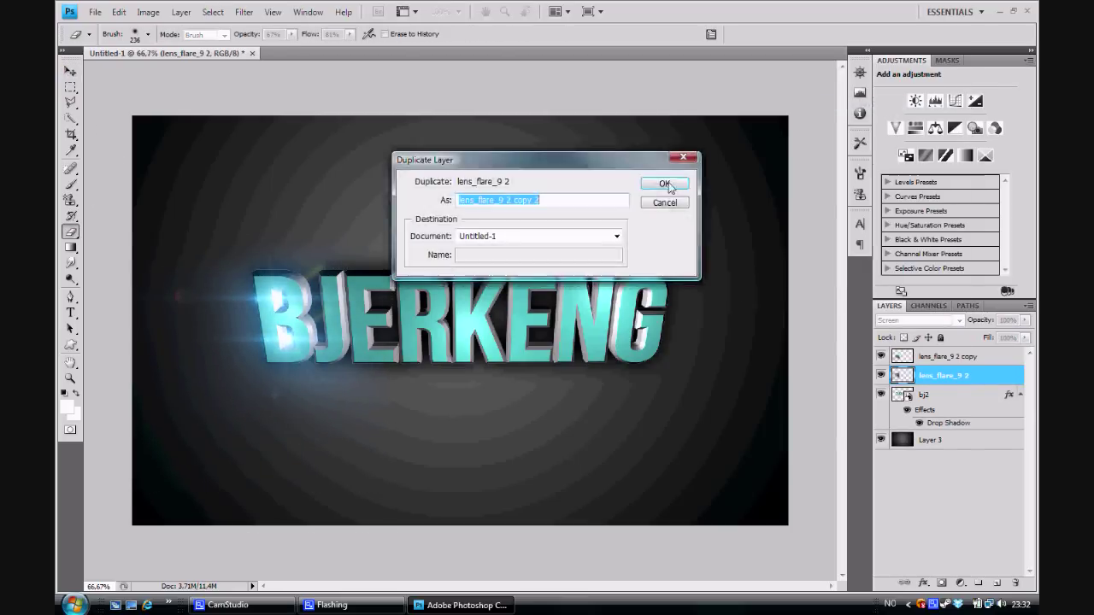
{"action": "left_click", "coordinate": [664, 182]}
{"action": "key", "text": "v"}
{"action": "mouse_move", "coordinate": [253, 428]}
{"action": "left_mouse_down"}
{"action": "mouse_move", "coordinate": [603, 421]}
{"action": "mouse_move", "coordinate": [782, 309]}
{"action": "mouse_move", "coordinate": [698, 200]}
{"action": "mouse_move", "coordinate": [677, 371]}
{"action": "mouse_move", "coordinate": [674, 140]}
{"action": "mouse_move", "coordinate": [708, 323]}
{"action": "left_mouse_up"}
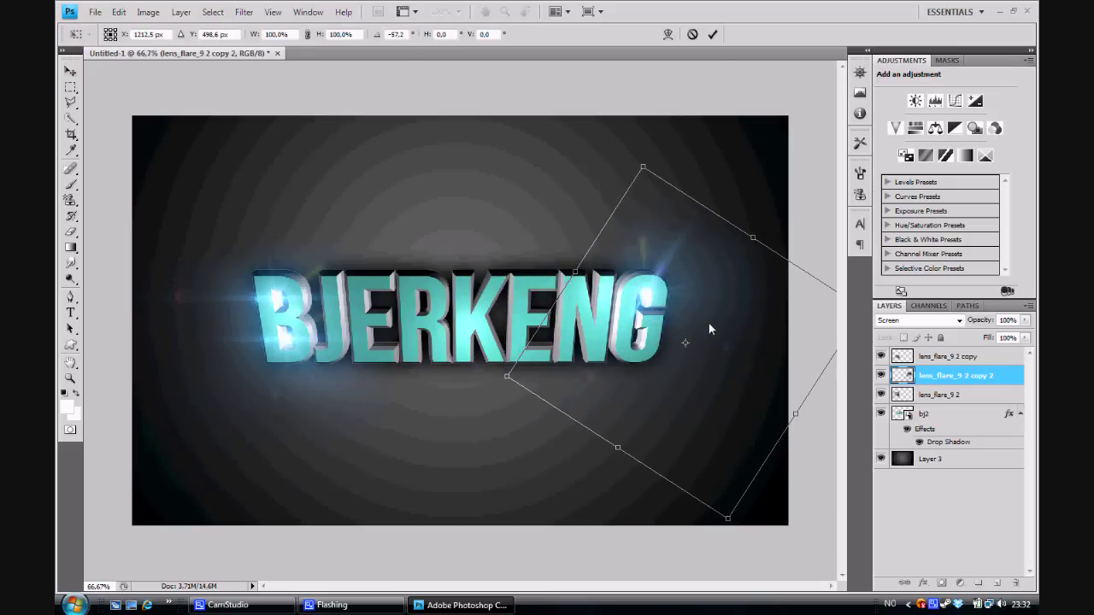
{"action": "key", "text": "Return"}
{"action": "key", "text": "e"}
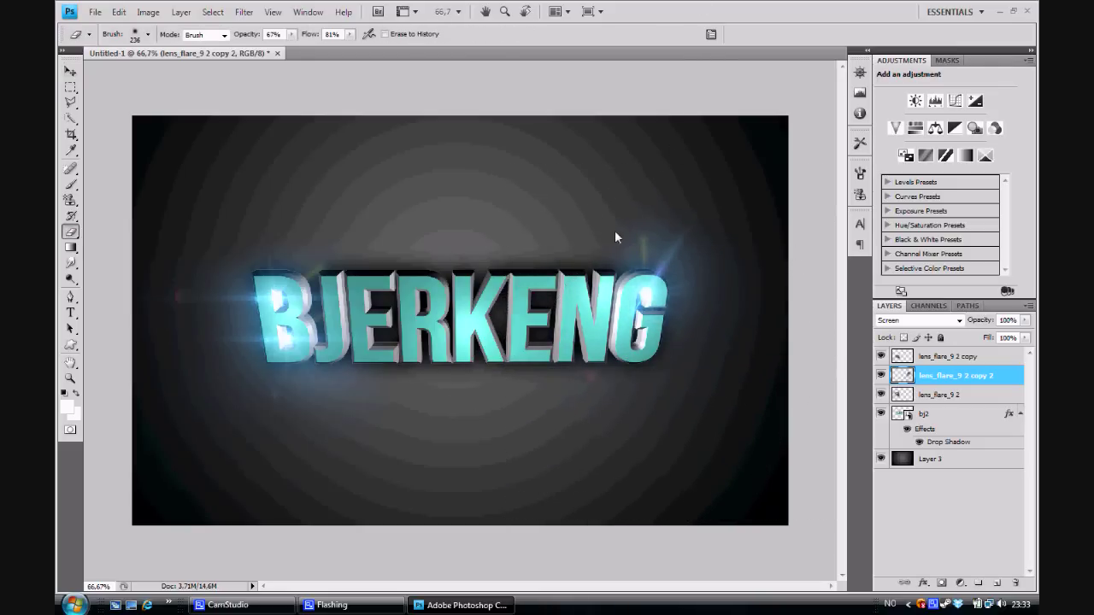
Duplicate lens_flare_9 2, move it onto the K and flatten it to about 42.7% height
{"action": "right_click", "coordinate": [904, 396]}
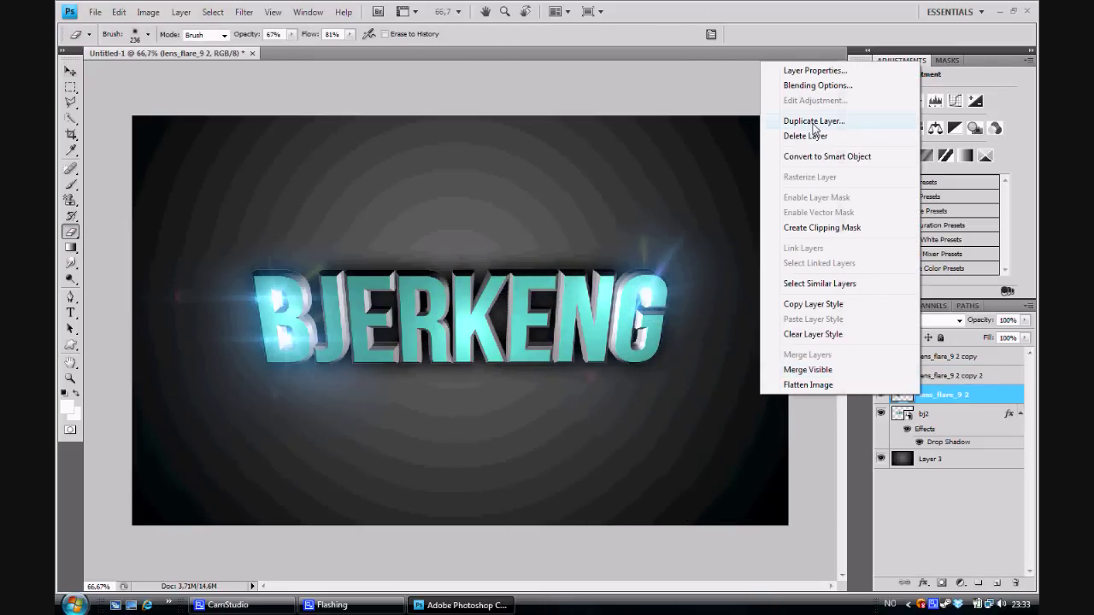
{"action": "left_click", "coordinate": [814, 121]}
{"action": "key", "text": "Return"}
{"action": "key", "text": "v"}
{"action": "mouse_move", "coordinate": [267, 386]}
{"action": "left_mouse_down"}
{"action": "mouse_move", "coordinate": [456, 374]}
{"action": "mouse_move", "coordinate": [481, 359]}
{"action": "left_mouse_up"}
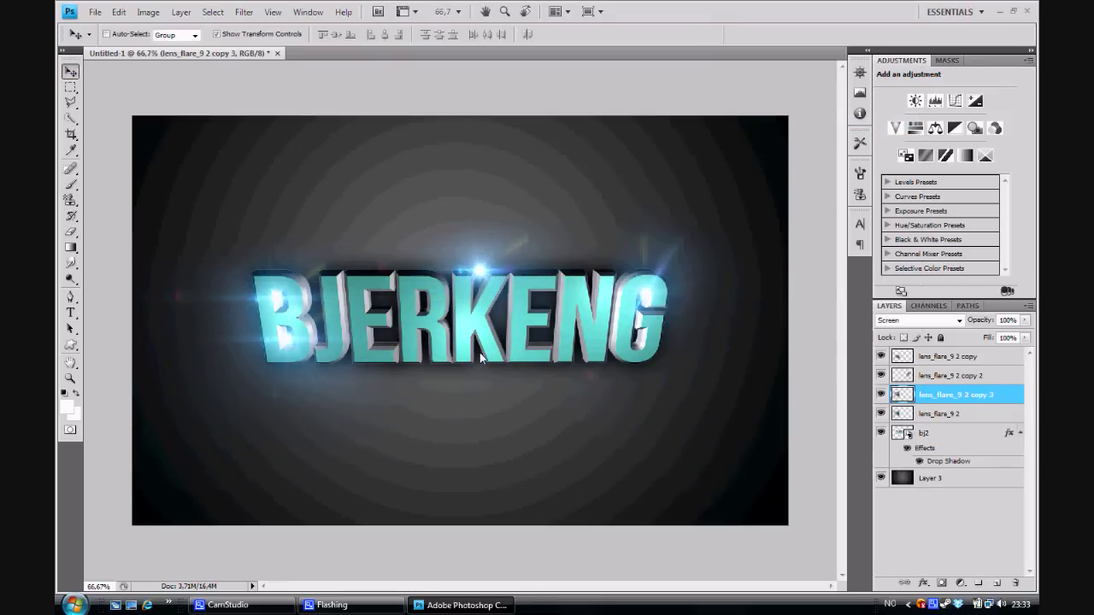
{"action": "left_click_drag", "start_coordinate": [460, 201], "coordinate": [461, 247]}
{"action": "mouse_move", "coordinate": [461, 462]}
{"action": "left_mouse_down"}
{"action": "mouse_move", "coordinate": [462, 294]}
{"action": "mouse_move", "coordinate": [486, 294]}
{"action": "left_mouse_up"}
{"action": "key", "text": "Return"}
Duplicate the squashed flare, then duplicate copy 3 and copy 4 together
{"action": "right_click", "coordinate": [912, 395]}
{"action": "left_click", "coordinate": [813, 122]}
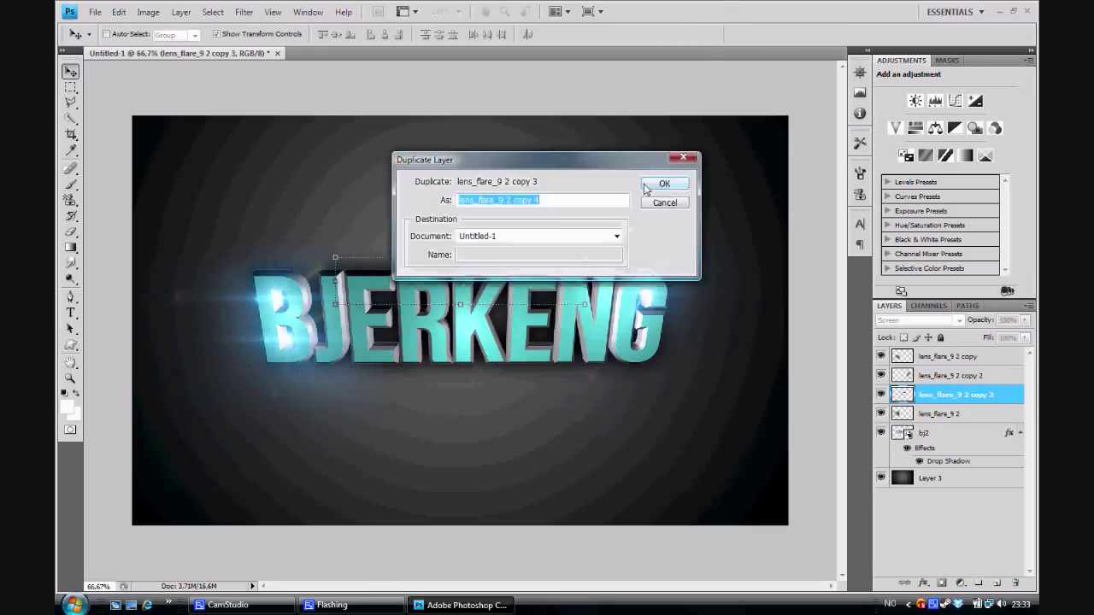
{"action": "key", "text": "Return"}
{"action": "left_click", "coordinate": [976, 415], "text": "shift"}
{"action": "right_click", "coordinate": [976, 414]}
{"action": "left_click", "coordinate": [812, 138]}
{"action": "key", "text": "Return"}
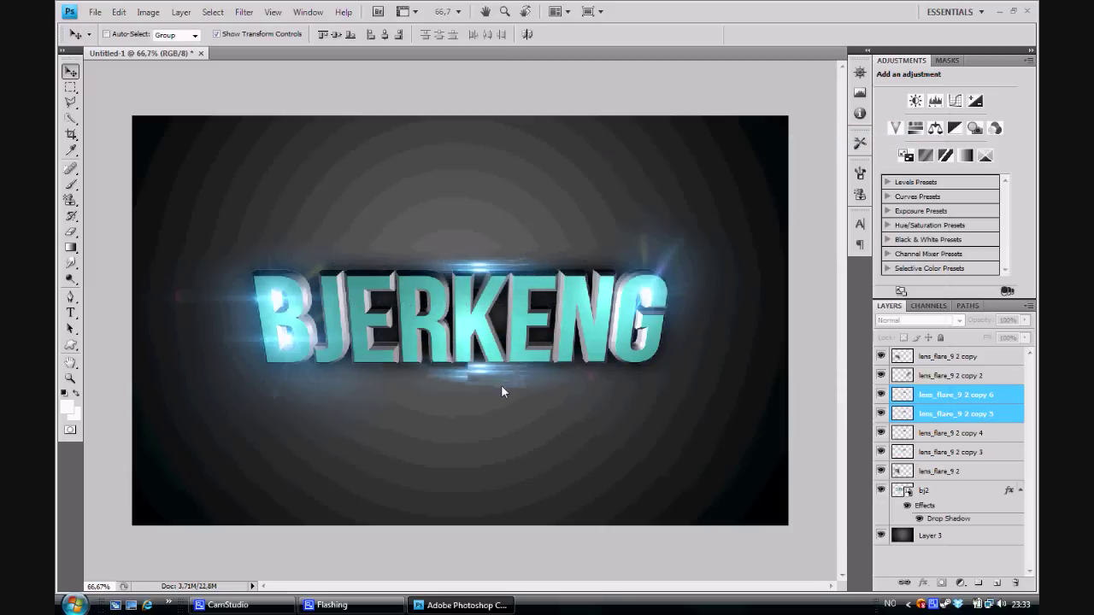
Dismiss the multiple-layers error, erase flare leftovers, and select the copy 6 and copy 3 layers
{"action": "key", "text": "m"}
{"action": "key", "text": "e"}
{"action": "left_click", "coordinate": [578, 371]}
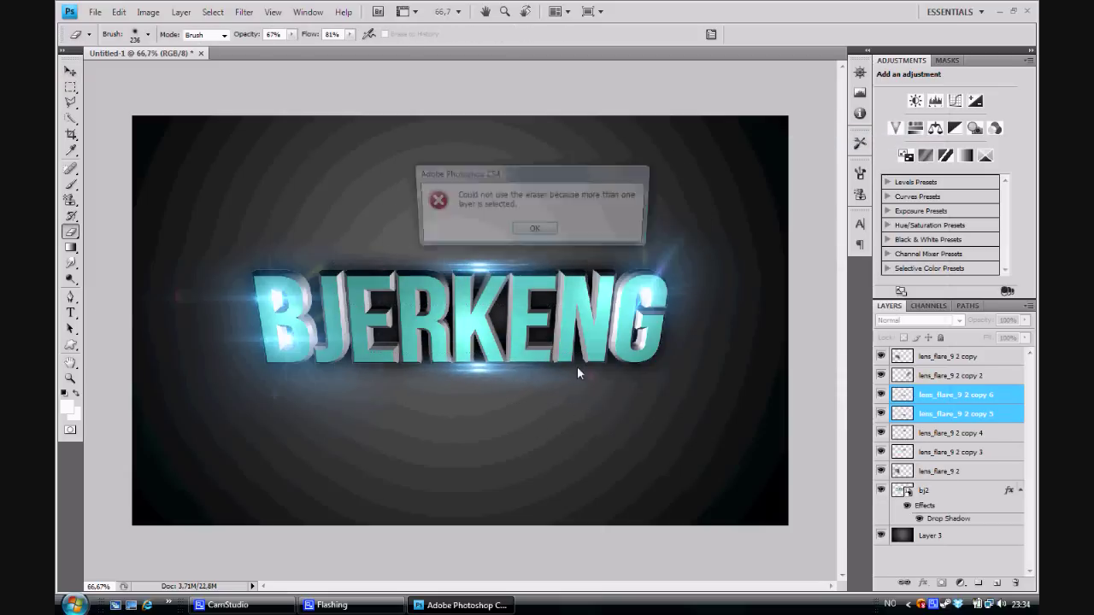
{"action": "key", "text": "Return"}
{"action": "left_click", "coordinate": [927, 390]}
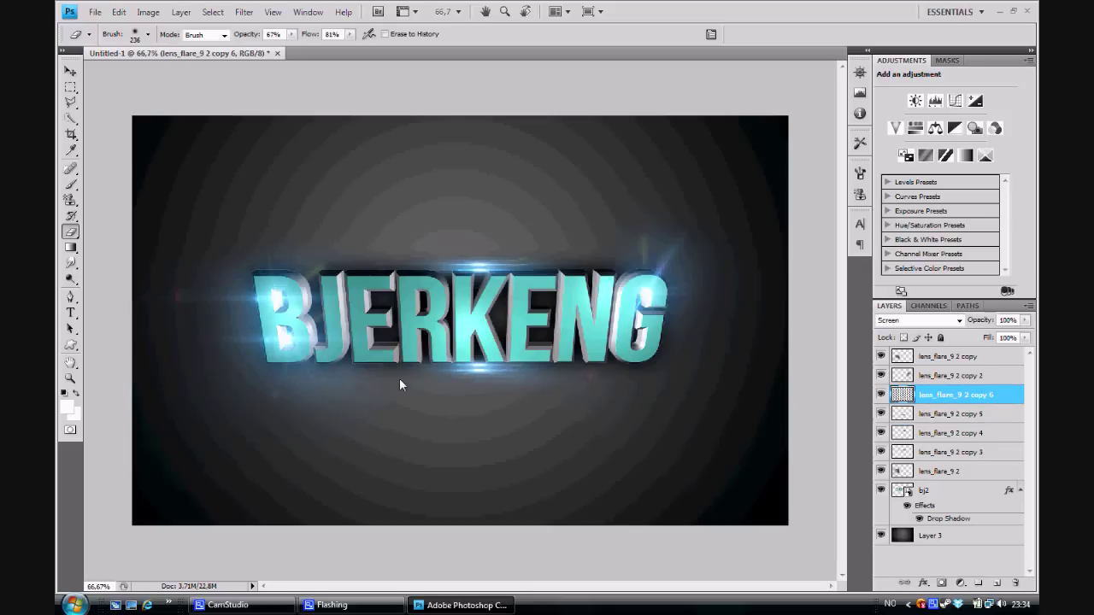
{"action": "left_click", "coordinate": [932, 451]}
Move the lens_flare_24 flare to the top-right corner and blend it with Screen
{"action": "key", "text": "alt+bracketright"}
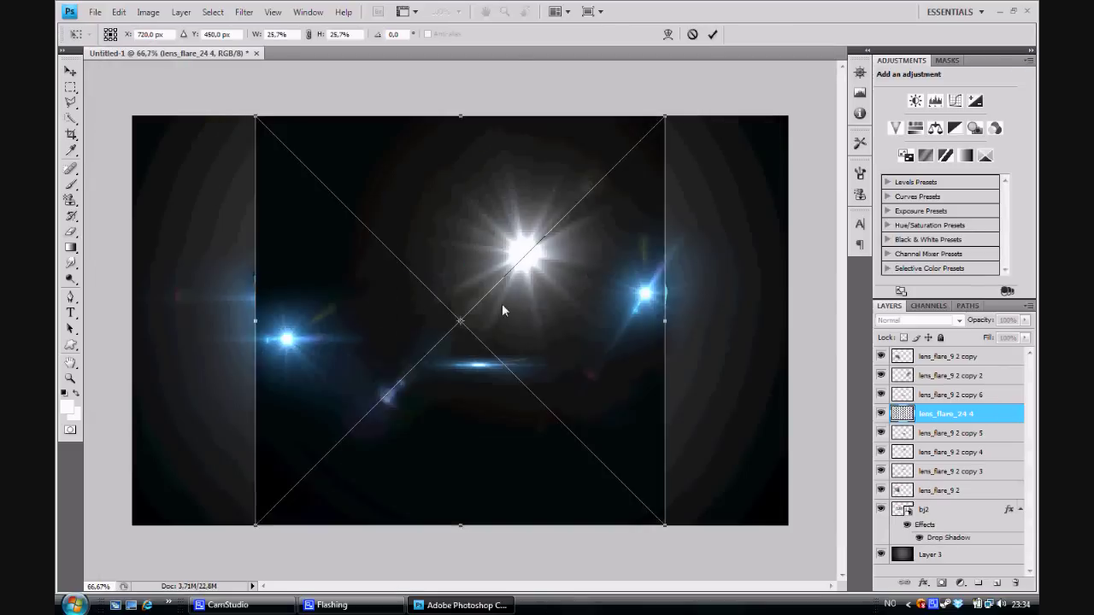
{"action": "left_click_drag", "start_coordinate": [502, 304], "coordinate": [786, 184]}
{"action": "key", "text": "Return"}
{"action": "left_click", "coordinate": [919, 319]}
{"action": "left_click", "coordinate": [911, 104]}
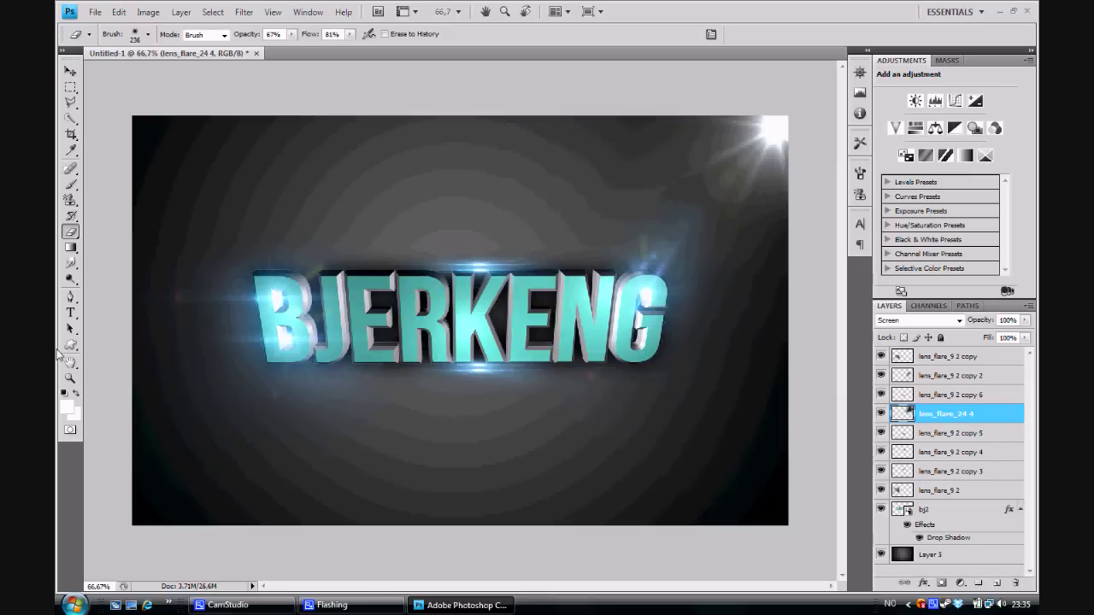
Duplicate the corner flare layer and drag the copy to the top-left corner
{"action": "right_click", "coordinate": [942, 414]}
{"action": "left_click", "coordinate": [821, 128]}
{"action": "key", "text": "Return"}
{"action": "left_click", "coordinate": [119, 12]}
{"action": "key", "text": "Escape"}
{"action": "key", "text": "v"}
{"action": "left_click_drag", "start_coordinate": [727, 154], "coordinate": [222, 153]}
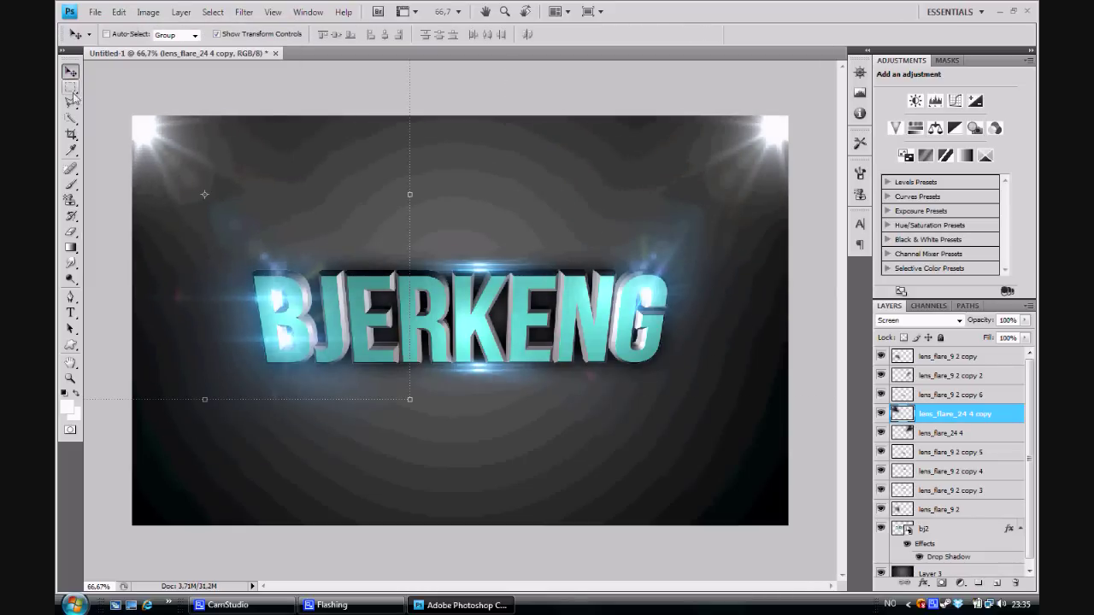
{"action": "left_click", "coordinate": [70, 231]}
Add a new layer above the ring background and fill it with black
{"action": "left_click", "coordinate": [930, 573]}
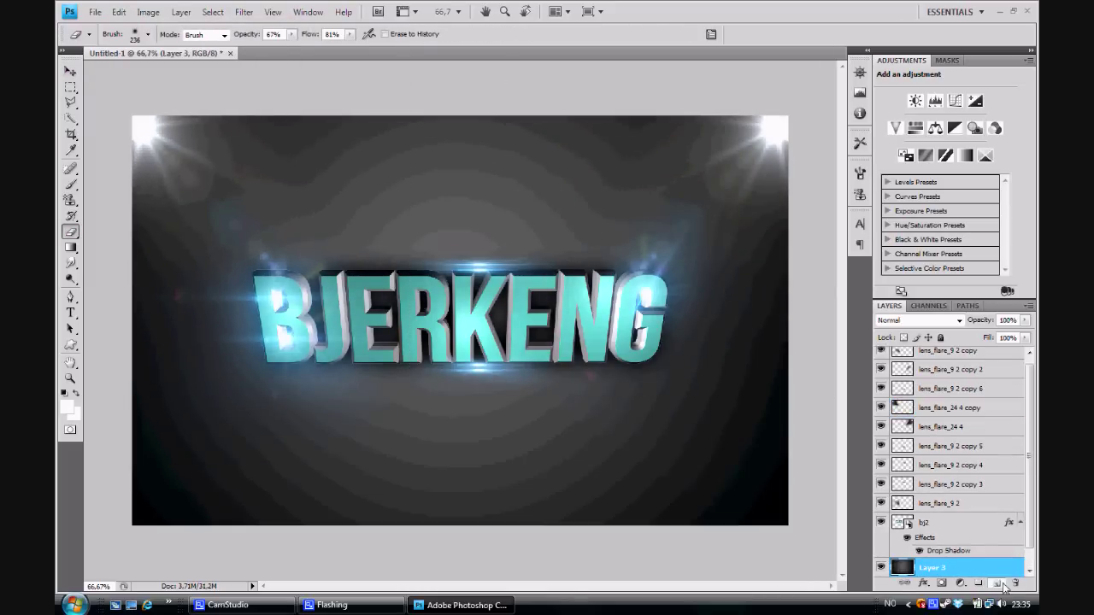
{"action": "left_click", "coordinate": [997, 583], "text": "ctrl"}
{"action": "right_click", "coordinate": [71, 247]}
{"action": "left_click", "coordinate": [120, 258]}
{"action": "left_click", "coordinate": [65, 406]}
{"action": "key", "text": "Return"}
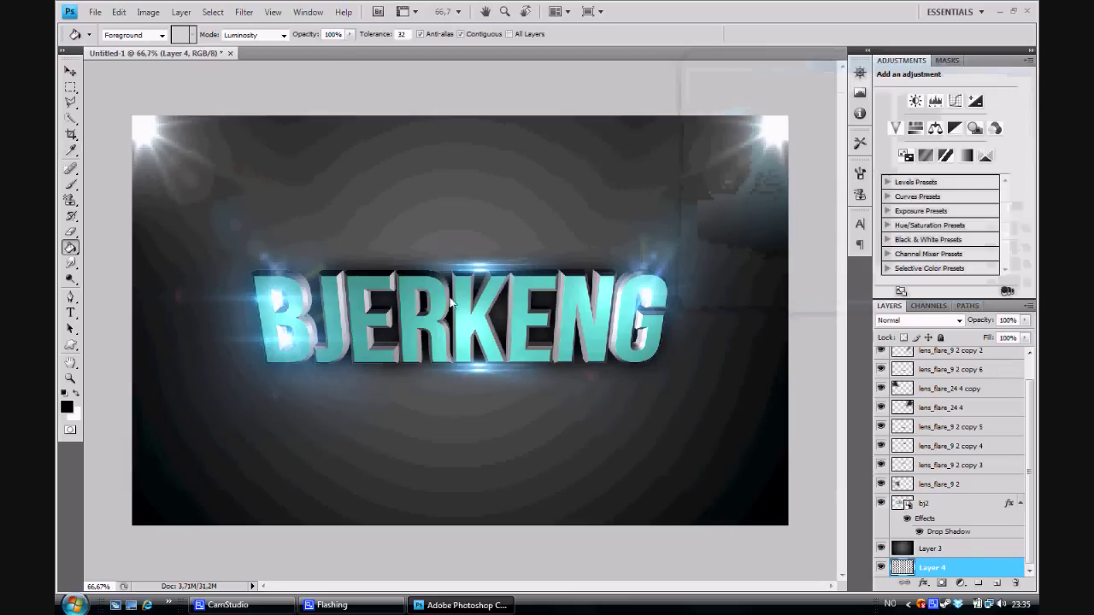
{"action": "left_click", "coordinate": [392, 333]}
Render the Clouds filter on the new layer and adjust its opacity
{"action": "left_click", "coordinate": [950, 549]}
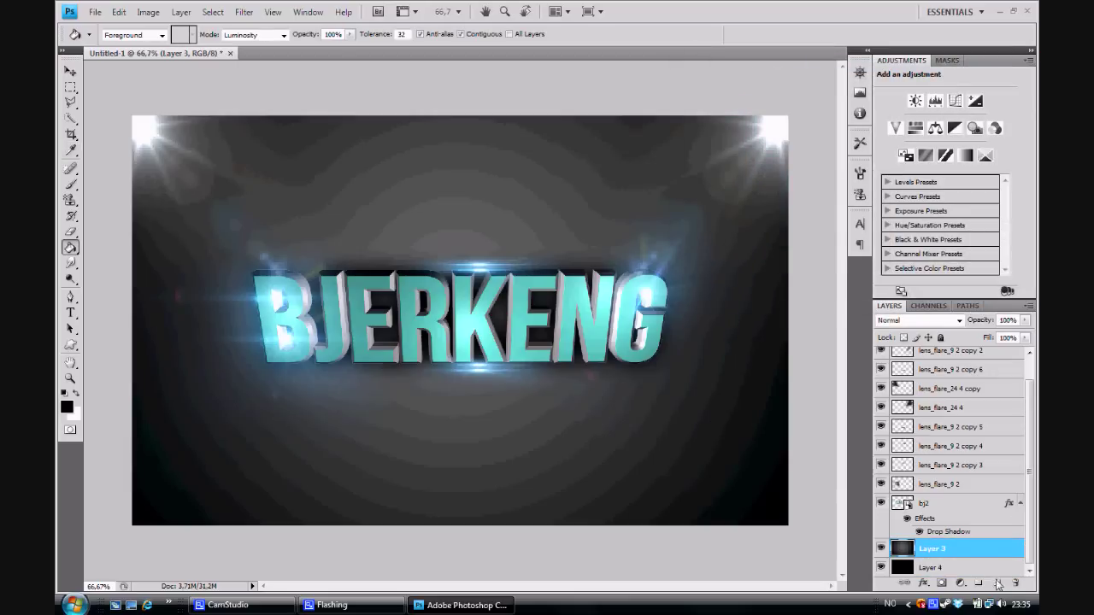
{"action": "left_click", "coordinate": [244, 12]}
{"action": "left_click", "coordinate": [419, 186]}
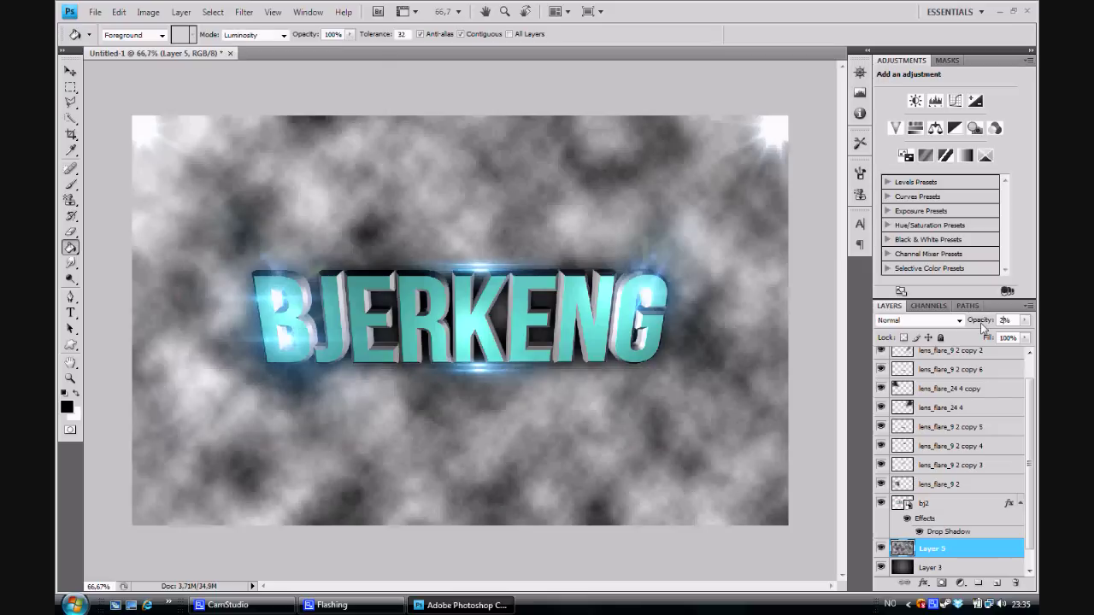
{"action": "type", "text": "0"}
{"action": "key", "text": "Return"}
Erase the clouds along the canvas edges and bottom right
{"action": "key", "text": "e"}
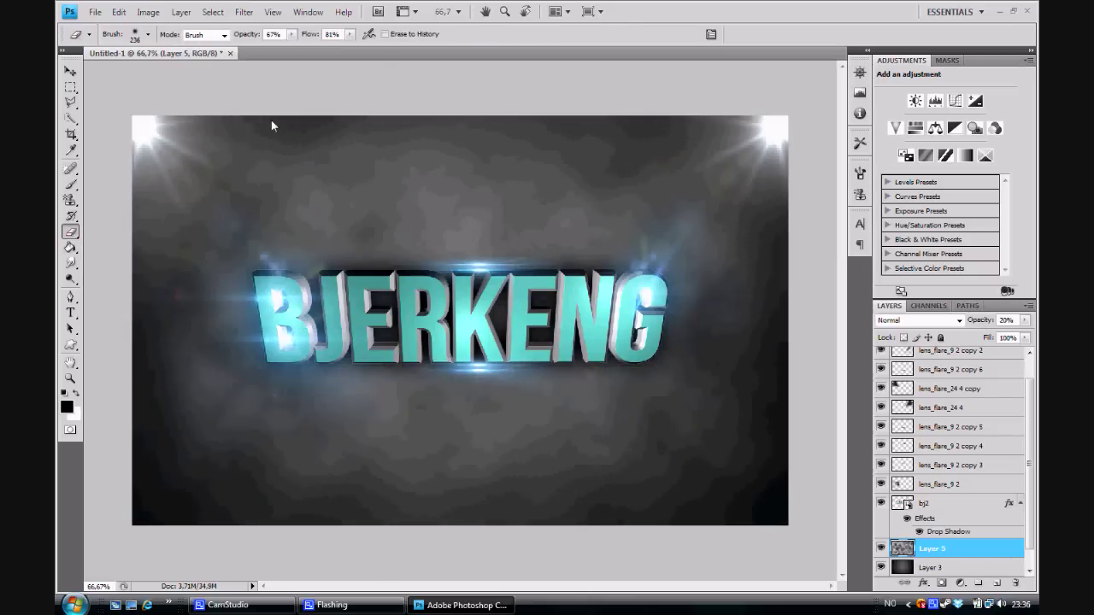
{"action": "left_click_drag", "start_coordinate": [270, 119], "coordinate": [133, 199]}
{"action": "left_click", "coordinate": [950, 568]}
{"action": "mouse_move", "coordinate": [751, 508]}
{"action": "left_mouse_down"}
{"action": "mouse_move", "coordinate": [119, 226]}
{"action": "mouse_move", "coordinate": [489, 117]}
{"action": "mouse_move", "coordinate": [802, 233]}
{"action": "left_mouse_up"}
{"action": "key", "text": "alt+bracketright"}
{"action": "left_click_drag", "start_coordinate": [735, 504], "coordinate": [589, 496]}
Paint white sparkle-brush strokes across the lower canvas and around the text on Layer 6
{"action": "left_click", "coordinate": [67, 407]}
{"action": "key", "text": "Return"}
{"action": "key", "text": "b"}
{"action": "left_click", "coordinate": [147, 35]}
{"action": "left_click_drag", "start_coordinate": [210, 150], "coordinate": [210, 202]}
{"action": "left_click", "coordinate": [172, 190]}
{"action": "left_click_drag", "start_coordinate": [683, 234], "coordinate": [235, 411]}
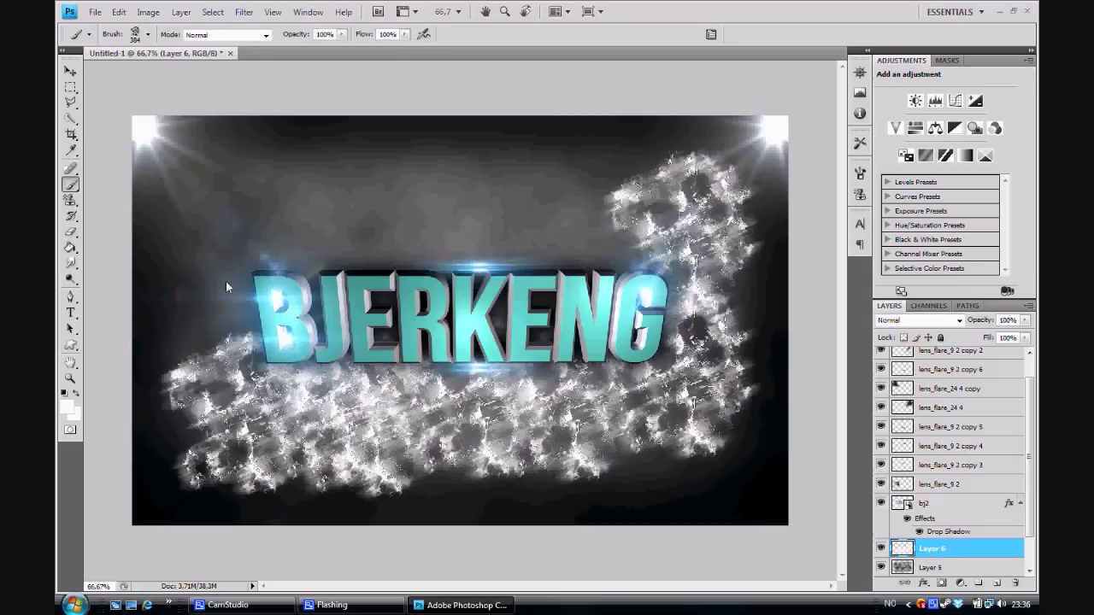
{"action": "left_click_drag", "start_coordinate": [226, 288], "coordinate": [197, 154]}
Set the sparkle layer to Soft Light at 23% opacity
{"action": "left_click", "coordinate": [919, 319]}
{"action": "left_click", "coordinate": [904, 188]}
{"action": "left_click_drag", "start_coordinate": [1025, 320], "coordinate": [972, 343]}
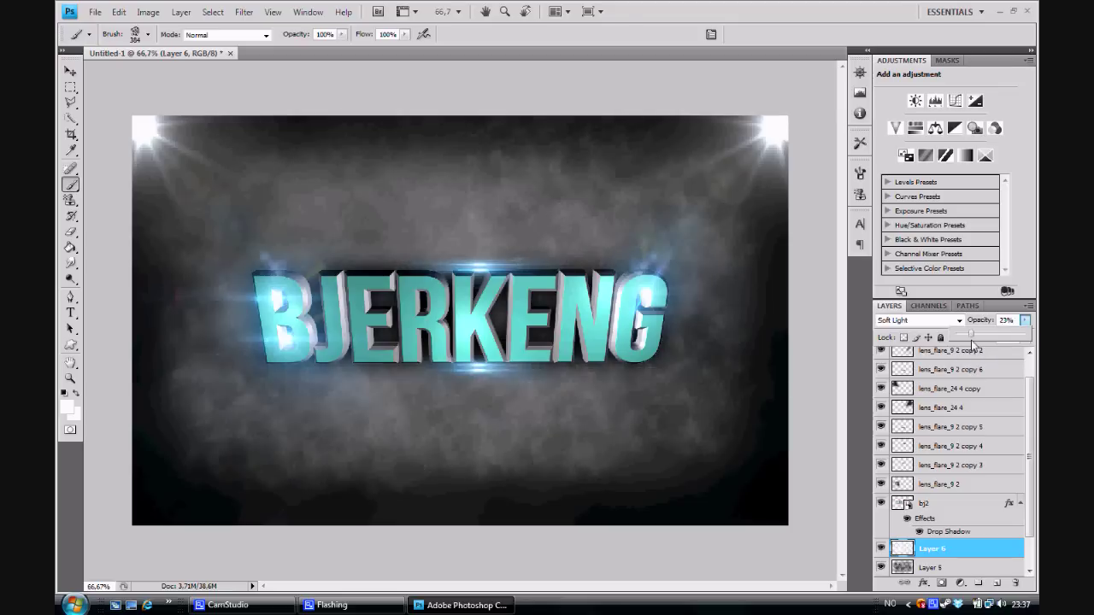
{"action": "key", "text": "e"}
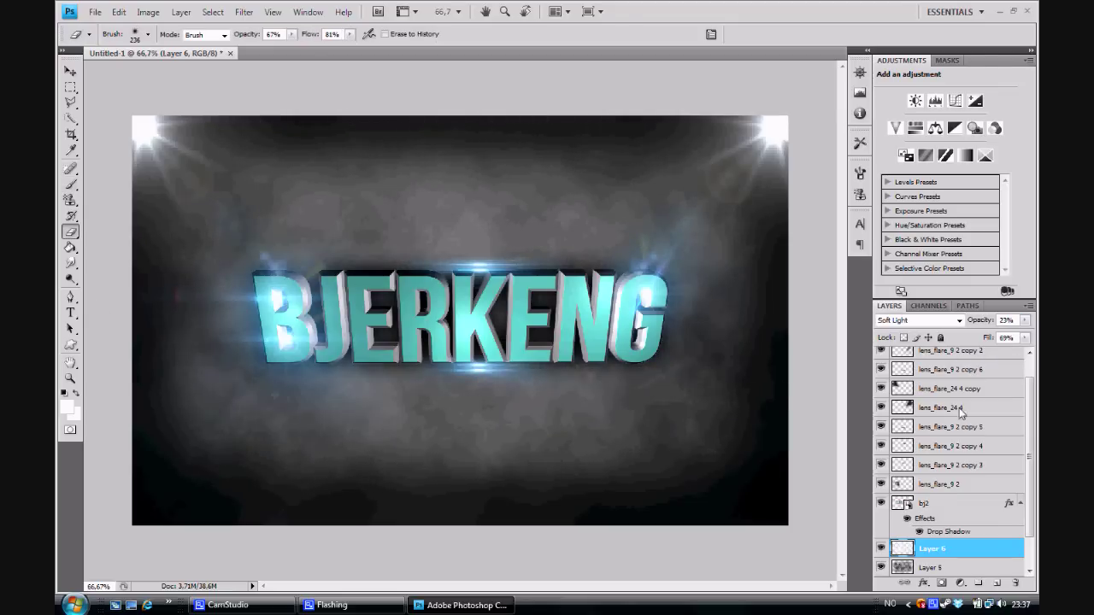
{"action": "scroll", "coordinate": [960, 412], "scroll_direction": "up", "scroll_amount": 1}
{"action": "left_click_drag", "start_coordinate": [1025, 320], "coordinate": [981, 333]}
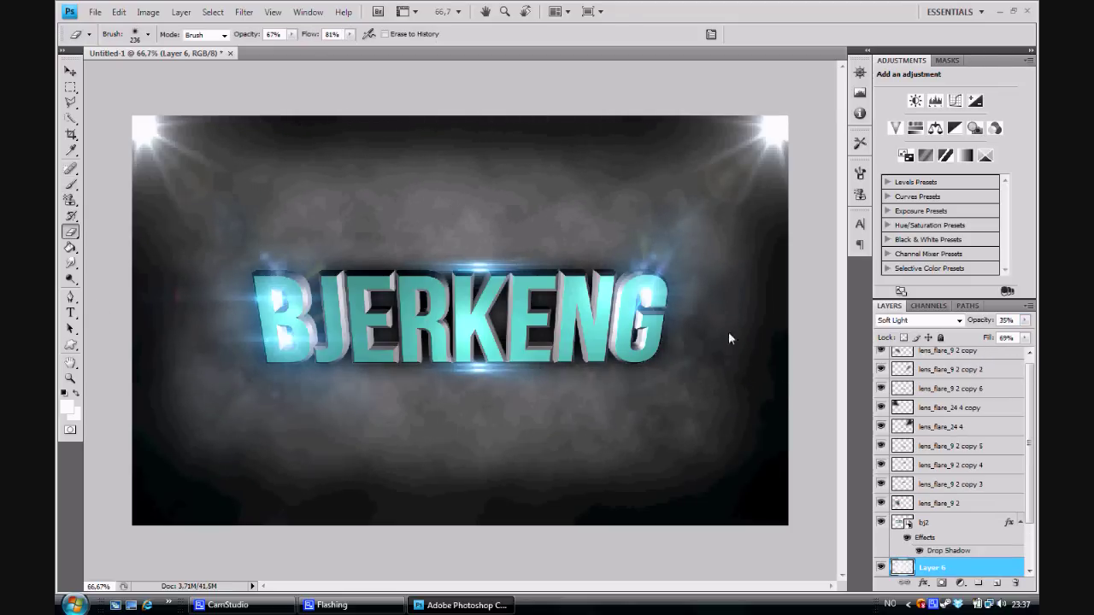
Pattern-stamp rock texture on Layer 7 as low-opacity Soft Light, then start placing a Renders image
{"action": "key", "text": "s"}
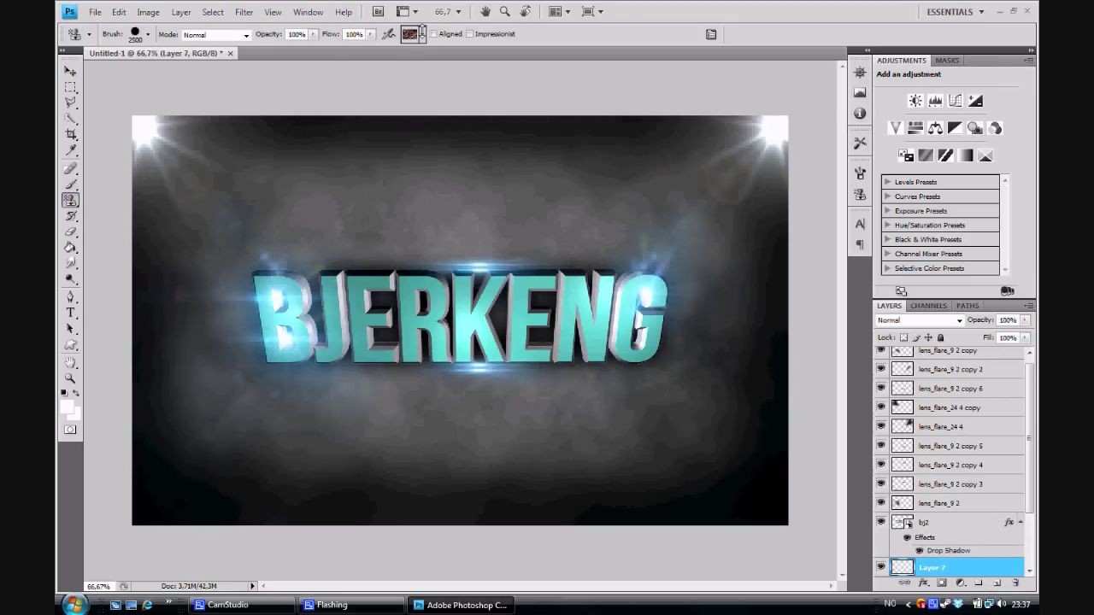
{"action": "left_click", "coordinate": [407, 396]}
{"action": "left_click", "coordinate": [919, 320]}
{"action": "left_click", "coordinate": [903, 188]}
{"action": "mouse_move", "coordinate": [1025, 319]}
{"action": "left_mouse_down"}
{"action": "mouse_move", "coordinate": [983, 334]}
{"action": "mouse_move", "coordinate": [996, 350]}
{"action": "left_mouse_up"}
{"action": "key", "text": "e"}
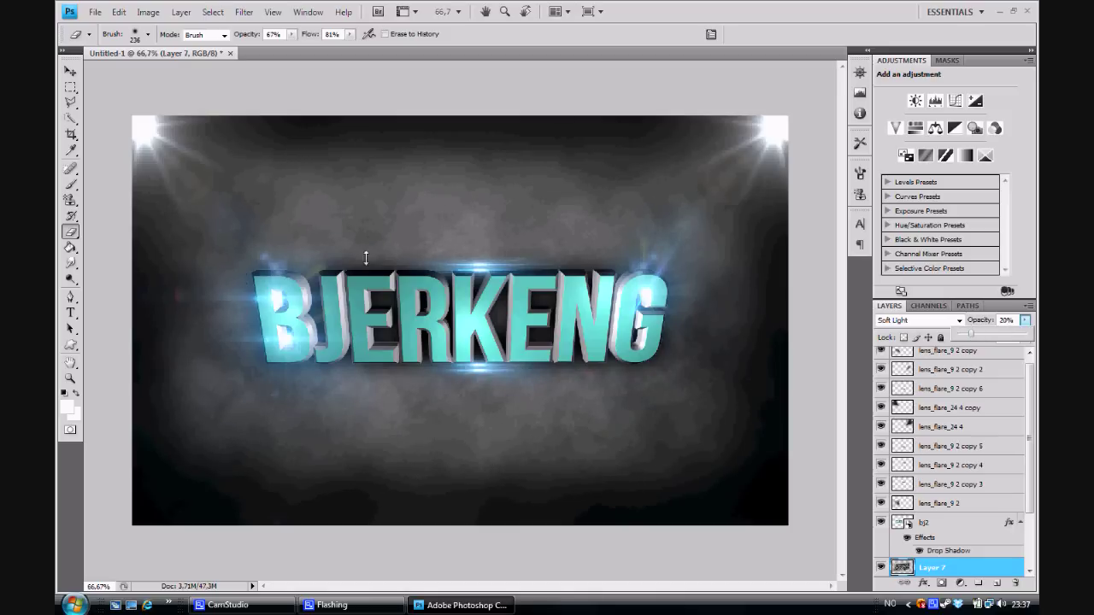
{"action": "scroll", "coordinate": [949, 462], "scroll_direction": "down", "scroll_amount": 1}
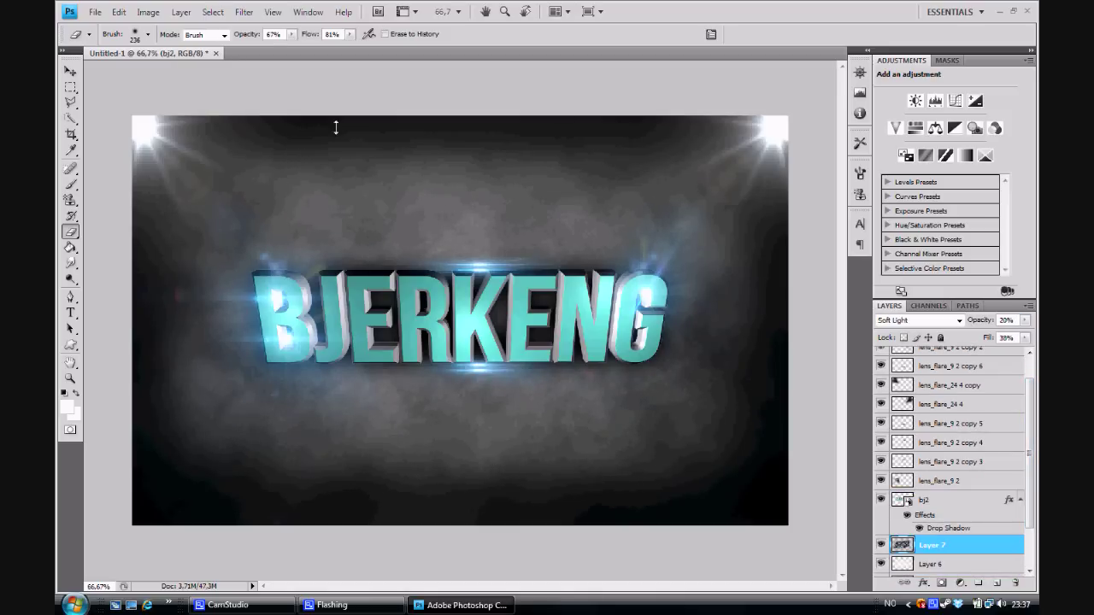
{"action": "left_click", "coordinate": [95, 12]}
{"action": "left_click", "coordinate": [150, 255]}
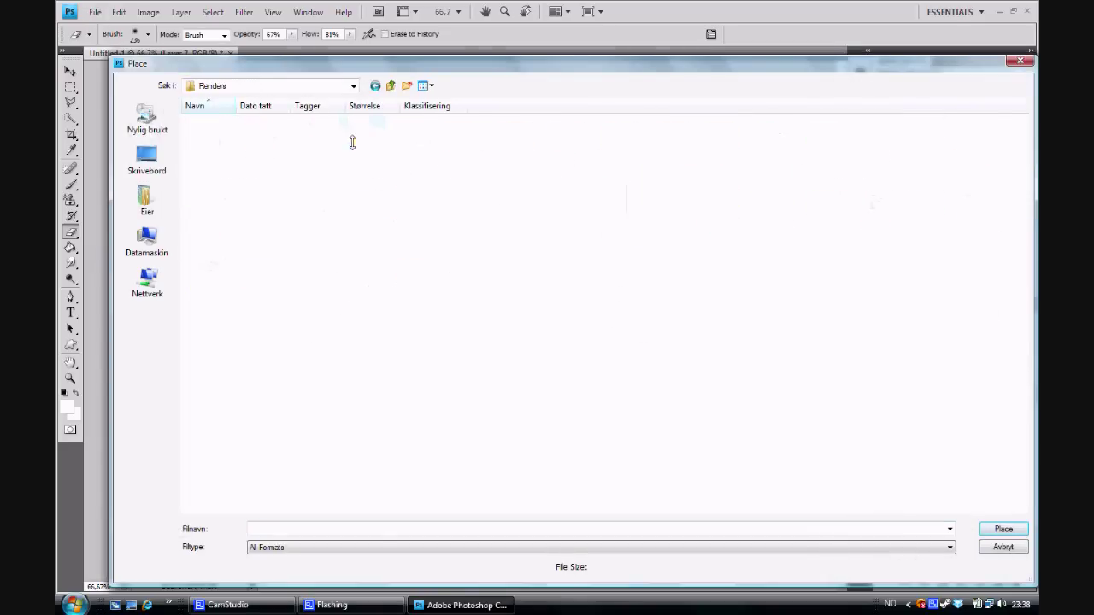
Place the ANO render scaled down, rotated and positioned behind the text
{"action": "key", "text": "Escape"}
{"action": "mouse_move", "coordinate": [788, 525]}
{"action": "left_mouse_down"}
{"action": "mouse_move", "coordinate": [701, 325]}
{"action": "mouse_move", "coordinate": [710, 360]}
{"action": "left_mouse_up"}
{"action": "mouse_move", "coordinate": [443, 449]}
{"action": "left_mouse_down"}
{"action": "mouse_move", "coordinate": [558, 303]}
{"action": "mouse_move", "coordinate": [632, 288]}
{"action": "left_mouse_up"}
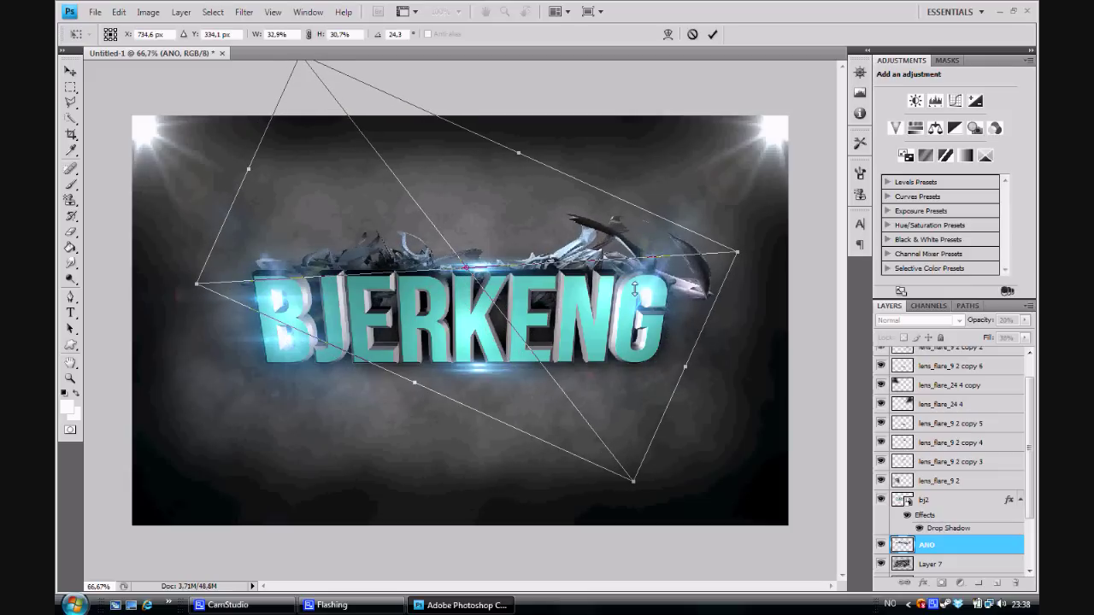
{"action": "key", "text": "Return"}
{"action": "key", "text": "e"}
Duplicate the ANO layer and move the ANO copy below the lettering
{"action": "right_click", "coordinate": [956, 548]}
{"action": "left_click", "coordinate": [838, 210]}
{"action": "key", "text": "Return"}
{"action": "key", "text": "v"}
{"action": "left_click_drag", "start_coordinate": [390, 264], "coordinate": [419, 338]}
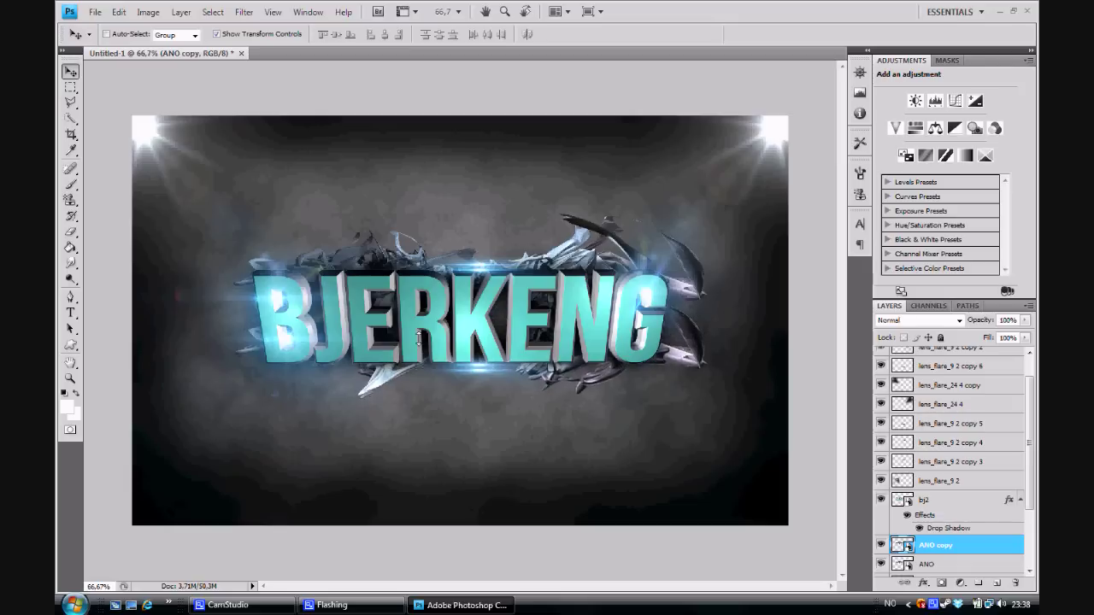
{"action": "key", "text": "ctrl+plus"}
Rasterize the ANO render layer so it can be erased
{"action": "key", "text": "m"}
{"action": "key", "text": "e"}
{"action": "left_click", "coordinate": [132, 377]}
{"action": "key", "text": "Return"}
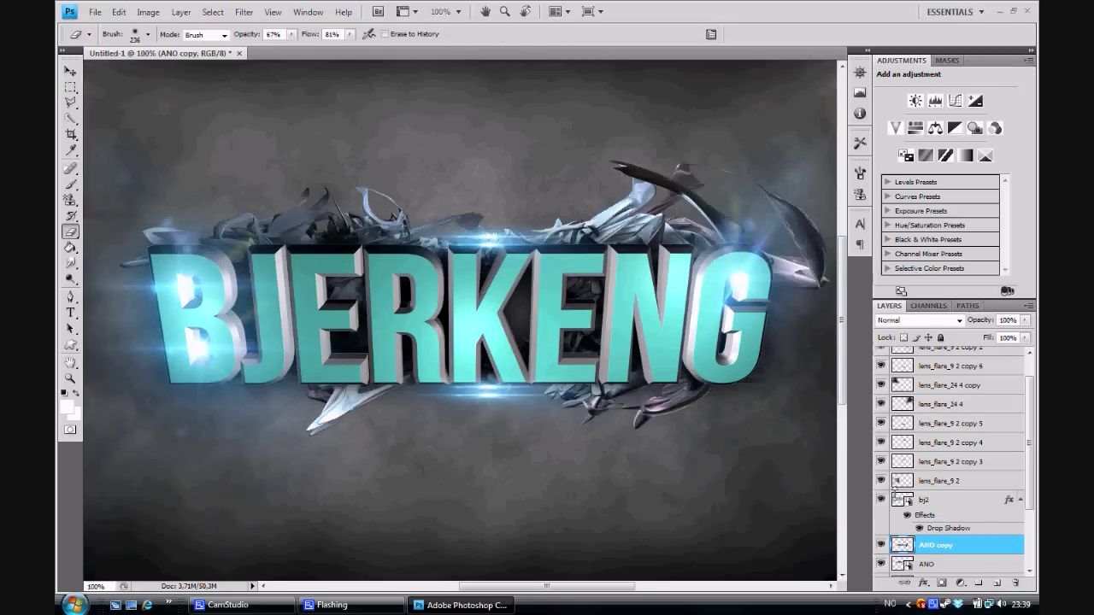
{"action": "left_click", "coordinate": [964, 566]}
{"action": "scroll", "coordinate": [579, 210], "scroll_direction": "right", "scroll_amount": 5}
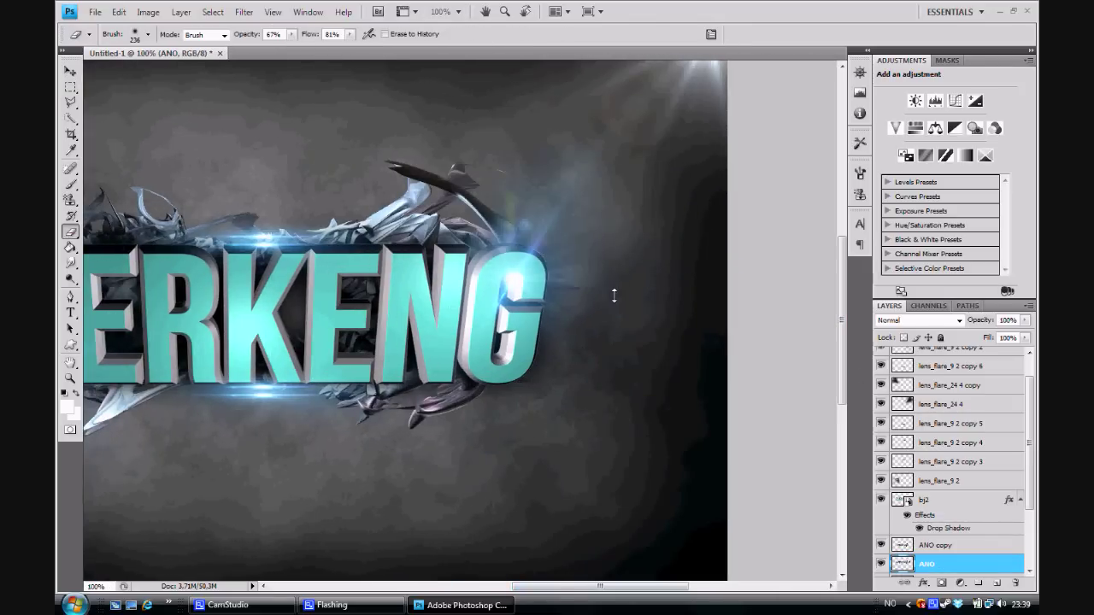
{"action": "scroll", "coordinate": [614, 296], "scroll_direction": "left", "scroll_amount": 10}
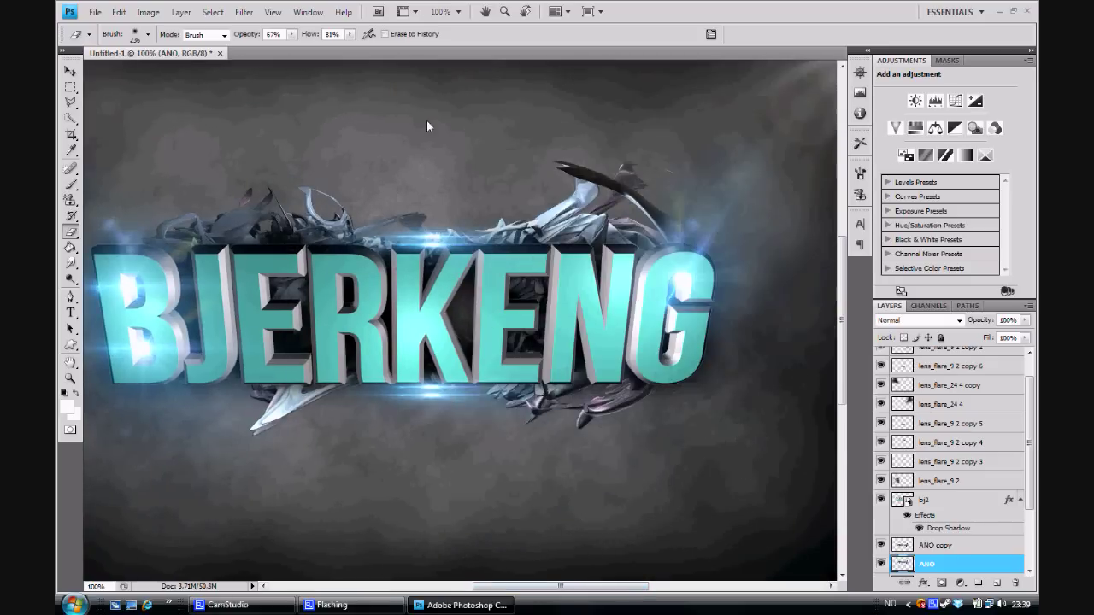
Place the abstract6 render at about a third width at the text's right end
{"action": "left_click", "coordinate": [453, 11]}
{"action": "left_click", "coordinate": [453, 41]}
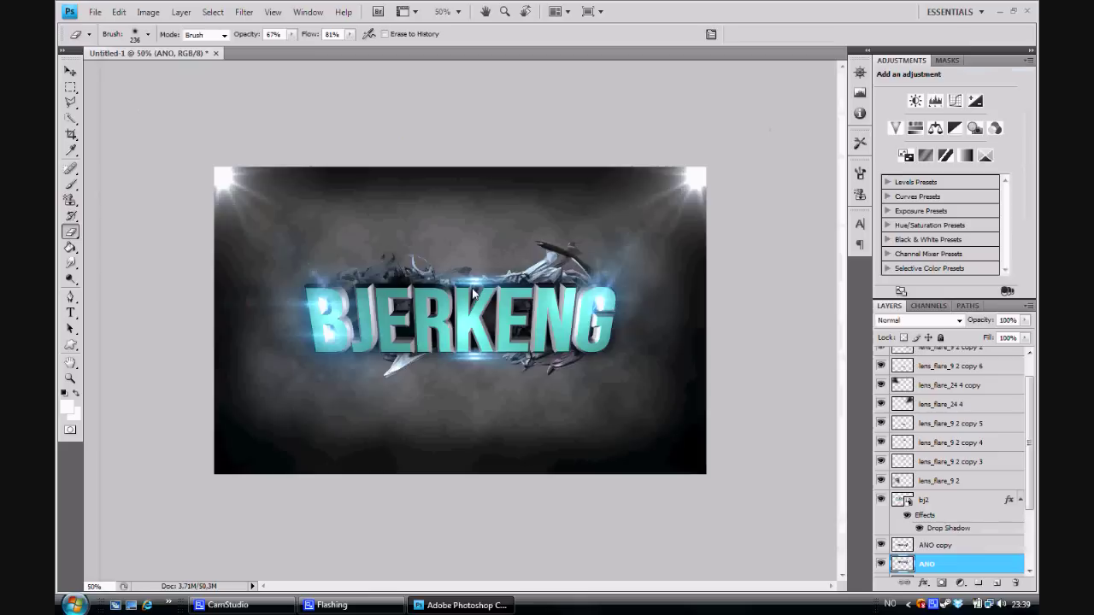
{"action": "mouse_move", "coordinate": [475, 293]}
{"action": "left_mouse_down"}
{"action": "mouse_move", "coordinate": [483, 372]}
{"action": "mouse_move", "coordinate": [648, 237]}
{"action": "mouse_move", "coordinate": [642, 311]}
{"action": "left_mouse_up"}
{"action": "left_click_drag", "start_coordinate": [694, 228], "coordinate": [611, 342]}
{"action": "left_click_drag", "start_coordinate": [547, 376], "coordinate": [669, 324]}
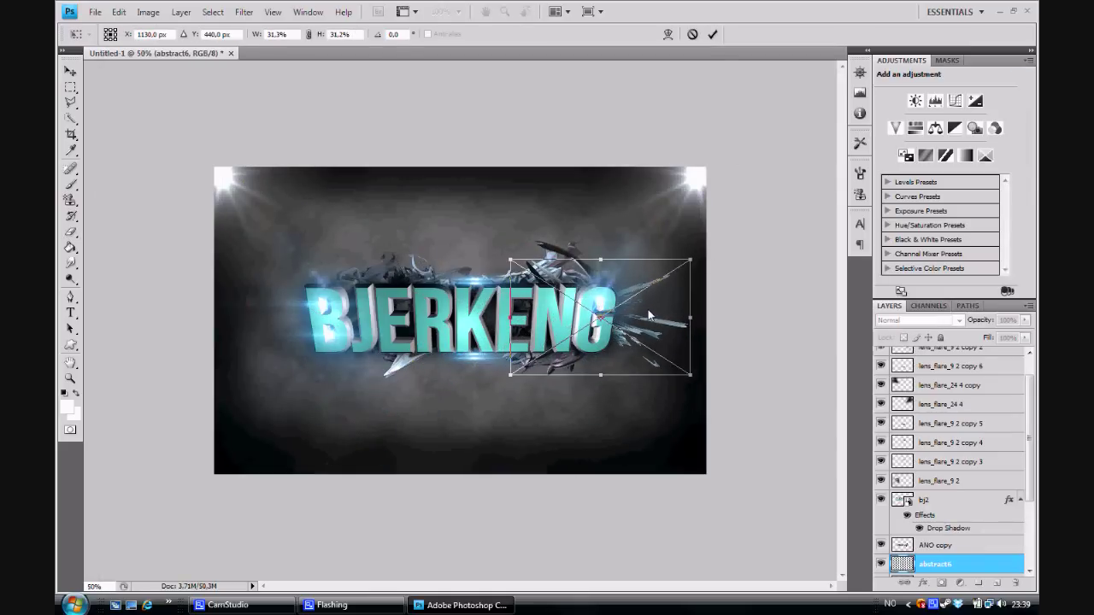
{"action": "left_click", "coordinate": [712, 34]}
Duplicate abstract6, flip the copy horizontally, and move it to the left of the text
{"action": "key", "text": "e"}
{"action": "right_click", "coordinate": [951, 566]}
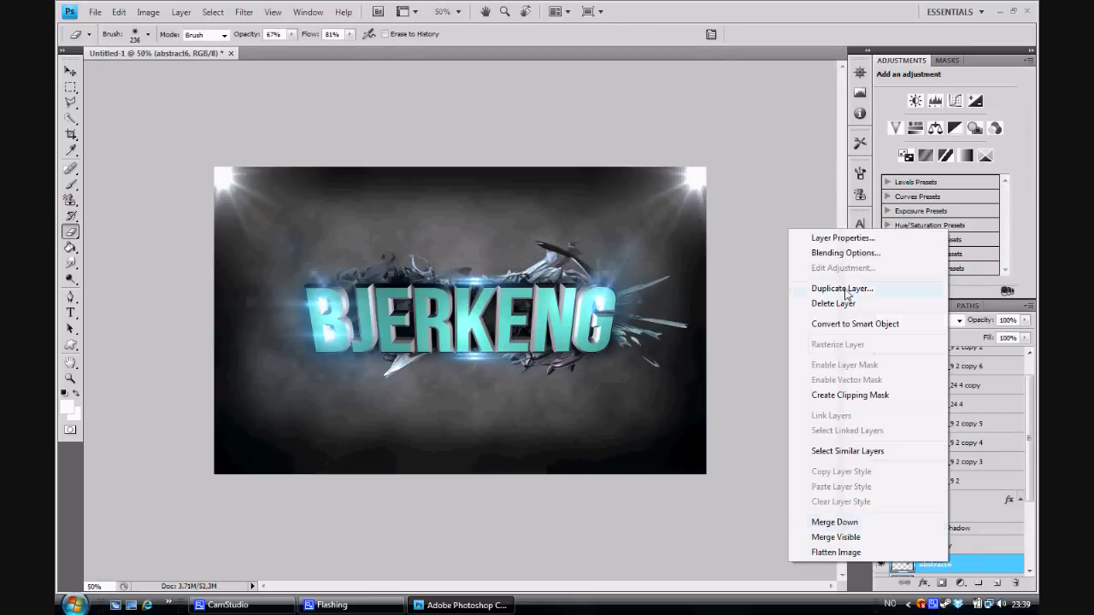
{"action": "left_click", "coordinate": [834, 288]}
{"action": "key", "text": "Return"}
{"action": "left_click", "coordinate": [119, 11]}
{"action": "left_click", "coordinate": [342, 415]}
{"action": "key", "text": "v"}
{"action": "left_click_drag", "start_coordinate": [725, 344], "coordinate": [360, 342]}
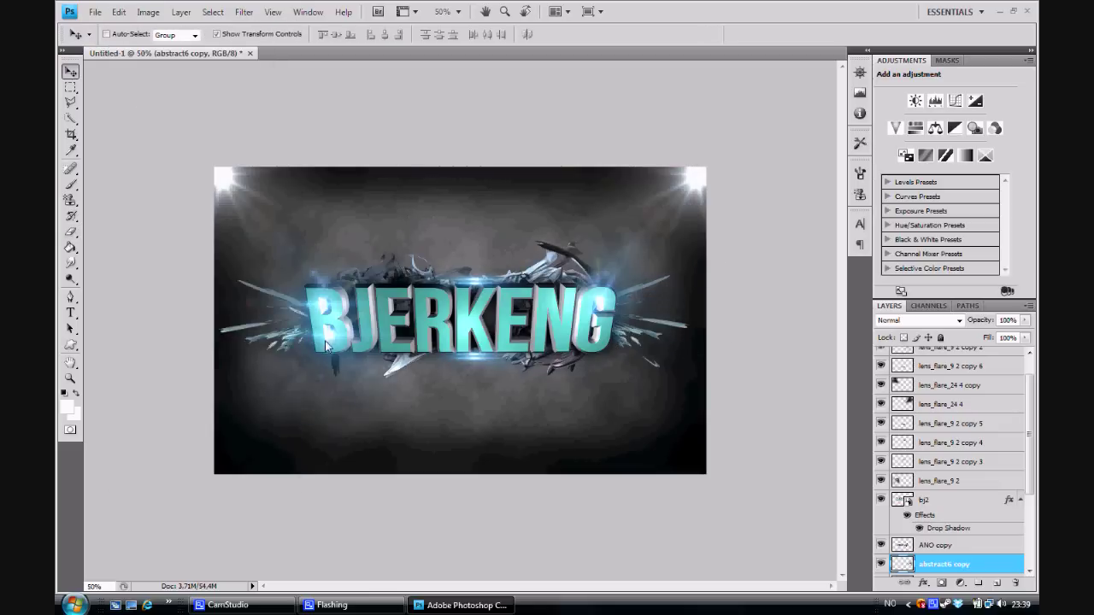
Nudge the left shards slightly further left and view at 100%
{"action": "key", "text": "e"}
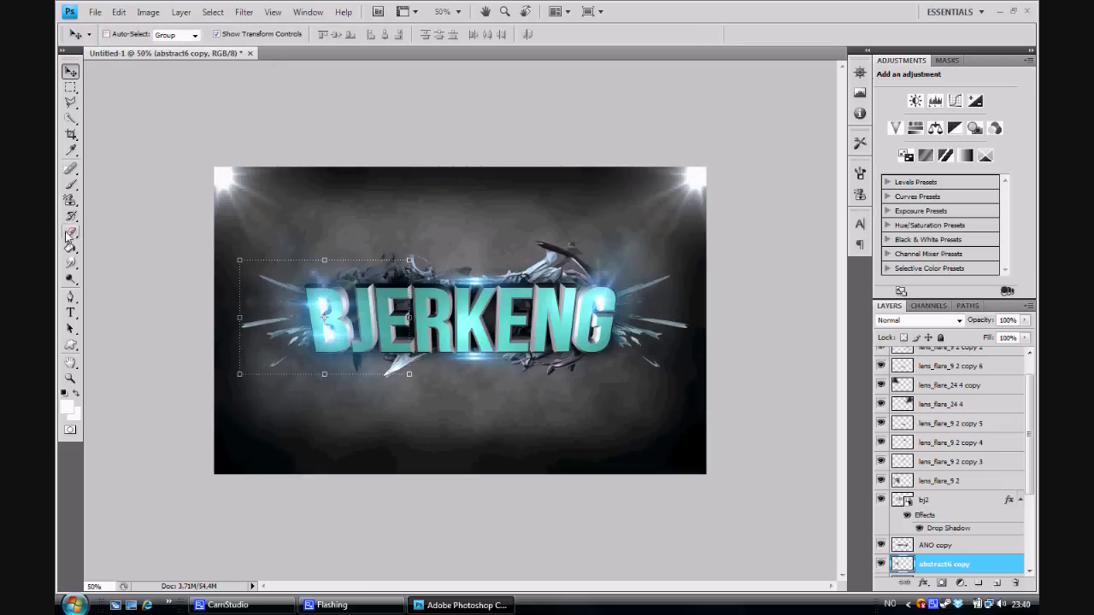
{"action": "key", "text": "v"}
{"action": "left_click_drag", "start_coordinate": [303, 315], "coordinate": [296, 314]}
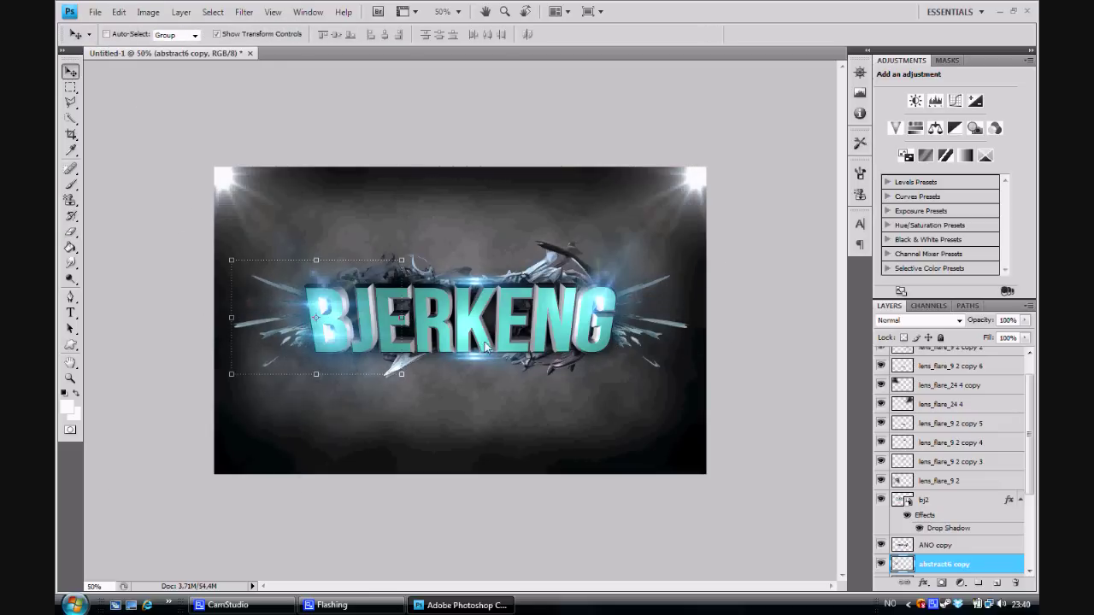
{"action": "key", "text": "m"}
{"action": "left_click", "coordinate": [457, 12]}
{"action": "left_click", "coordinate": [459, 59]}
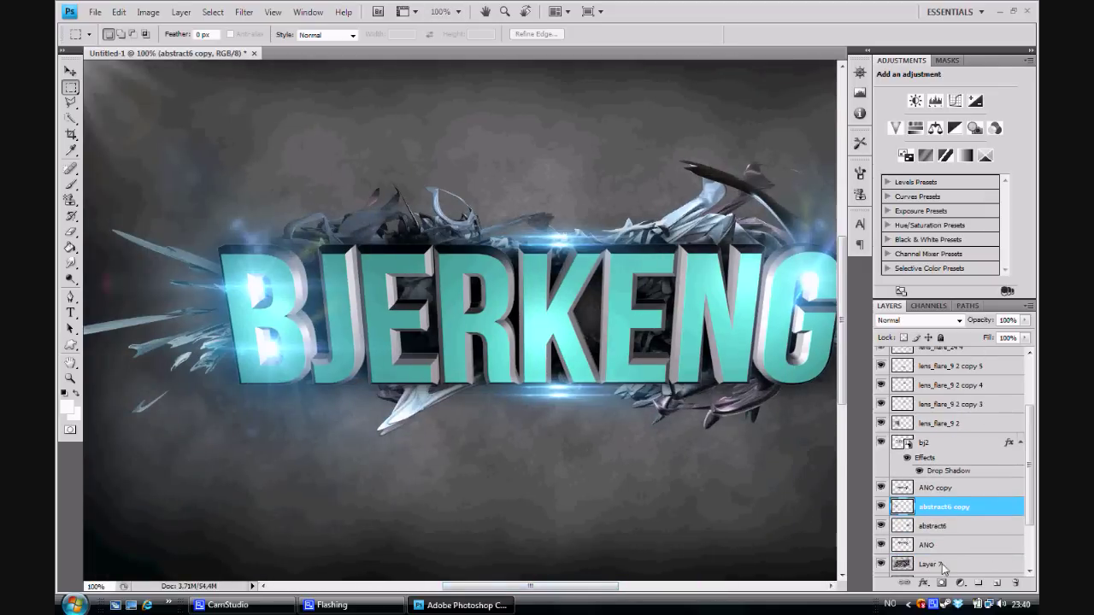
Merge the abstract render layers and smudge the shards
{"action": "key", "text": "Delete"}
{"action": "left_click", "coordinate": [70, 264]}
{"action": "left_click", "coordinate": [327, 34]}
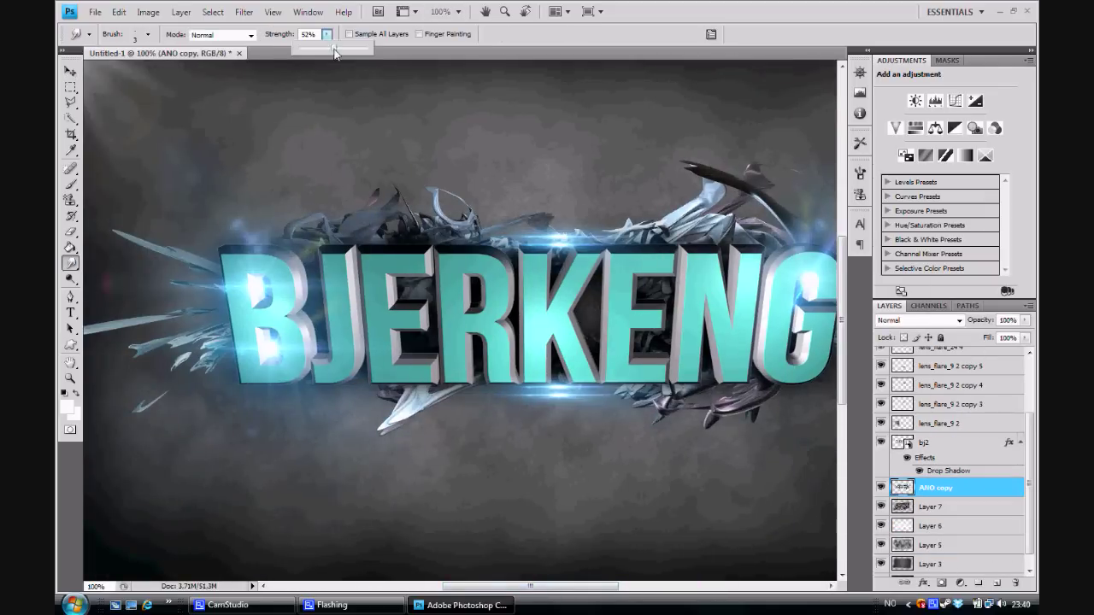
{"action": "left_click_drag", "start_coordinate": [502, 587], "coordinate": [465, 588]}
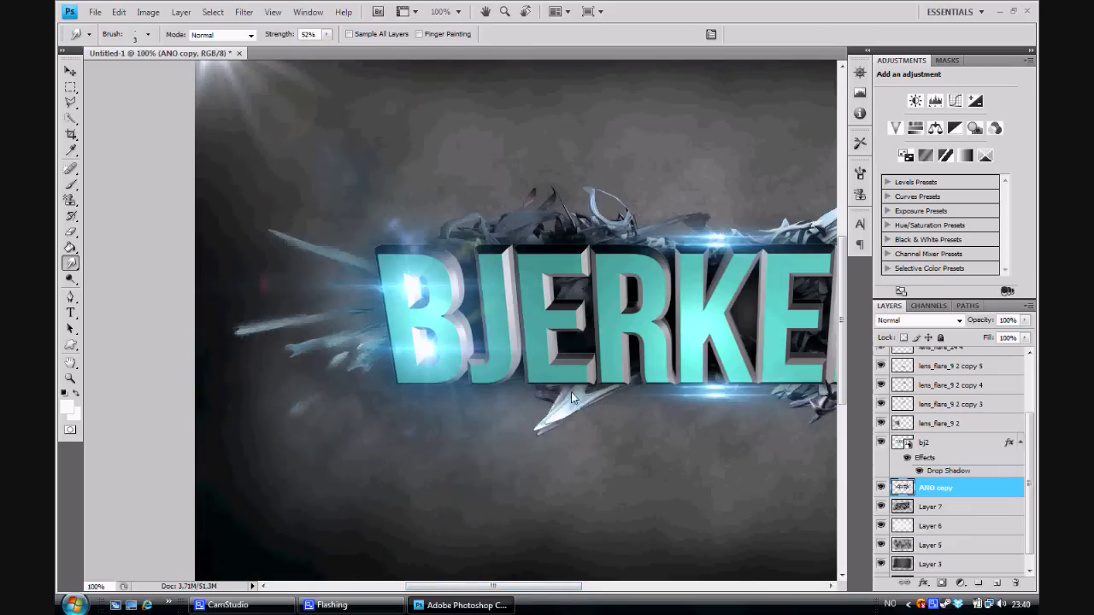
{"action": "scroll", "coordinate": [647, 385], "scroll_direction": "right", "scroll_amount": 5}
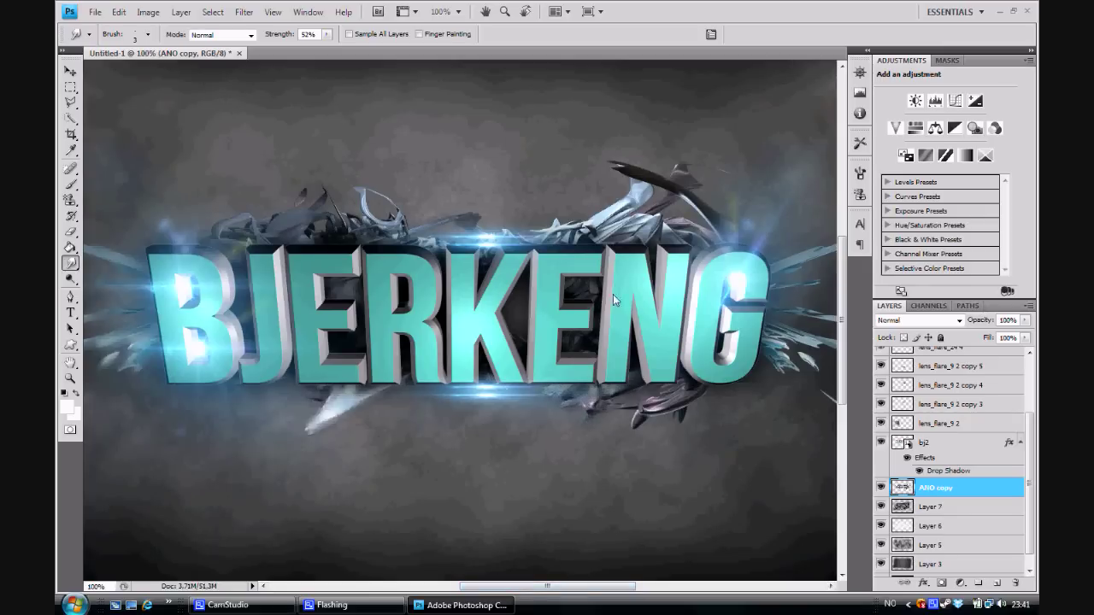
{"action": "scroll", "coordinate": [670, 412], "scroll_direction": "right", "scroll_amount": 3}
{"action": "scroll", "coordinate": [508, 366], "scroll_direction": "right", "scroll_amount": 3}
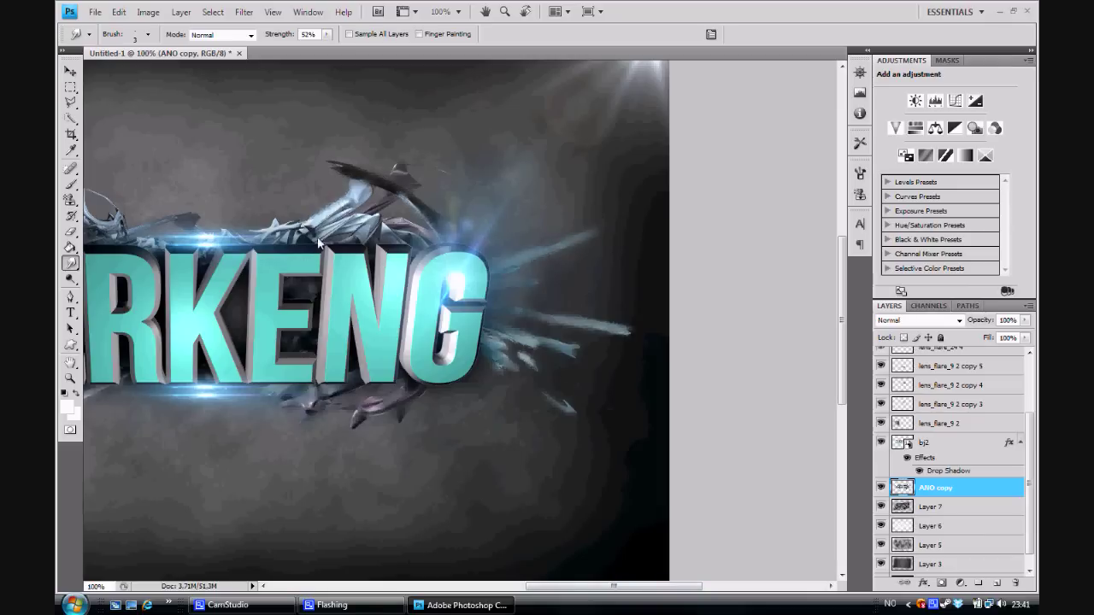
{"action": "scroll", "coordinate": [525, 198], "scroll_direction": "left", "scroll_amount": 3}
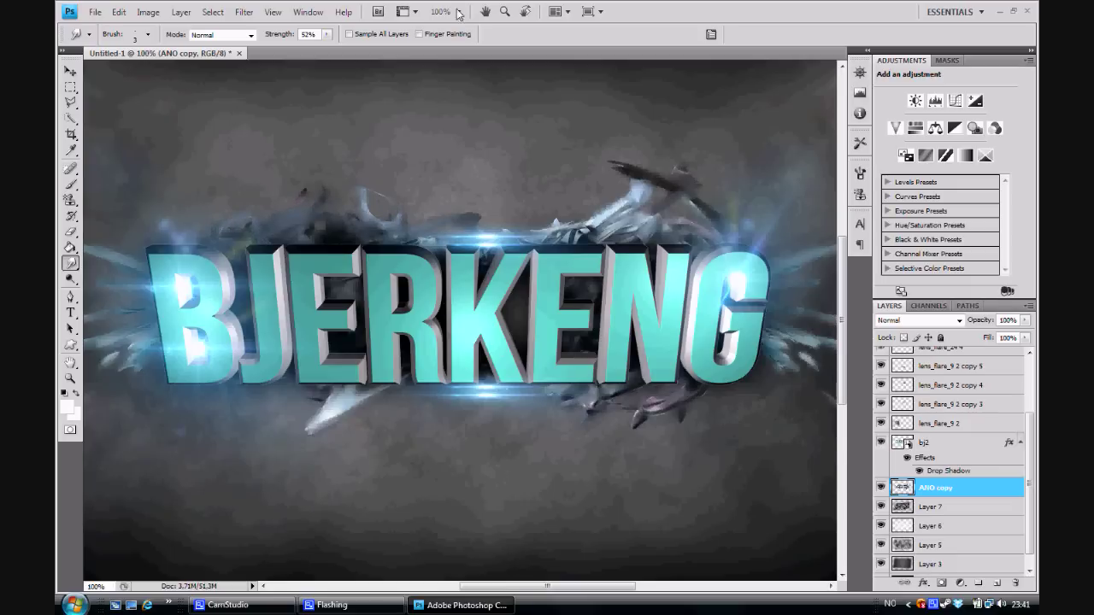
Add a Color Balance with midtones cyan −54, blue +36, merged into the render layer
{"action": "left_click", "coordinate": [935, 128]}
{"action": "left_click_drag", "start_coordinate": [951, 225], "coordinate": [934, 225]}
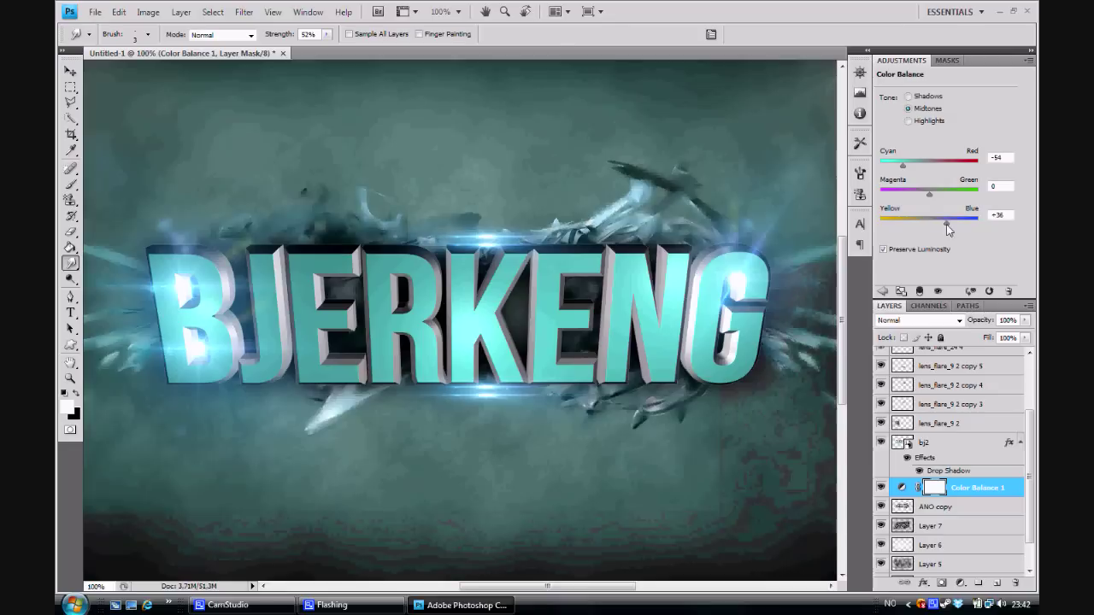
{"action": "right_click", "coordinate": [910, 500]}
{"action": "left_click", "coordinate": [827, 468]}
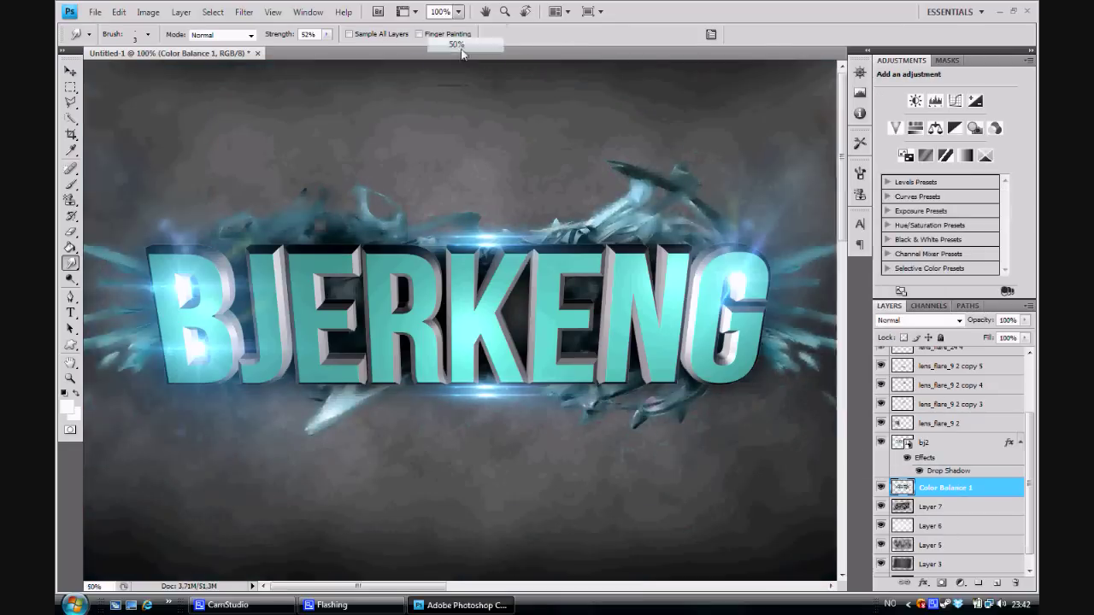
{"action": "key", "text": "ctrl+minus"}
{"action": "key", "text": "ctrl+minus"}
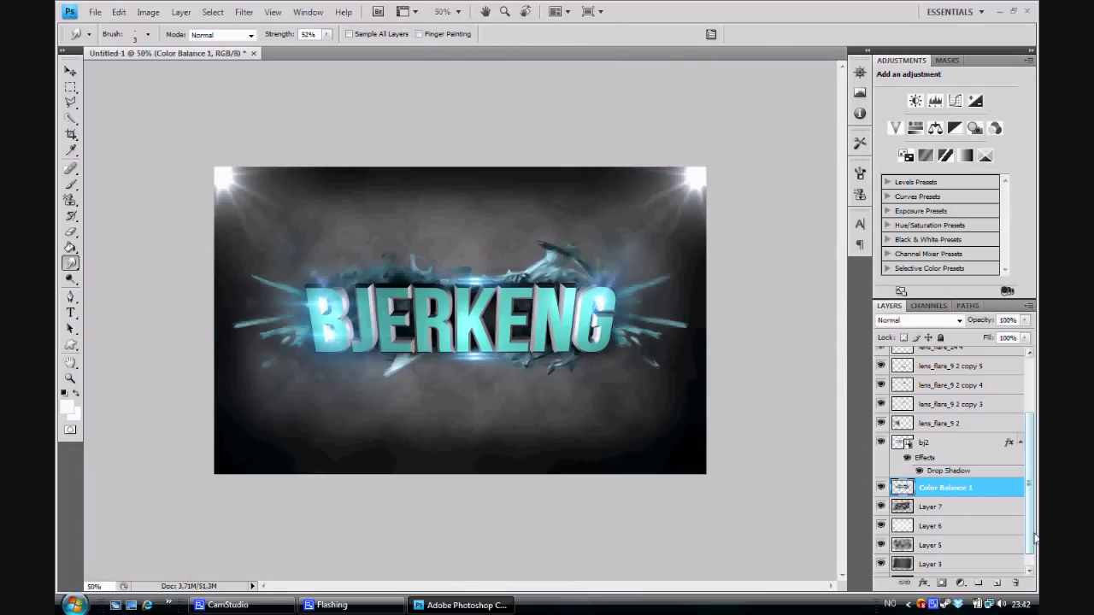
Add a new empty Layer 8 above the bj2 text layer
{"action": "left_click", "coordinate": [940, 443]}
{"action": "left_click", "coordinate": [997, 583]}
{"action": "key", "text": "m"}
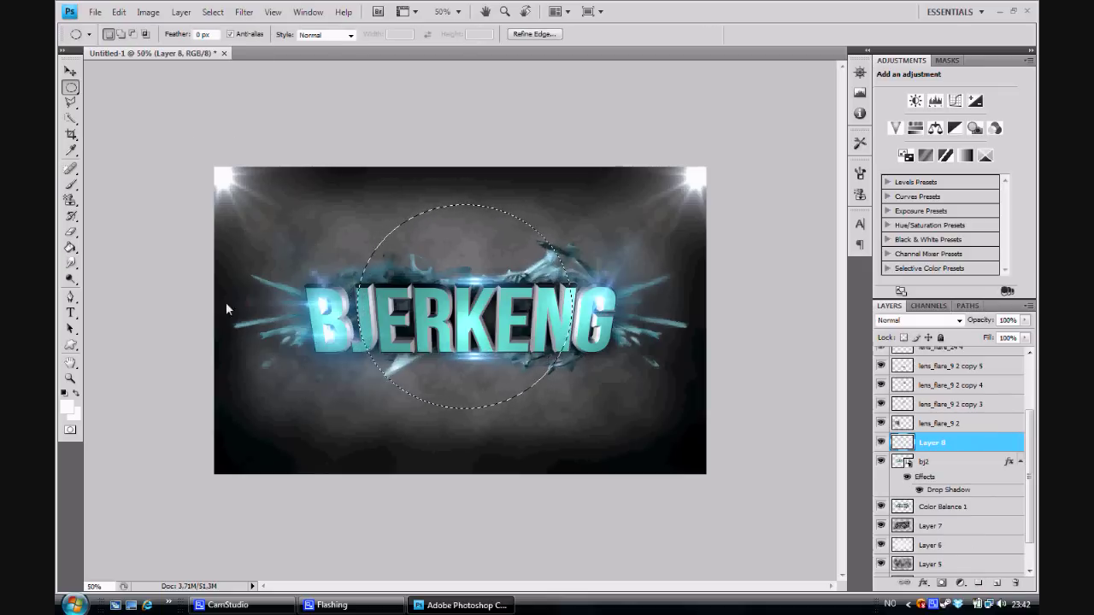
Fill the circular selection white and give it a Stroke layer style
{"action": "key", "text": "g"}
{"action": "left_click", "coordinate": [389, 240]}
{"action": "key", "text": "m"}
{"action": "right_click", "coordinate": [939, 443]}
{"action": "left_click", "coordinate": [821, 133]}
{"action": "left_click", "coordinate": [695, 378]}
{"action": "left_click", "coordinate": [834, 285]}
{"action": "left_click", "coordinate": [1008, 78]}
{"action": "left_click", "coordinate": [1031, 180]}
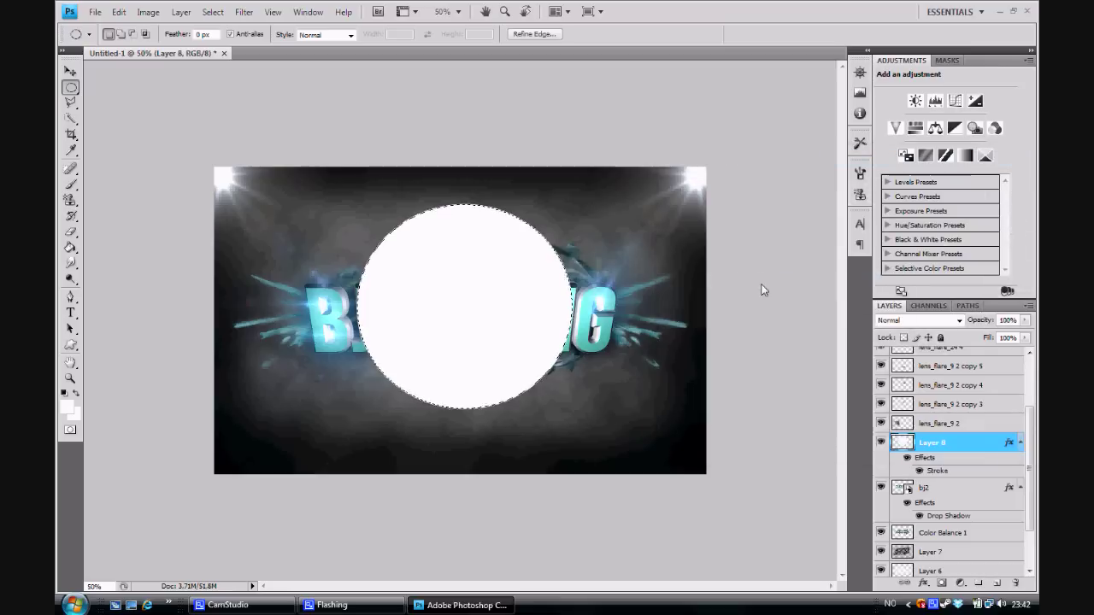
{"action": "key", "text": "ctrl+d"}
Add a widened Outer Glow to the ring
{"action": "left_click", "coordinate": [71, 280]}
{"action": "left_click", "coordinate": [70, 264]}
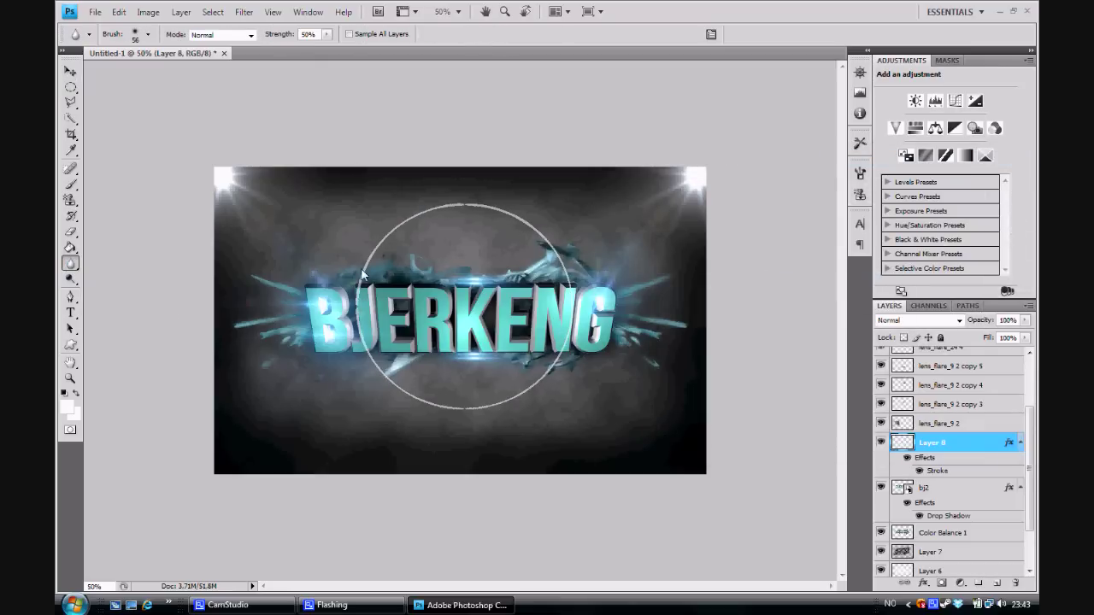
{"action": "left_click", "coordinate": [458, 11]}
{"action": "left_click", "coordinate": [464, 58]}
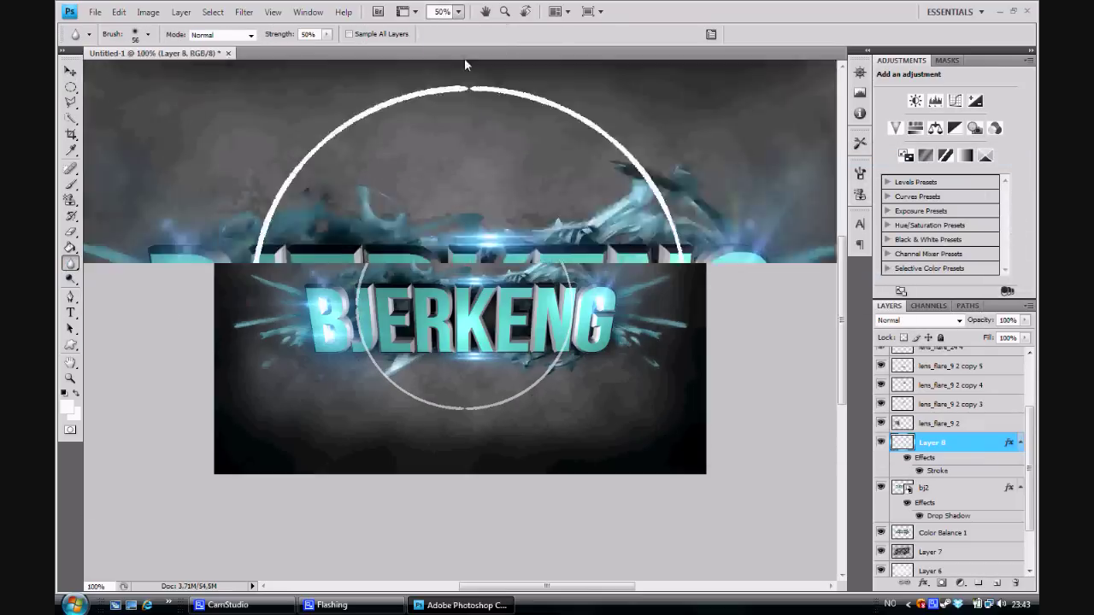
{"action": "left_click", "coordinate": [679, 244]}
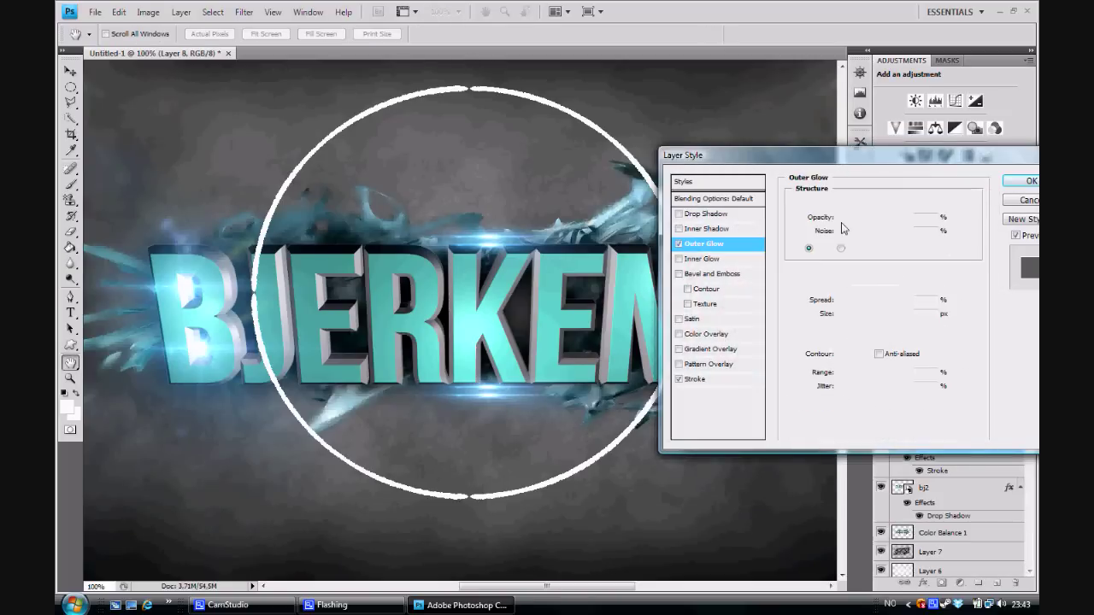
{"action": "mouse_move", "coordinate": [841, 316]}
{"action": "left_mouse_down"}
{"action": "mouse_move", "coordinate": [851, 323]}
{"action": "mouse_move", "coordinate": [846, 301]}
{"action": "left_mouse_up"}
{"action": "left_click", "coordinate": [1032, 181]}
Duplicate the ring and shrink the copy inside the first
{"action": "right_click", "coordinate": [949, 449]}
{"action": "left_click", "coordinate": [769, 170]}
{"action": "key", "text": "Return"}
{"action": "key", "text": "ctrl+t"}
{"action": "left_click_drag", "start_coordinate": [466, 106], "coordinate": [466, 122]}
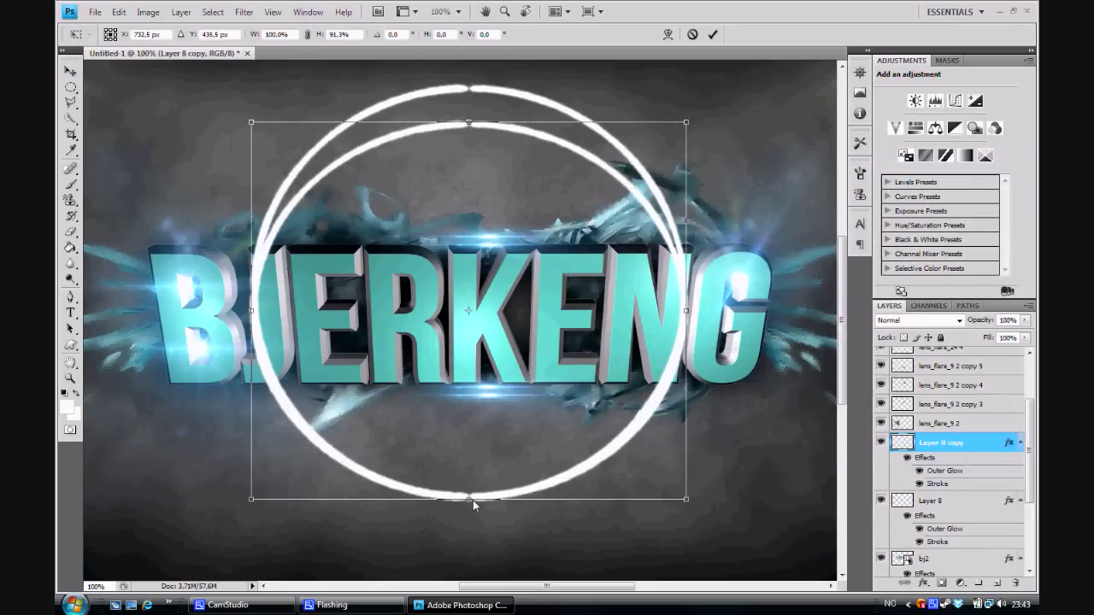
{"action": "left_click_drag", "start_coordinate": [468, 499], "coordinate": [454, 467]}
{"action": "left_click_drag", "start_coordinate": [686, 301], "coordinate": [657, 294]}
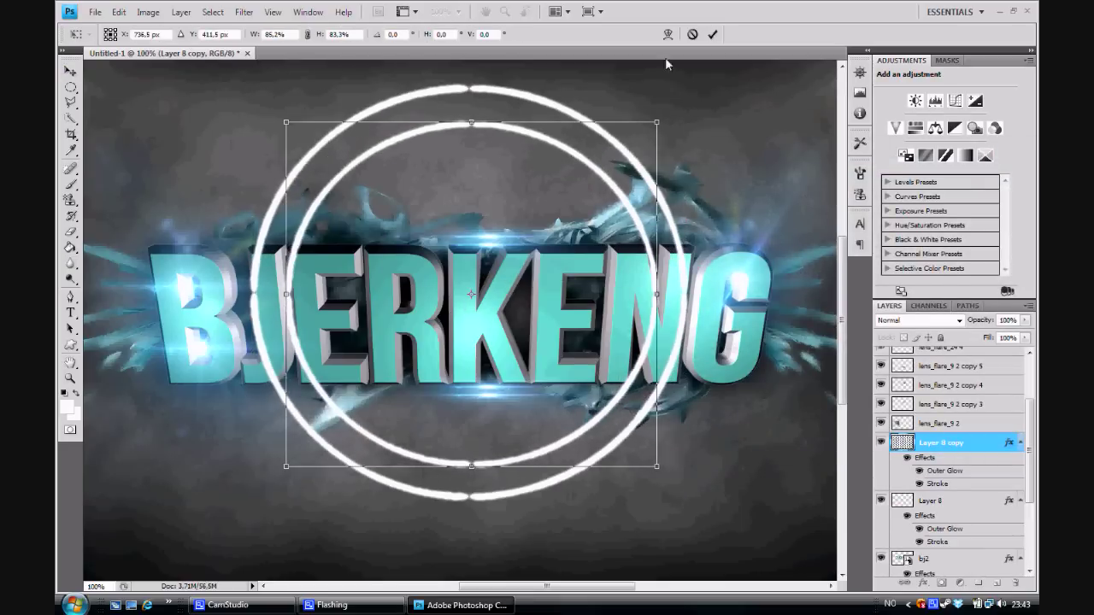
{"action": "key", "text": "Return"}
Add a third, smaller ring inside the second
{"action": "right_click", "coordinate": [949, 443]}
{"action": "left_click", "coordinate": [769, 170]}
{"action": "key", "text": "Return"}
{"action": "key", "text": "ctrl+t"}
{"action": "left_click_drag", "start_coordinate": [471, 122], "coordinate": [471, 157]}
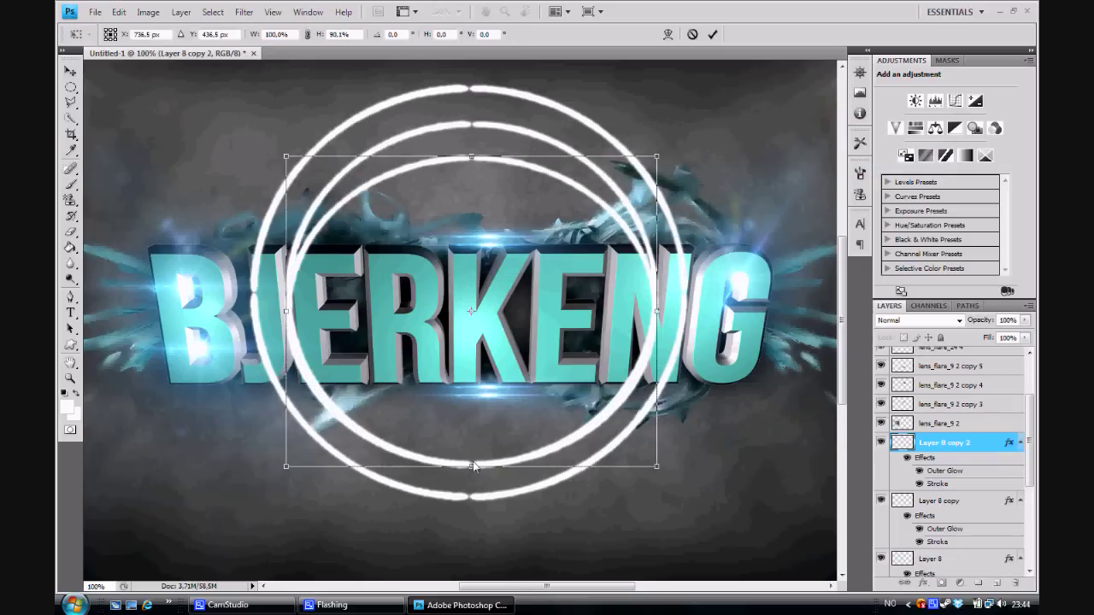
{"action": "left_click_drag", "start_coordinate": [472, 466], "coordinate": [472, 438]}
{"action": "left_click_drag", "start_coordinate": [656, 298], "coordinate": [617, 298]}
{"action": "left_click_drag", "start_coordinate": [286, 297], "coordinate": [325, 299]}
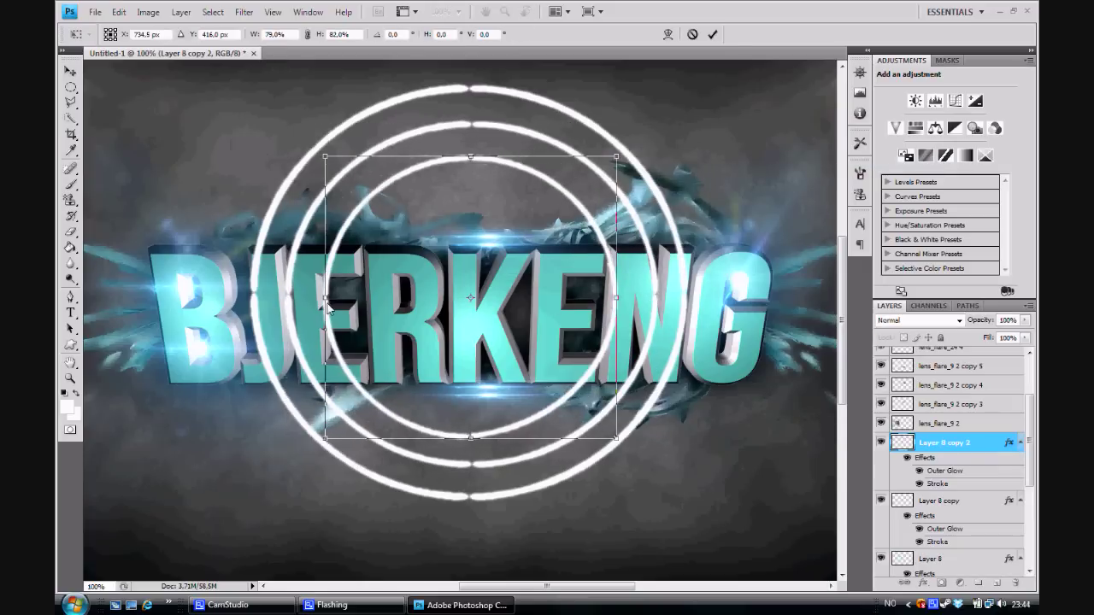
{"action": "key", "text": "Return"}
Add a fourth ring, narrowed and shortened inside the third
{"action": "right_click", "coordinate": [949, 442]}
{"action": "left_click", "coordinate": [769, 170]}
{"action": "key", "text": "Return"}
{"action": "key", "text": "ctrl+t"}
{"action": "left_click_drag", "start_coordinate": [471, 158], "coordinate": [472, 188]}
{"action": "left_click_drag", "start_coordinate": [616, 313], "coordinate": [587, 313]}
{"action": "left_click_drag", "start_coordinate": [325, 313], "coordinate": [359, 313]}
{"action": "left_click_drag", "start_coordinate": [472, 441], "coordinate": [475, 377]}
{"action": "key", "text": "Return"}
Add a fifth innermost ring inside the others
{"action": "right_click", "coordinate": [949, 443]}
{"action": "left_click", "coordinate": [769, 170]}
{"action": "key", "text": "Return"}
{"action": "key", "text": "ctrl+t"}
{"action": "left_click_drag", "start_coordinate": [357, 298], "coordinate": [386, 297]}
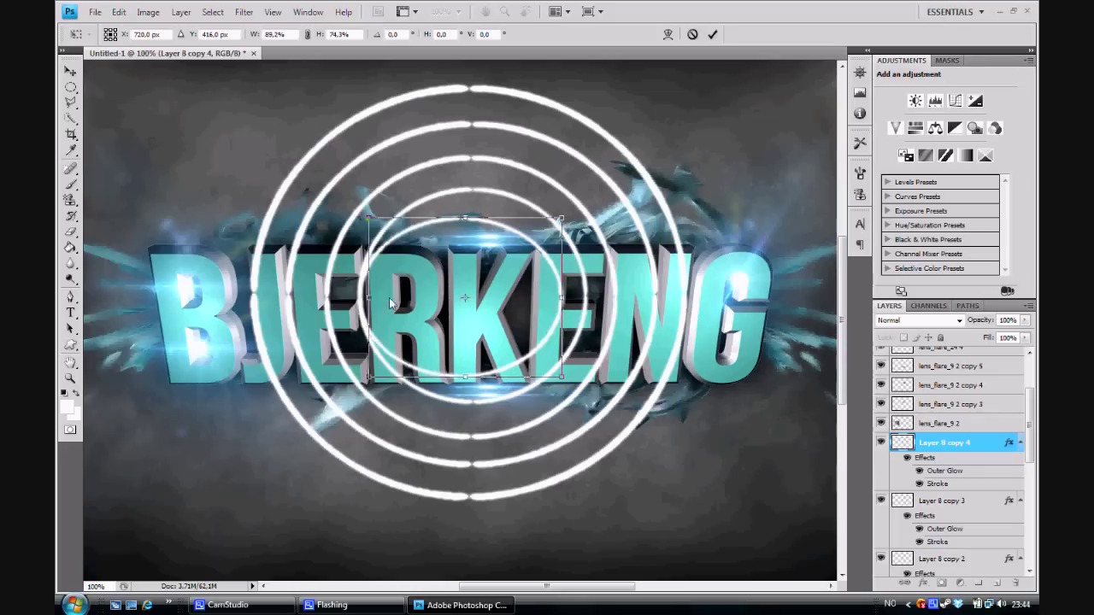
{"action": "key", "text": "Return"}
{"action": "scroll", "coordinate": [1008, 523], "scroll_direction": "down", "scroll_amount": 1}
{"action": "scroll", "coordinate": [983, 479], "scroll_direction": "up", "scroll_amount": 1}
Merge all ring layers and erase the inner rings across the text's centre
{"action": "left_click", "coordinate": [945, 500], "text": "shift"}
{"action": "right_click", "coordinate": [944, 500]}
{"action": "left_click", "coordinate": [795, 342]}
{"action": "key", "text": "e"}
{"action": "left_click_drag", "start_coordinate": [282, 321], "coordinate": [676, 310]}
{"action": "left_click_drag", "start_coordinate": [582, 316], "coordinate": [217, 315]}
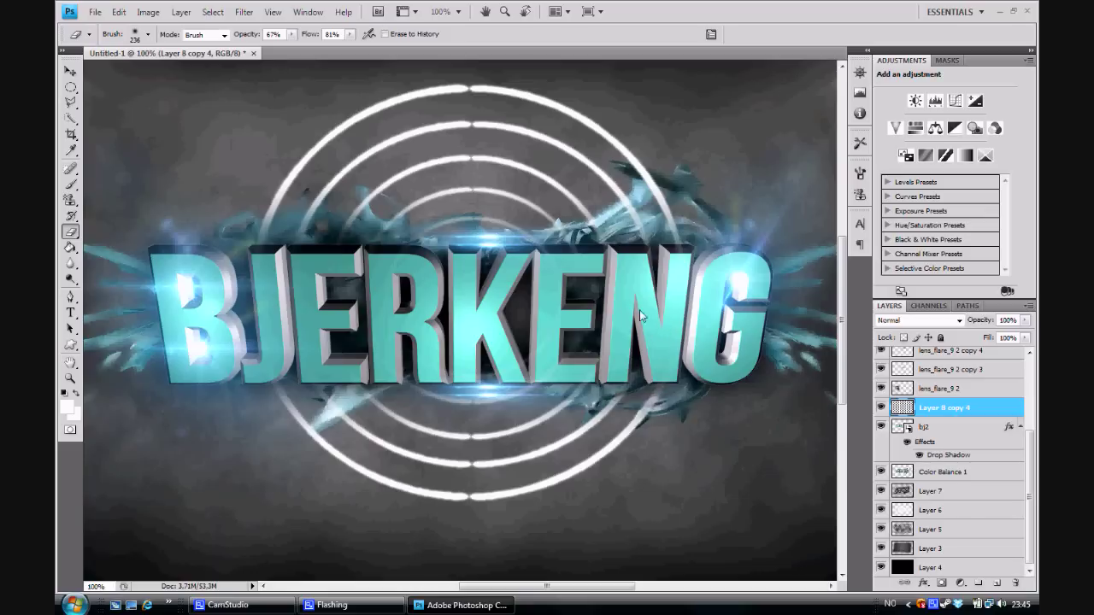
Set the rings layer to Overlay blending at 74% opacity
{"action": "left_click", "coordinate": [919, 320]}
{"action": "left_click", "coordinate": [928, 202]}
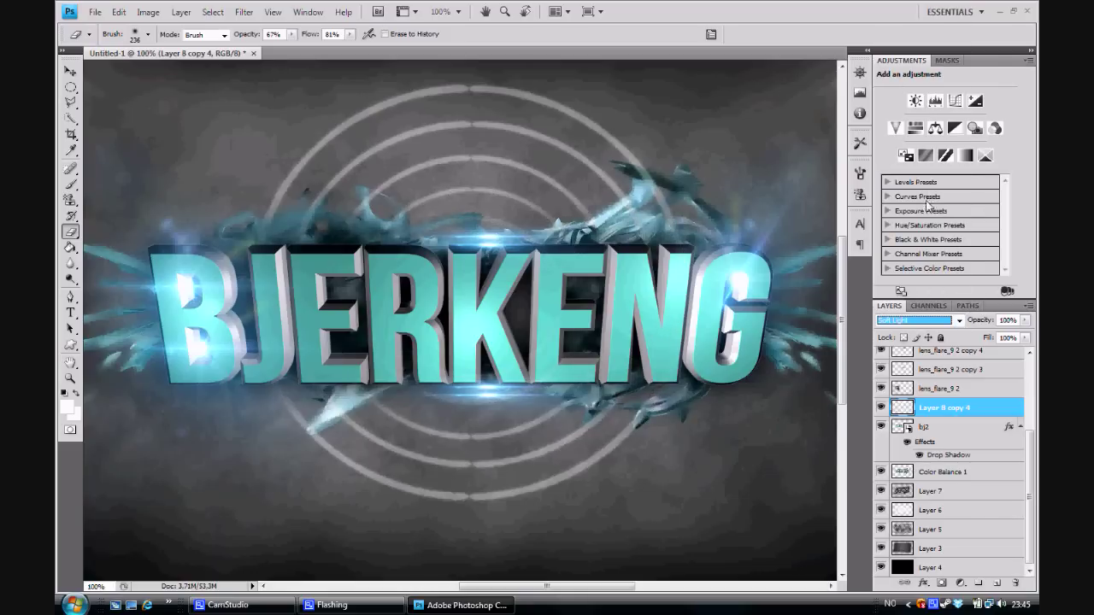
{"action": "left_click", "coordinate": [1025, 320]}
{"action": "left_click_drag", "start_coordinate": [1029, 335], "coordinate": [1005, 335]}
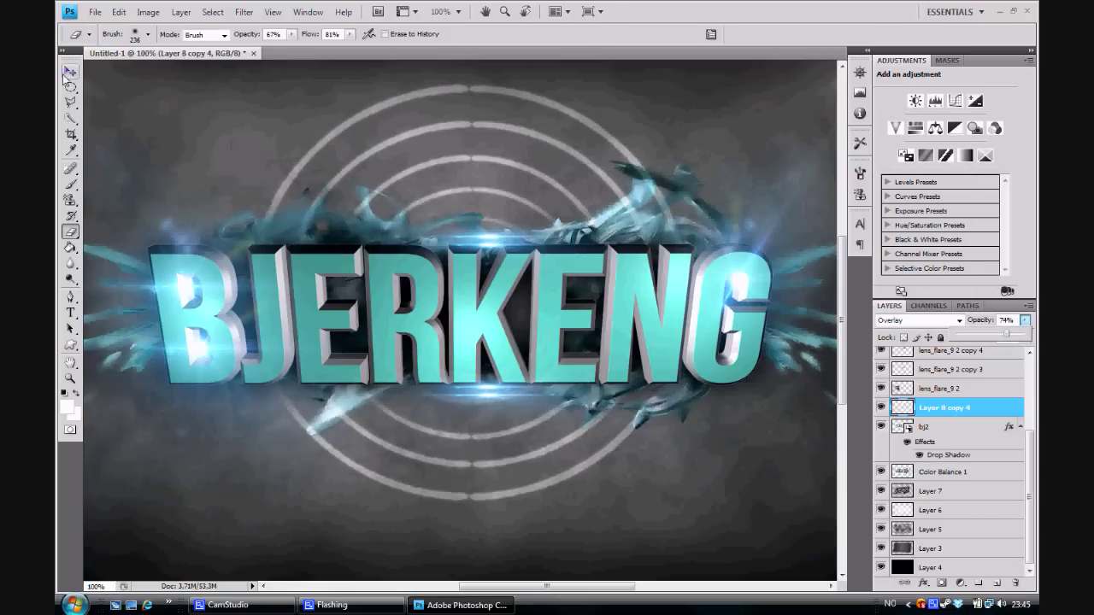
{"action": "key", "text": "v"}
{"action": "key", "text": "ctrl+minus"}
{"action": "key", "text": "m"}
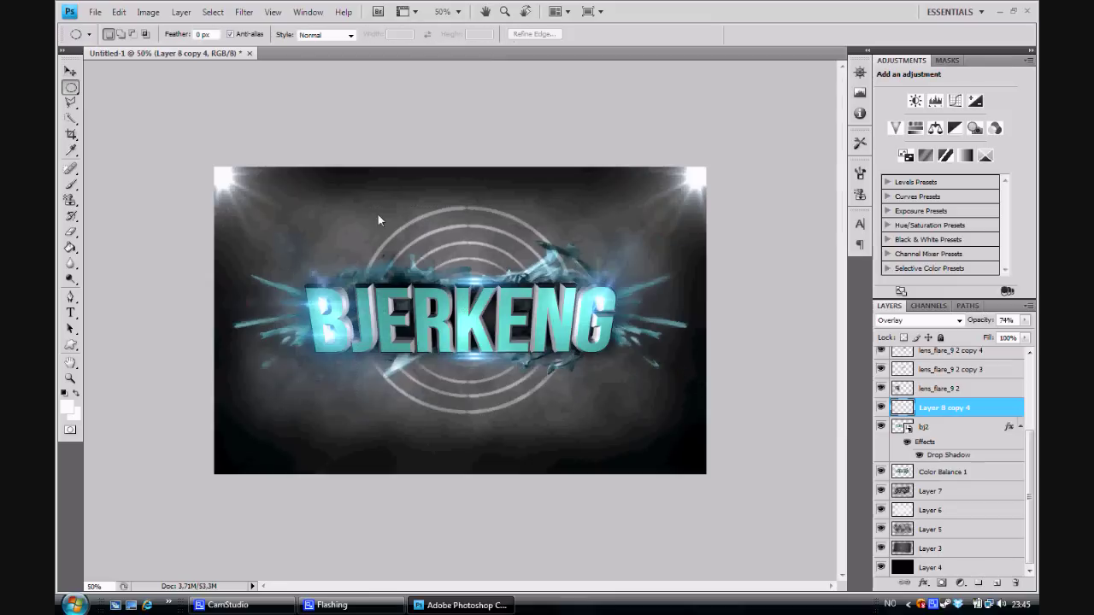
{"action": "scroll", "coordinate": [1014, 513], "scroll_direction": "up", "scroll_amount": 1}
{"action": "scroll", "coordinate": [1014, 513], "scroll_direction": "down", "scroll_amount": 1}
Place the bg_body texture image, shift it right, and commit it
{"action": "left_click", "coordinate": [96, 12]}
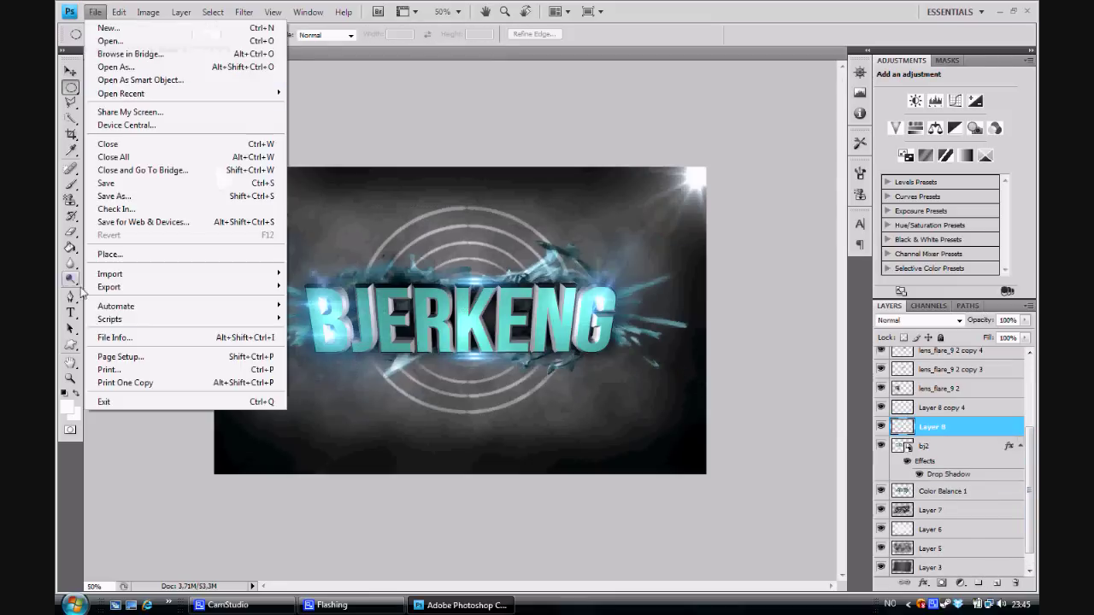
{"action": "left_click", "coordinate": [209, 255]}
{"action": "double_click", "coordinate": [568, 413]}
{"action": "mouse_move", "coordinate": [351, 316]}
{"action": "left_mouse_down"}
{"action": "mouse_move", "coordinate": [535, 249]}
{"action": "mouse_move", "coordinate": [583, 260]}
{"action": "left_mouse_up"}
{"action": "key", "text": "Return"}
Duplicate the bg_body texture layer, line the copy up, and merge the two
{"action": "right_click", "coordinate": [749, 335]}
{"action": "left_click", "coordinate": [803, 128]}
{"action": "key", "text": "Return"}
{"action": "left_click", "coordinate": [119, 12]}
{"action": "key", "text": "v"}
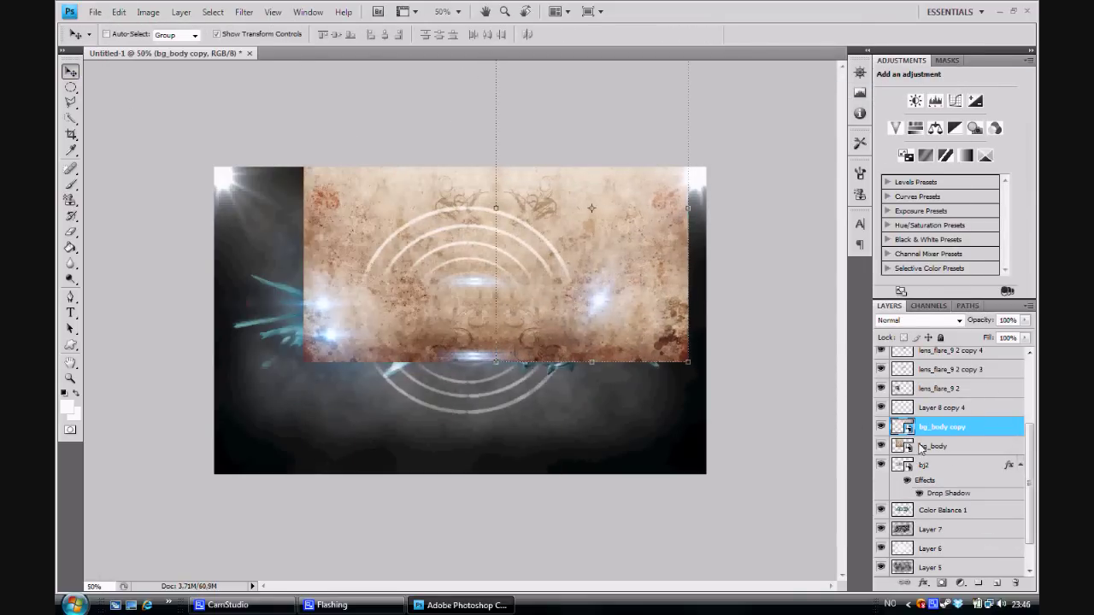
{"action": "right_click", "coordinate": [941, 427]}
{"action": "left_click", "coordinate": [774, 400]}
Select the BJERKENG letter shape and delete the texture outside the letters
{"action": "left_click", "coordinate": [902, 446], "text": "ctrl"}
{"action": "key", "text": "m"}
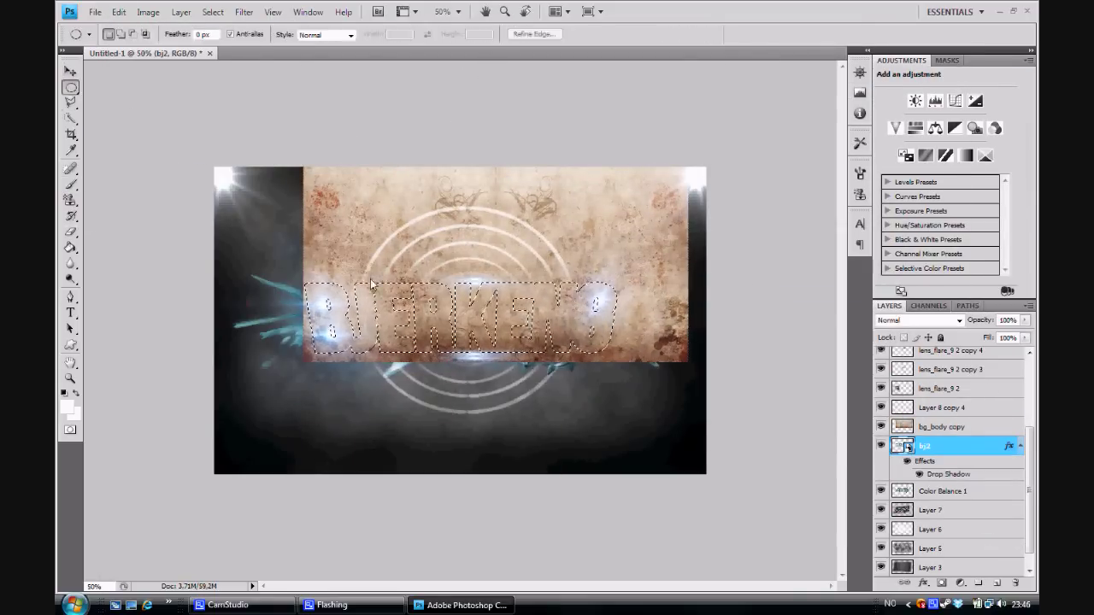
{"action": "key", "text": "ctrl+shift+i"}
{"action": "key", "text": "Delete"}
{"action": "key", "text": "ctrl+d"}
Set the texture layer's blend mode to Overlay
{"action": "left_click", "coordinate": [959, 319]}
{"action": "left_click", "coordinate": [921, 187]}
{"action": "left_click", "coordinate": [959, 320]}
{"action": "left_click", "coordinate": [921, 177]}
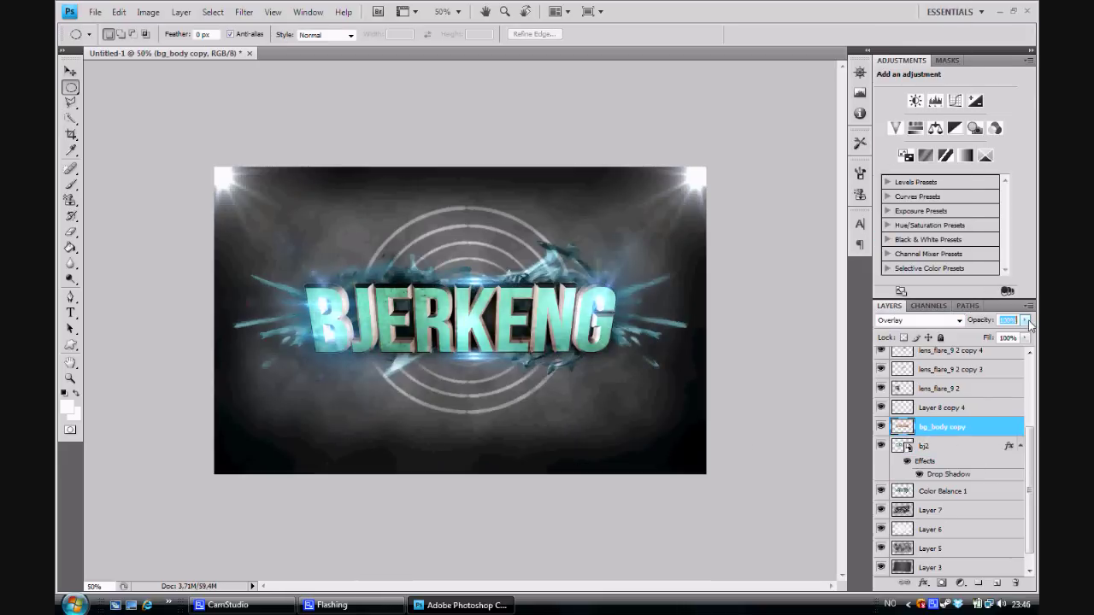
Add a new empty layer above the bj2 text layer
{"action": "scroll", "coordinate": [1018, 353], "scroll_direction": "down", "scroll_amount": 1}
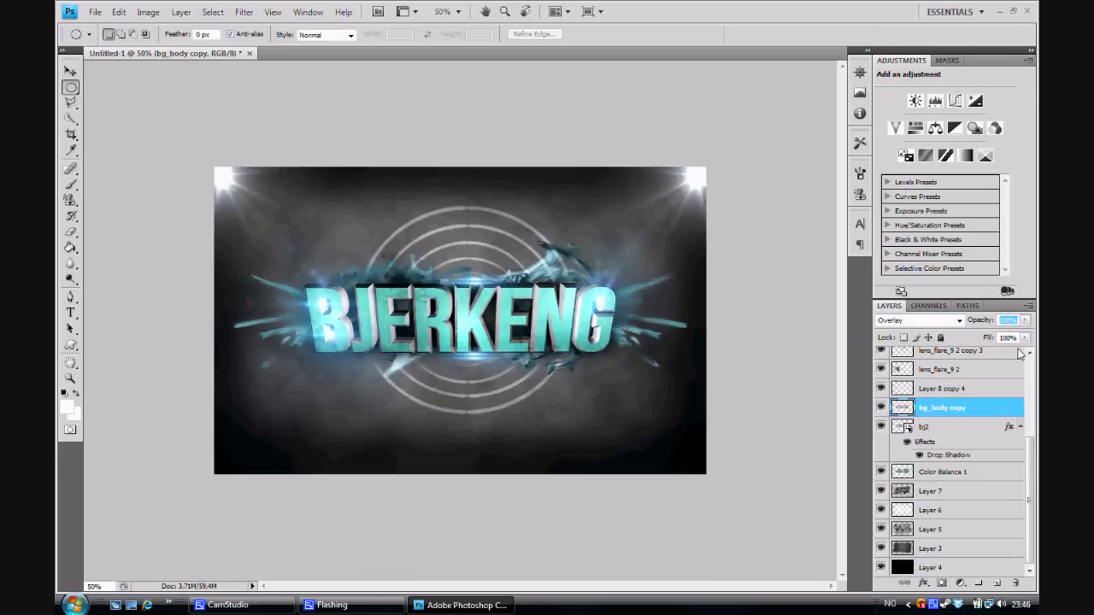
{"action": "scroll", "coordinate": [940, 351], "scroll_direction": "up", "scroll_amount": 7}
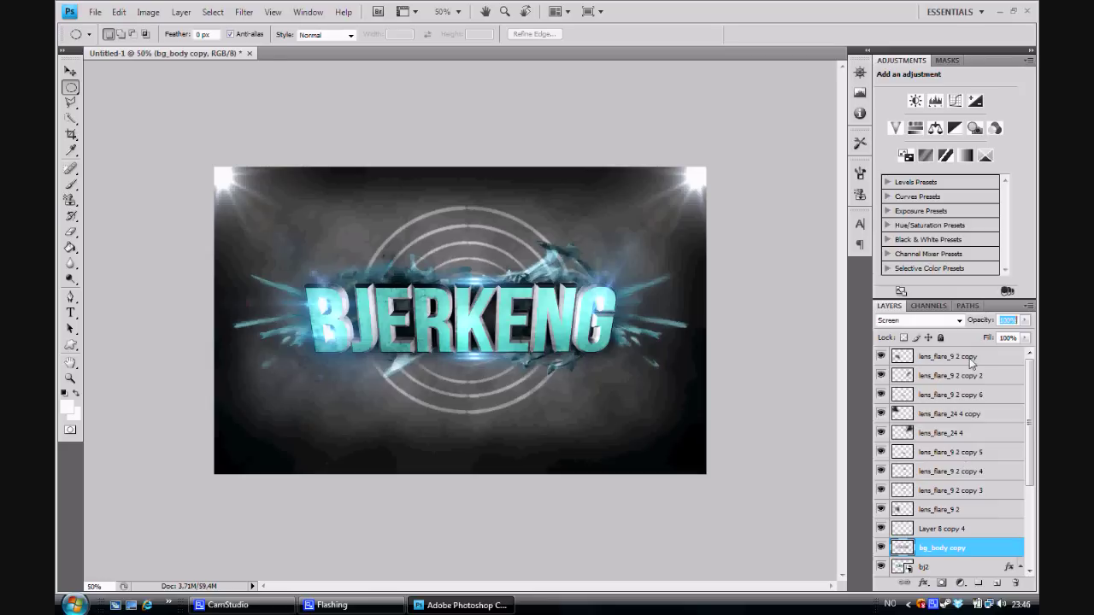
{"action": "left_click", "coordinate": [966, 567]}
{"action": "left_click", "coordinate": [1000, 584]}
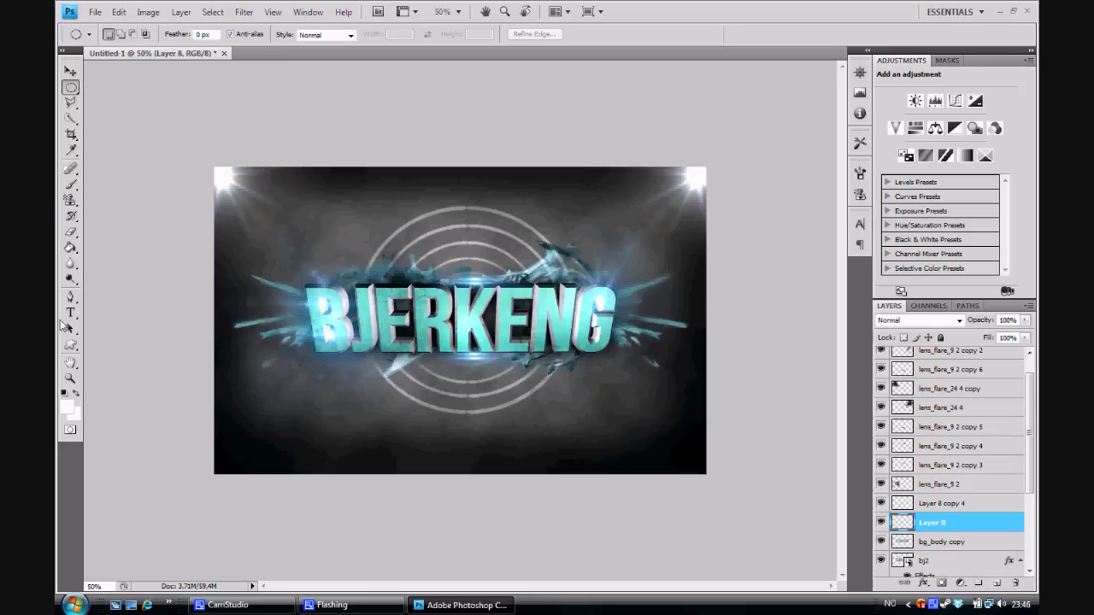
Stamp a white cloud to the right of the text with a cloud brush
{"action": "left_click", "coordinate": [70, 183]}
{"action": "right_click", "coordinate": [212, 215]}
{"action": "left_click", "coordinate": [650, 359]}
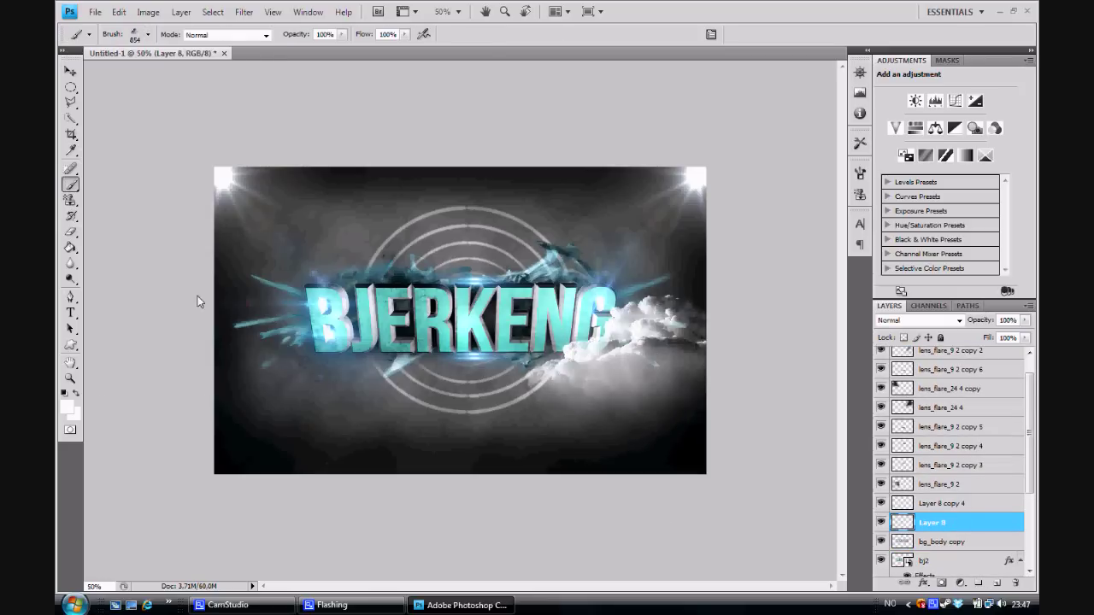
Duplicate the cloud layer, flip it horizontally, and move it left of the text
{"action": "right_click", "coordinate": [969, 522]}
{"action": "left_click", "coordinate": [795, 253]}
{"action": "left_click", "coordinate": [667, 183]}
{"action": "left_click", "coordinate": [119, 11]}
{"action": "left_click", "coordinate": [332, 414]}
{"action": "key", "text": "v"}
{"action": "left_click_drag", "start_coordinate": [276, 400], "coordinate": [377, 405]}
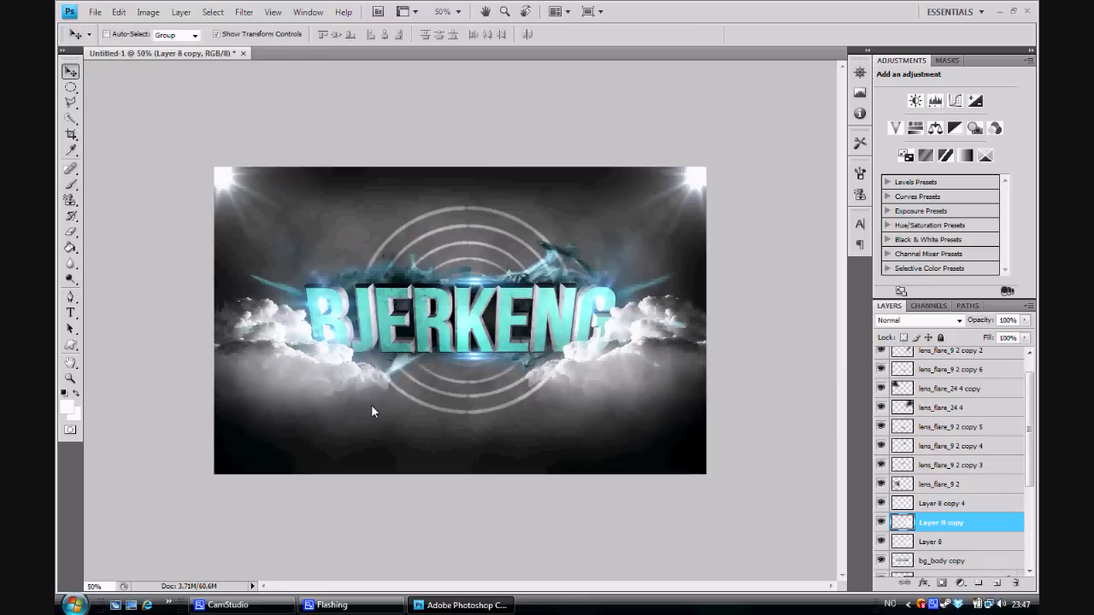
Step down through the layers to select the Layer 8 copy clouds
{"action": "key", "text": "e"}
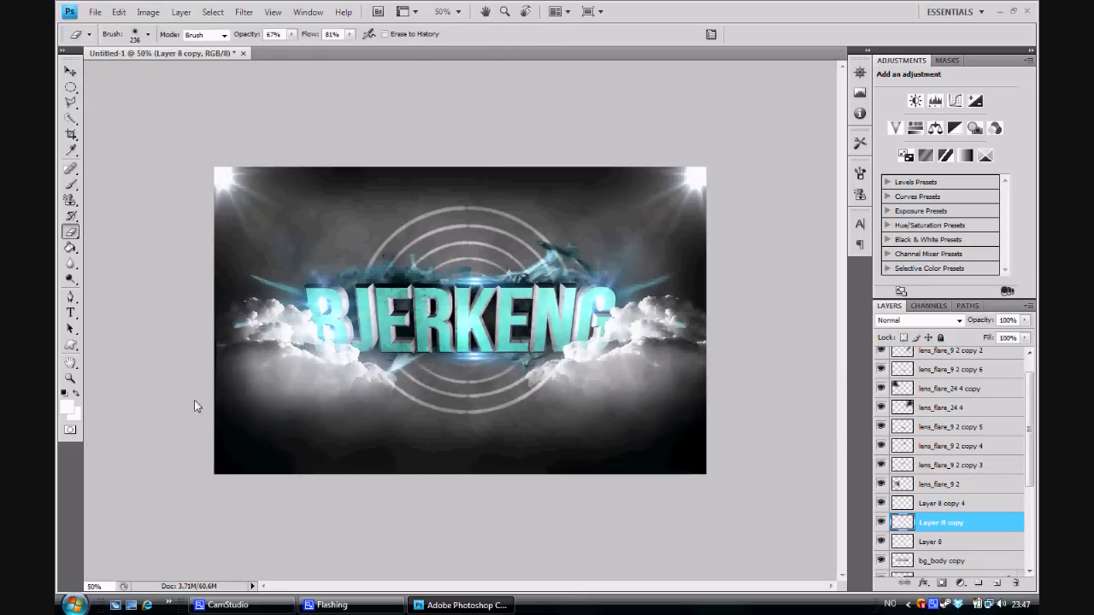
{"action": "key", "text": "alt+bracketleft"}
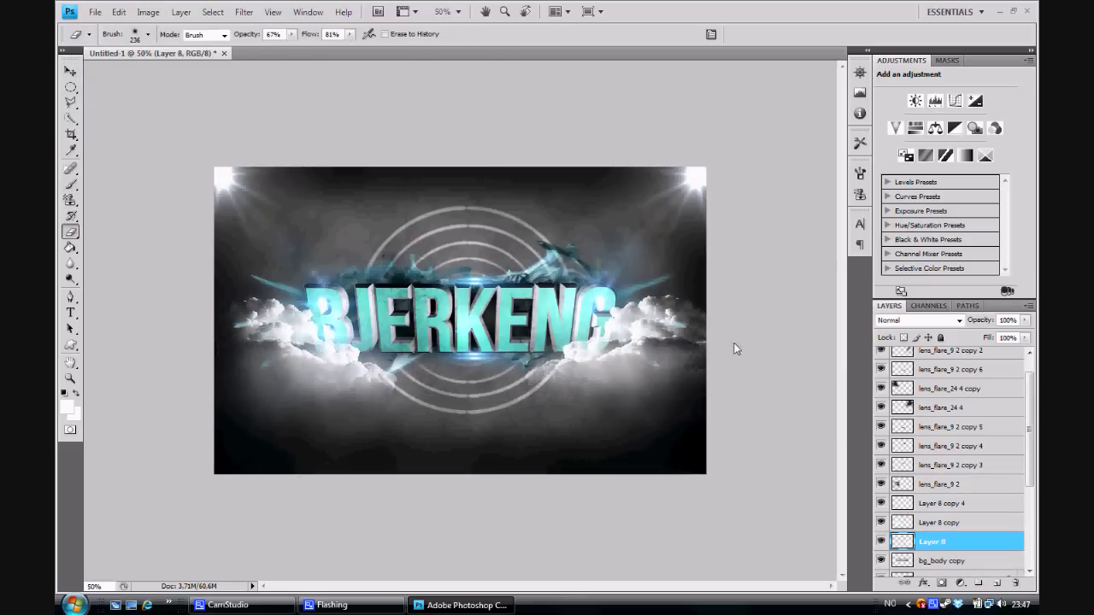
{"action": "key", "text": "alt+bracketleft"}
{"action": "key", "text": "alt+bracketleft"}
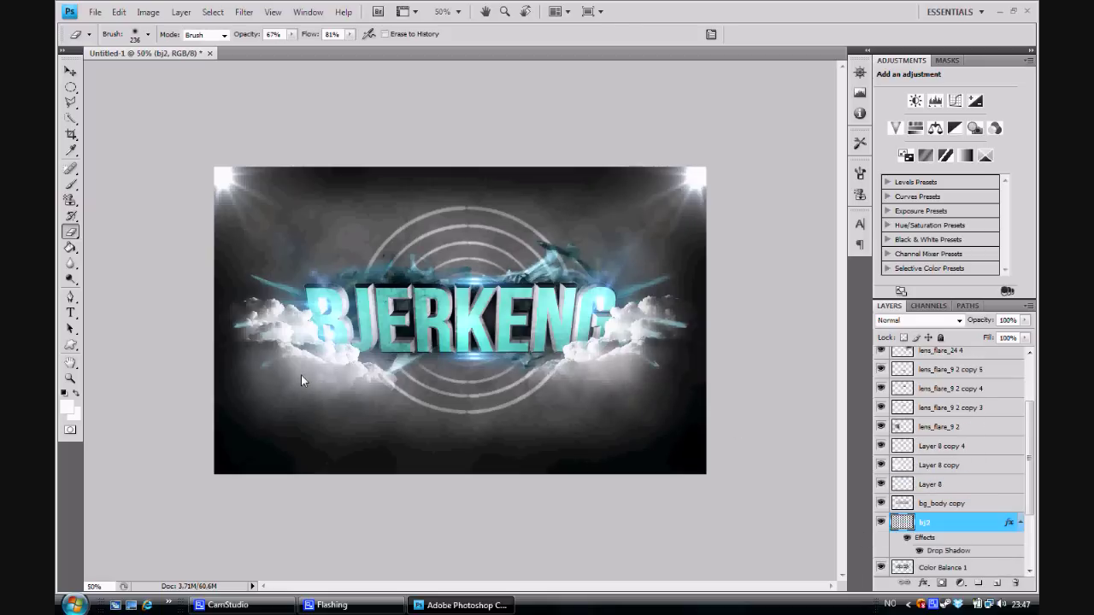
{"action": "left_click", "coordinate": [943, 467]}
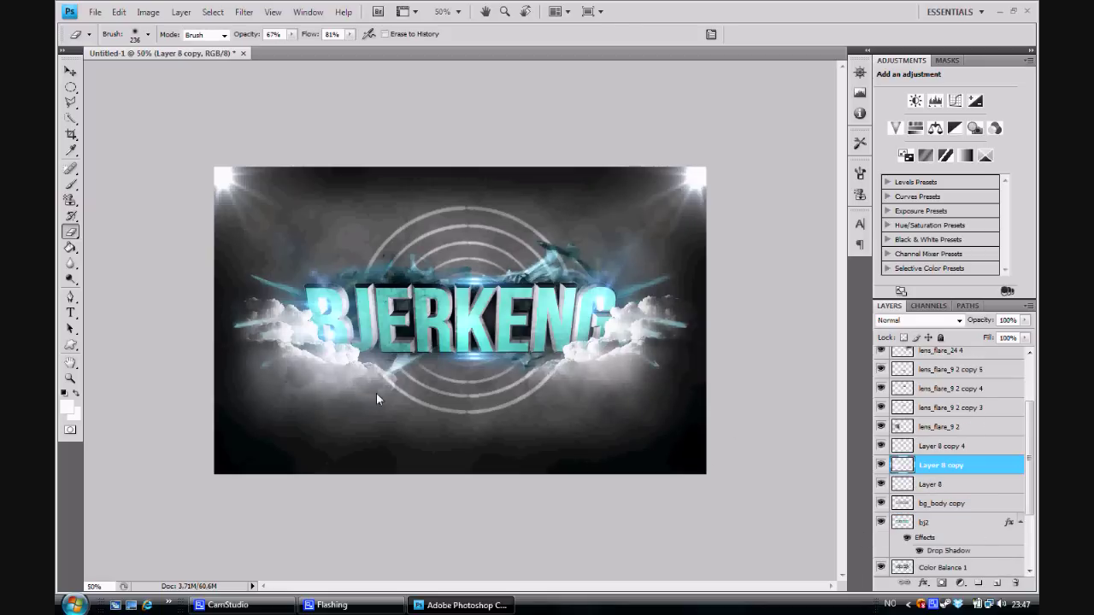
On a new layer, paint smaller white clouds near the top centre and under the text
{"action": "left_click", "coordinate": [998, 584]}
{"action": "left_click", "coordinate": [147, 35]}
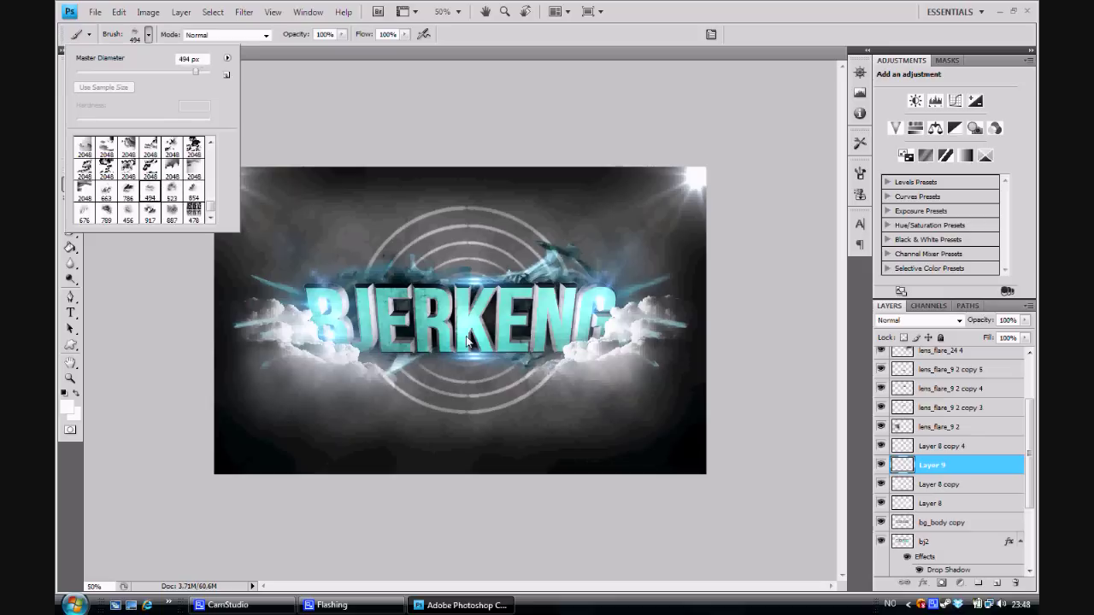
{"action": "double_click", "coordinate": [94, 171]}
{"action": "left_click_drag", "start_coordinate": [405, 257], "coordinate": [537, 240]}
{"action": "mouse_move", "coordinate": [478, 361]}
{"action": "left_mouse_down"}
{"action": "mouse_move", "coordinate": [491, 402]}
{"action": "mouse_move", "coordinate": [473, 349]}
{"action": "mouse_move", "coordinate": [480, 377]}
{"action": "mouse_move", "coordinate": [439, 405]}
{"action": "left_mouse_up"}
{"action": "key", "text": "ctrl+plus"}
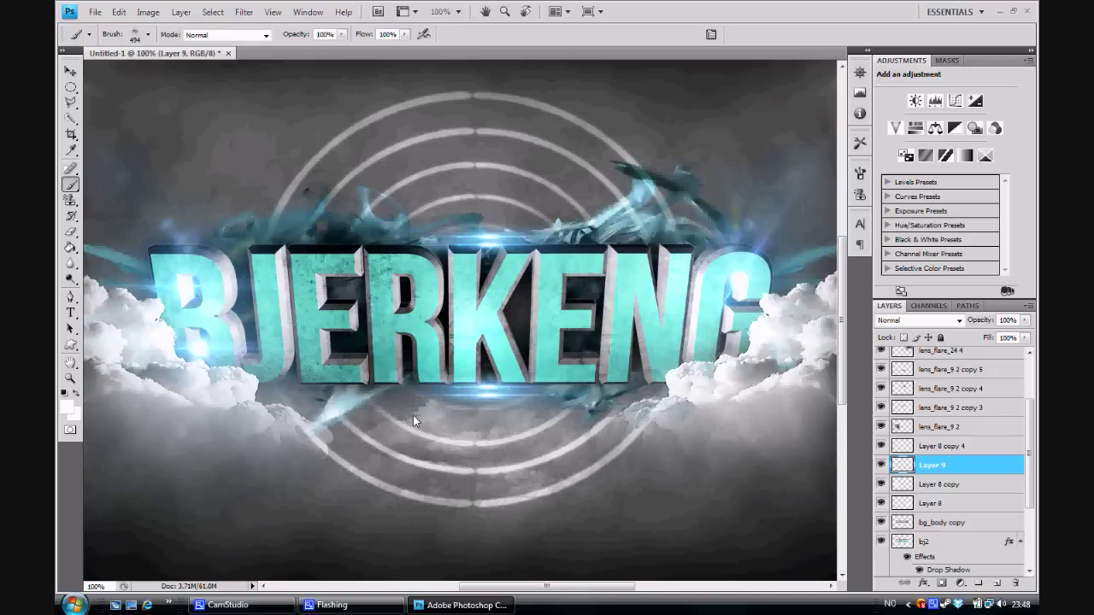
Duplicate Layer 9 as Layer 9 copy and zoom out to 50%
{"action": "right_click", "coordinate": [958, 465]}
{"action": "left_click", "coordinate": [795, 162]}
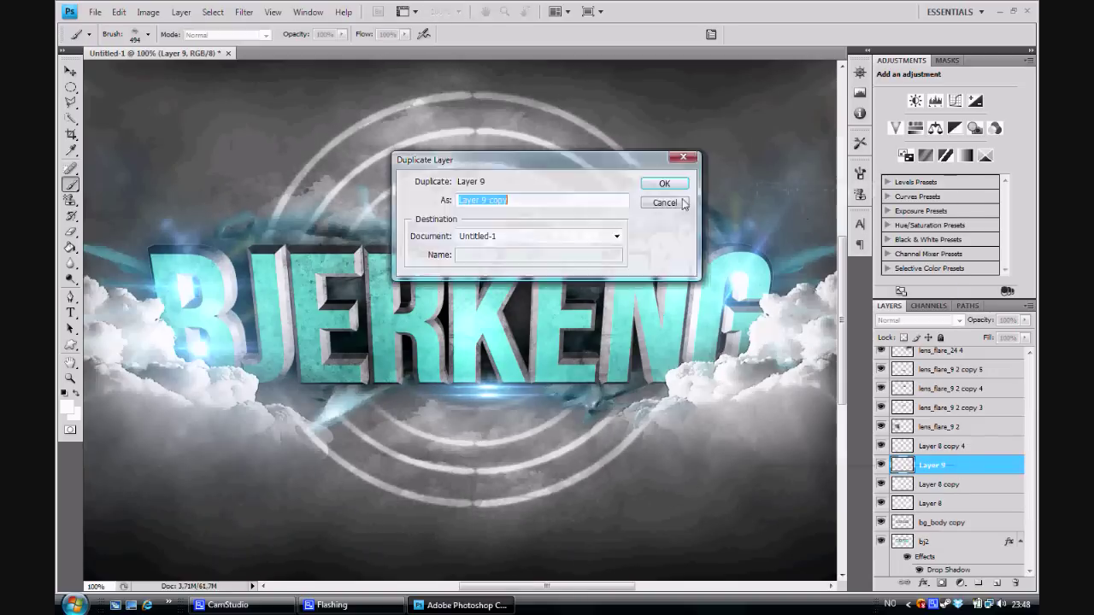
{"action": "key", "text": "Return"}
{"action": "key", "text": "e"}
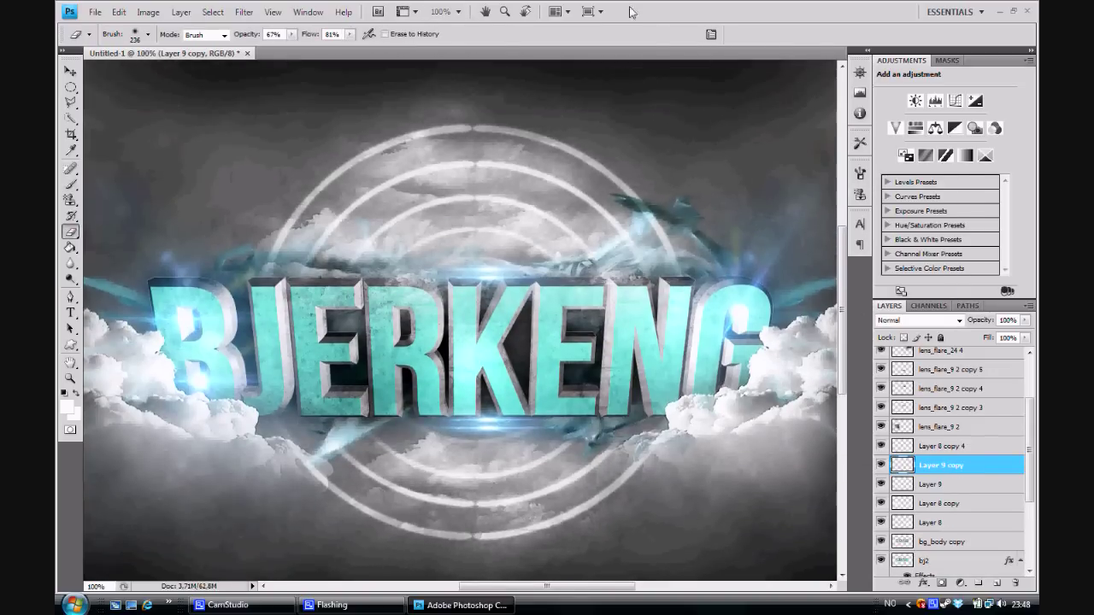
{"action": "left_click", "coordinate": [459, 12]}
{"action": "left_click", "coordinate": [451, 44]}
On a new layer, brush soft white glows into the top-right and top-left corners
{"action": "left_click", "coordinate": [997, 583]}
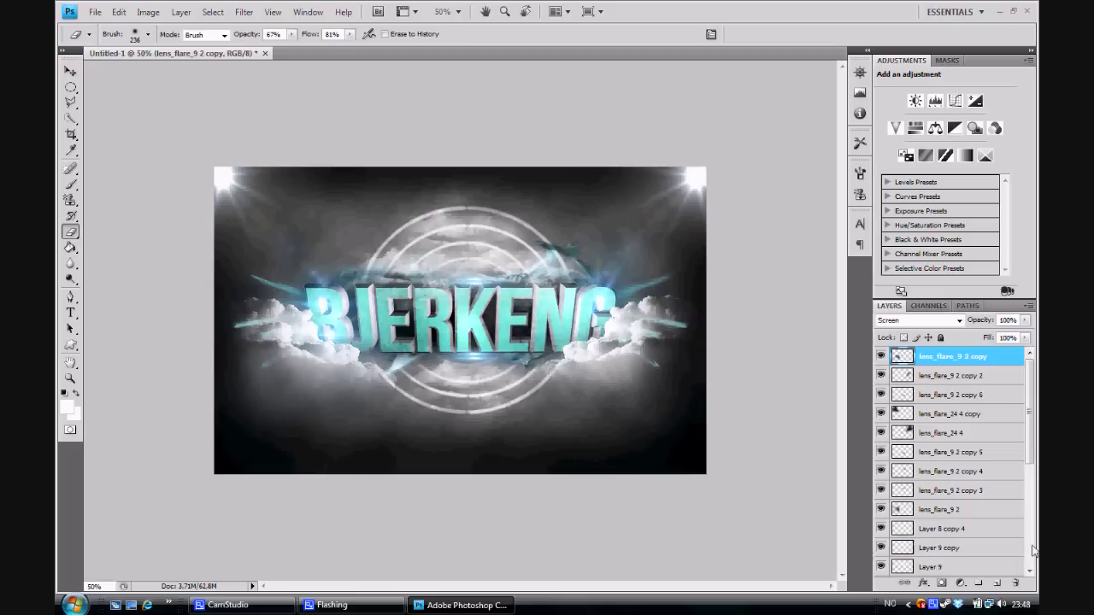
{"action": "key", "text": "b"}
{"action": "left_click", "coordinate": [148, 34]}
{"action": "left_click", "coordinate": [710, 173]}
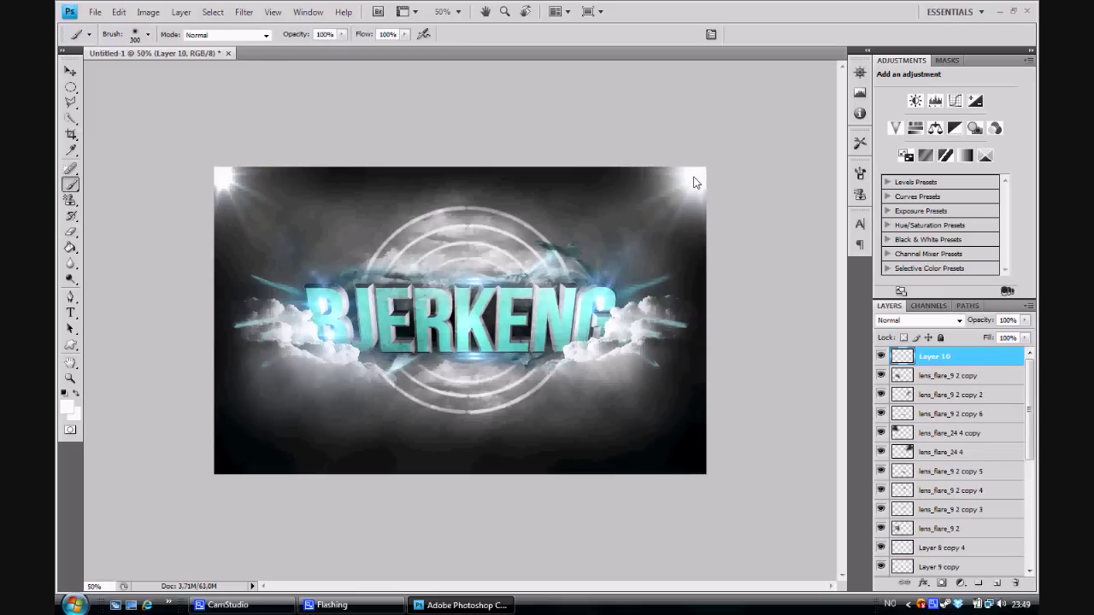
{"action": "left_click", "coordinate": [214, 172]}
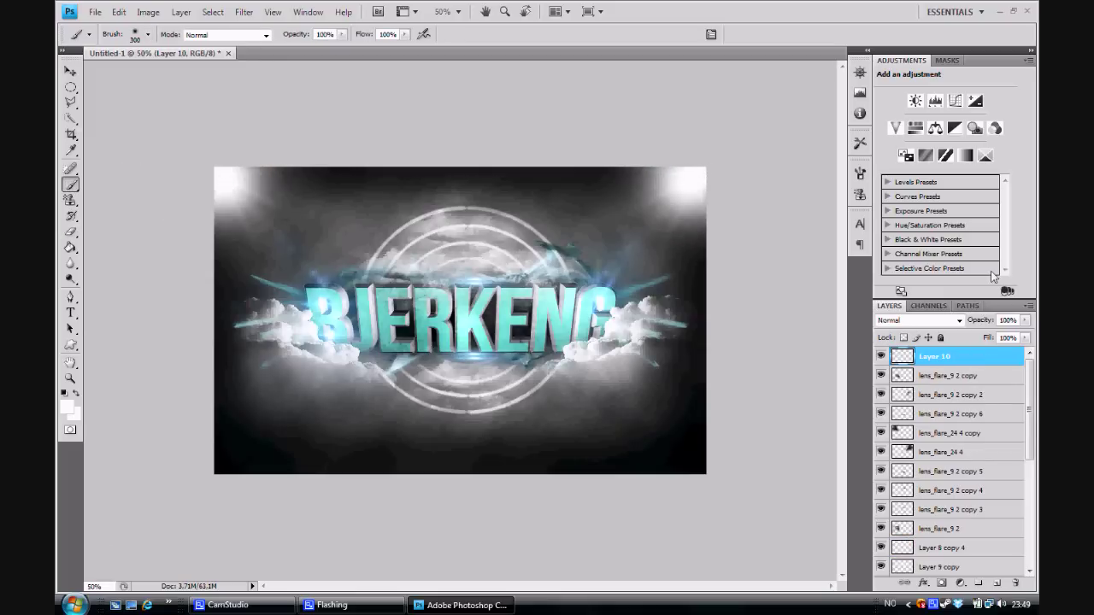
Add a gradient map with a purple-to-orange gradient
{"action": "left_click", "coordinate": [965, 154]}
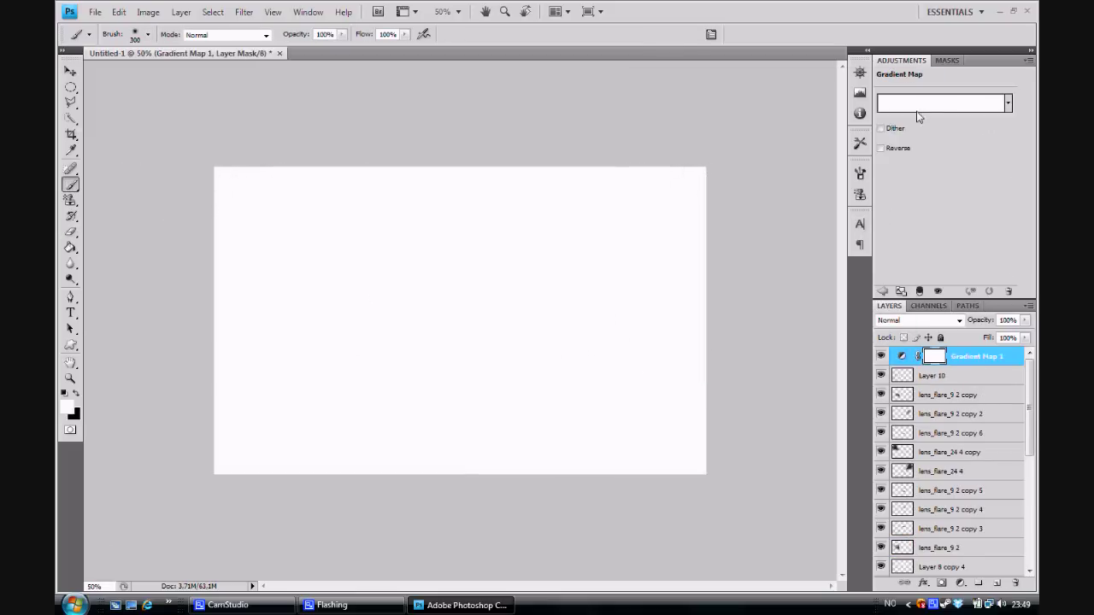
{"action": "left_click", "coordinate": [949, 98]}
{"action": "double_click", "coordinate": [646, 309]}
{"action": "left_click", "coordinate": [884, 125]}
{"action": "left_click", "coordinate": [865, 120]}
{"action": "left_click", "coordinate": [1008, 83]}
{"action": "double_click", "coordinate": [897, 310]}
{"action": "left_click", "coordinate": [884, 253]}
{"action": "left_click", "coordinate": [864, 112]}
{"action": "left_click", "coordinate": [1008, 83]}
{"action": "left_click", "coordinate": [884, 106]}
Set Gradient Map 1 to Overlay blending at 60% opacity
{"action": "left_click", "coordinate": [919, 320]}
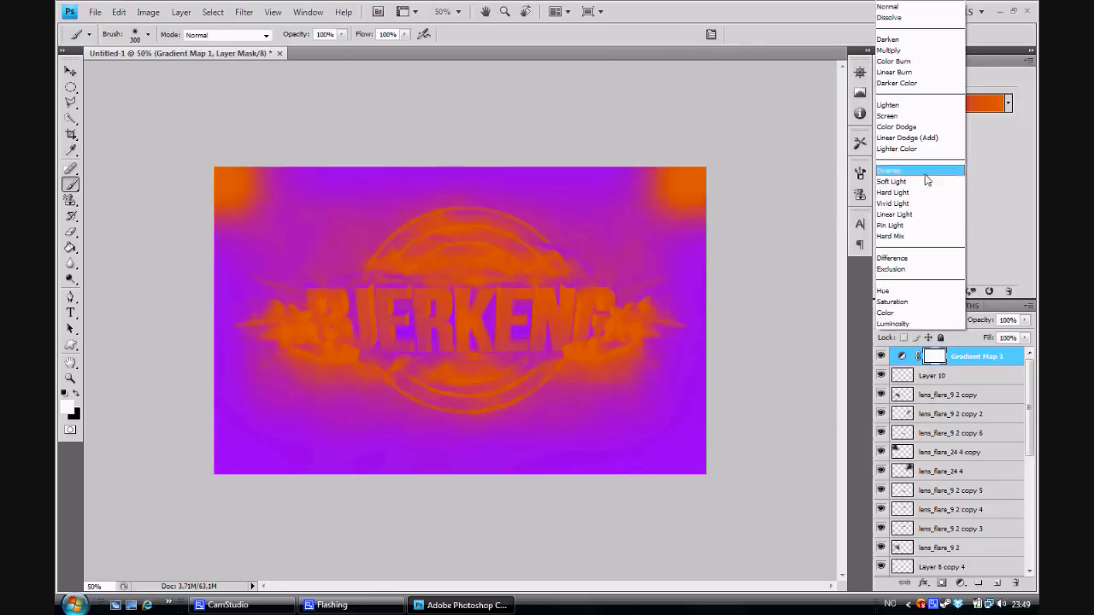
{"action": "left_click", "coordinate": [919, 168]}
{"action": "left_click", "coordinate": [1025, 320]}
{"action": "left_click_drag", "start_coordinate": [1028, 338], "coordinate": [998, 339]}
Add Gradient Map 2 with a light blue-to-green gradient, Overlay blending, 55% opacity
{"action": "left_click", "coordinate": [941, 103]}
{"action": "double_click", "coordinate": [646, 310]}
{"action": "left_click", "coordinate": [863, 107]}
{"action": "left_click", "coordinate": [1008, 83]}
{"action": "double_click", "coordinate": [897, 310]}
{"action": "left_click", "coordinate": [881, 101]}
{"action": "left_click", "coordinate": [1008, 83]}
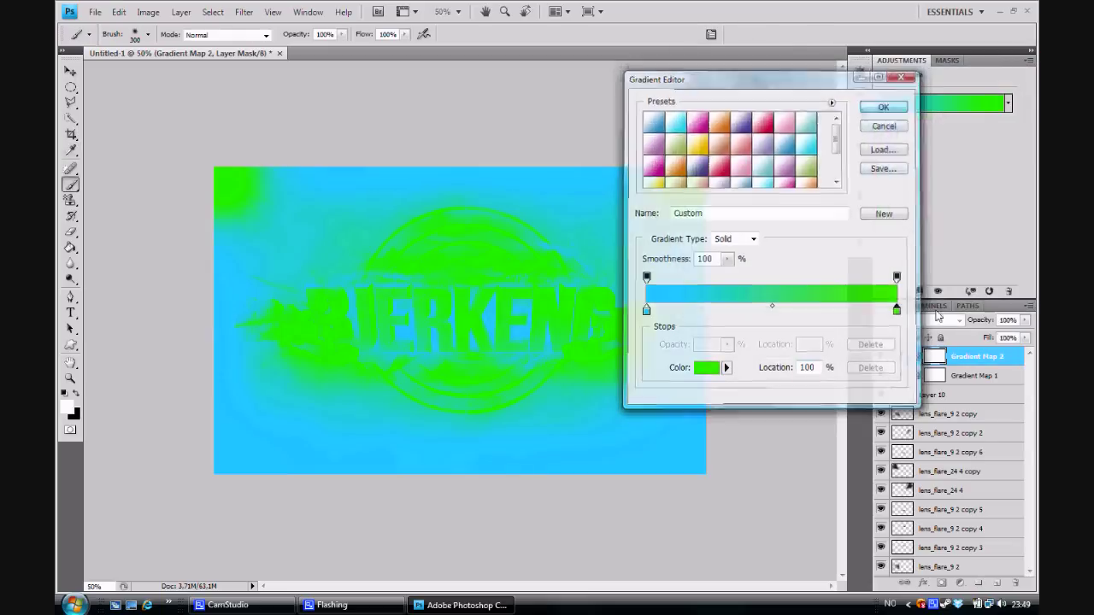
{"action": "left_click", "coordinate": [886, 105]}
{"action": "left_click", "coordinate": [919, 319]}
{"action": "left_click", "coordinate": [919, 168]}
{"action": "left_click_drag", "start_coordinate": [1028, 319], "coordinate": [1002, 322]}
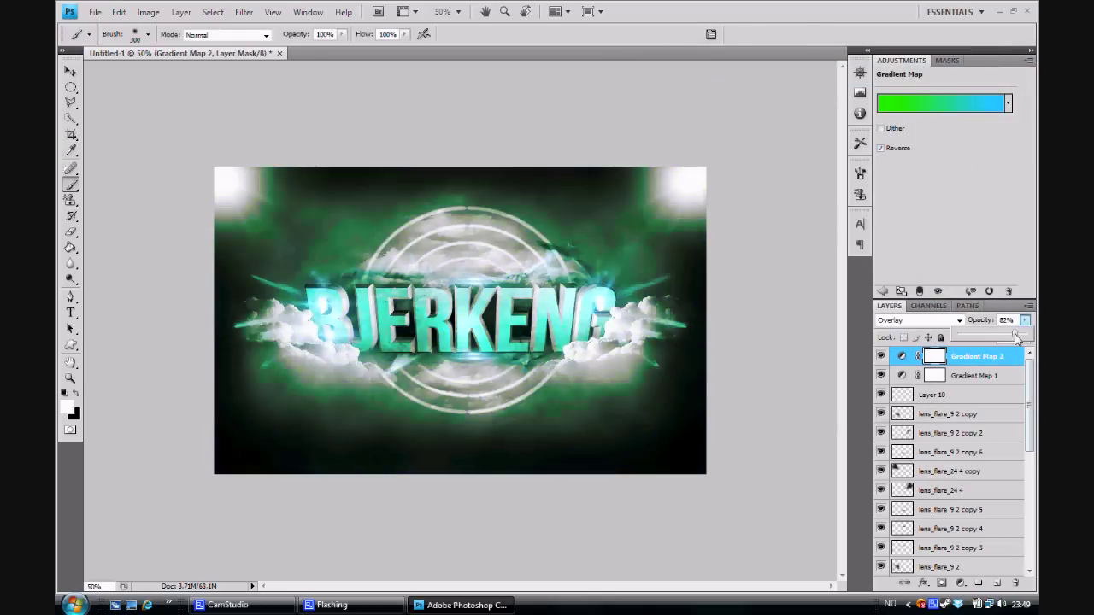
Compare Gradient Map 1 and 2 while fine-tuning their opacities
{"action": "left_click", "coordinate": [969, 375]}
{"action": "left_click", "coordinate": [969, 355]}
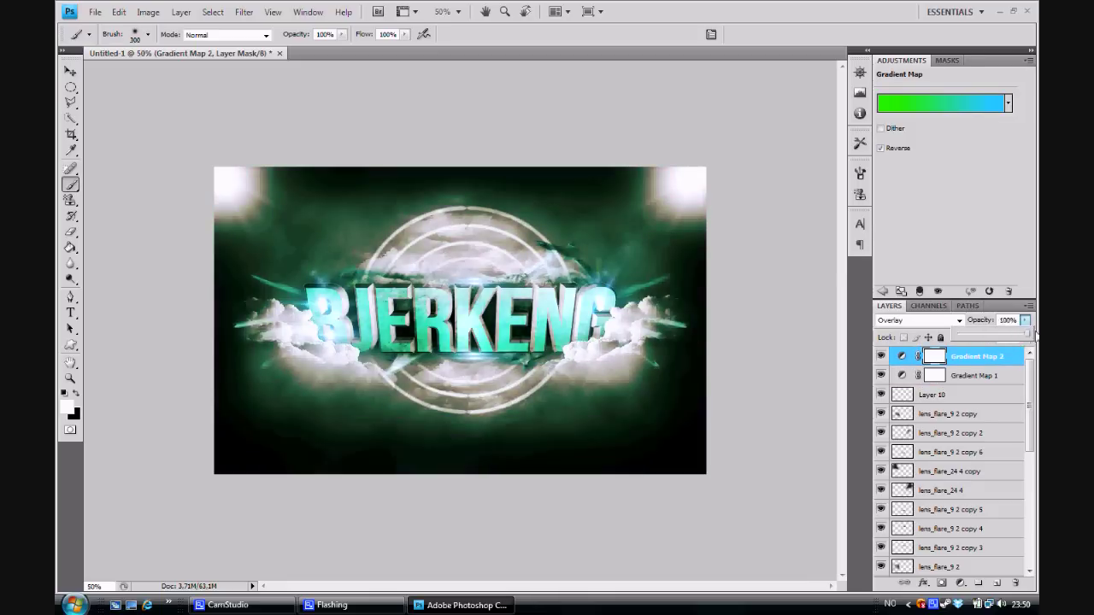
{"action": "left_click", "coordinate": [970, 375]}
{"action": "key", "text": "ctrl+z"}
{"action": "key", "text": "ctrl+z"}
{"action": "key", "text": "ctrl+z"}
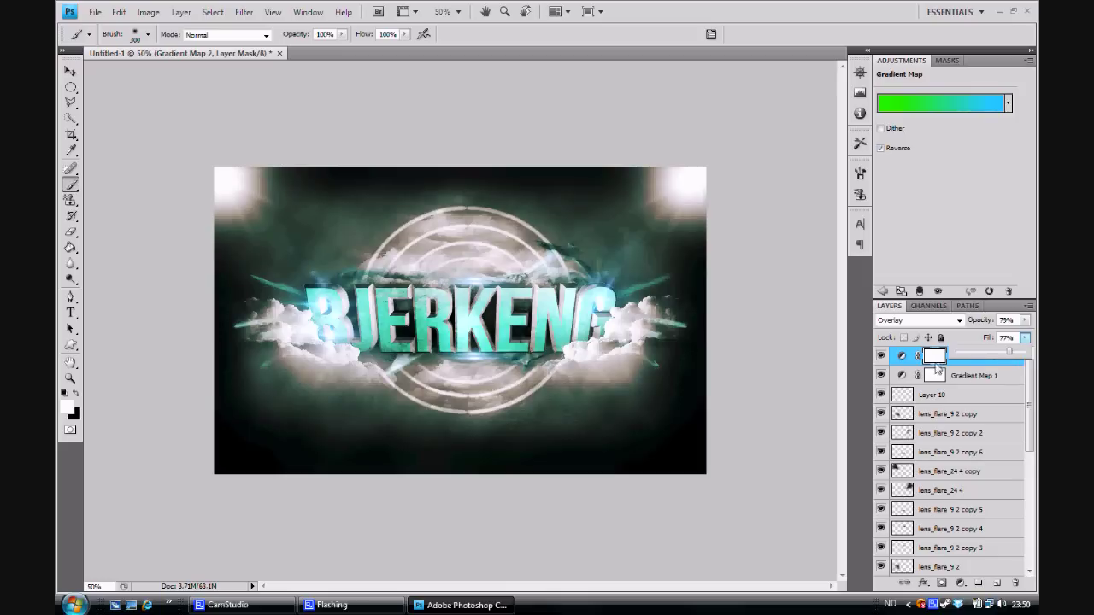
{"action": "left_click", "coordinate": [998, 375]}
{"action": "key", "text": "ctrl+z"}
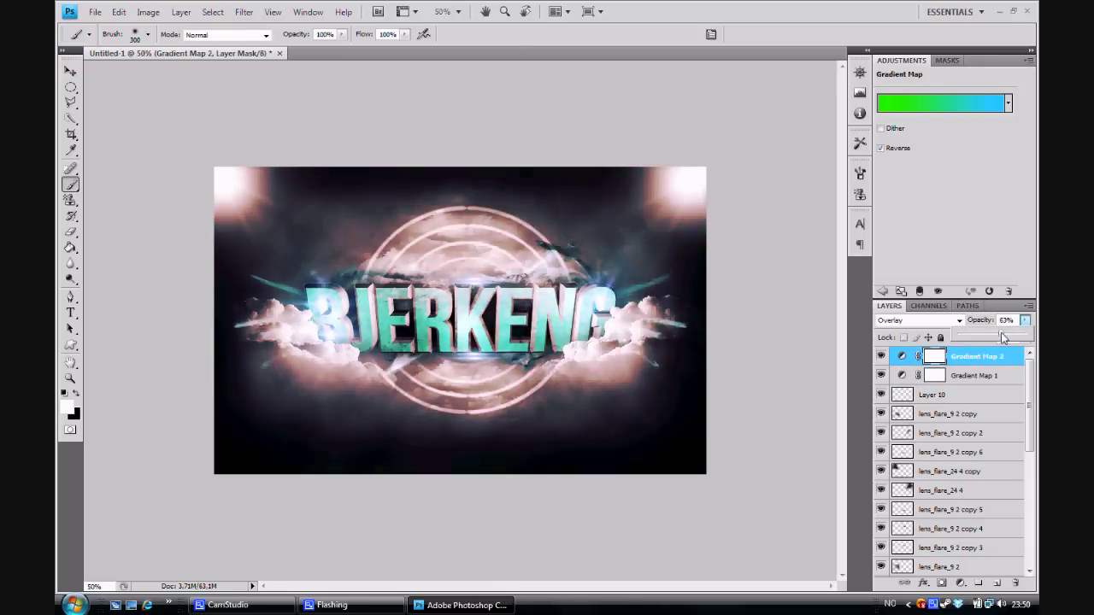
{"action": "key", "text": "ctrl+z"}
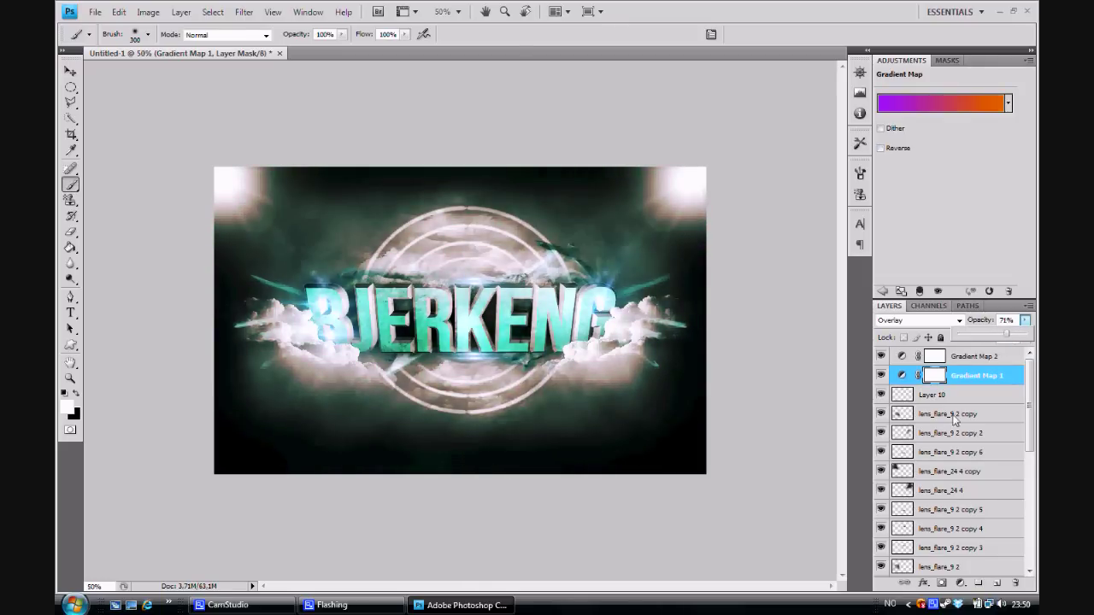
Set Gradient Map 2 opacity to 82% and Gradient Map 1 to 57%
{"action": "scroll", "coordinate": [955, 418], "scroll_direction": "down", "scroll_amount": 1}
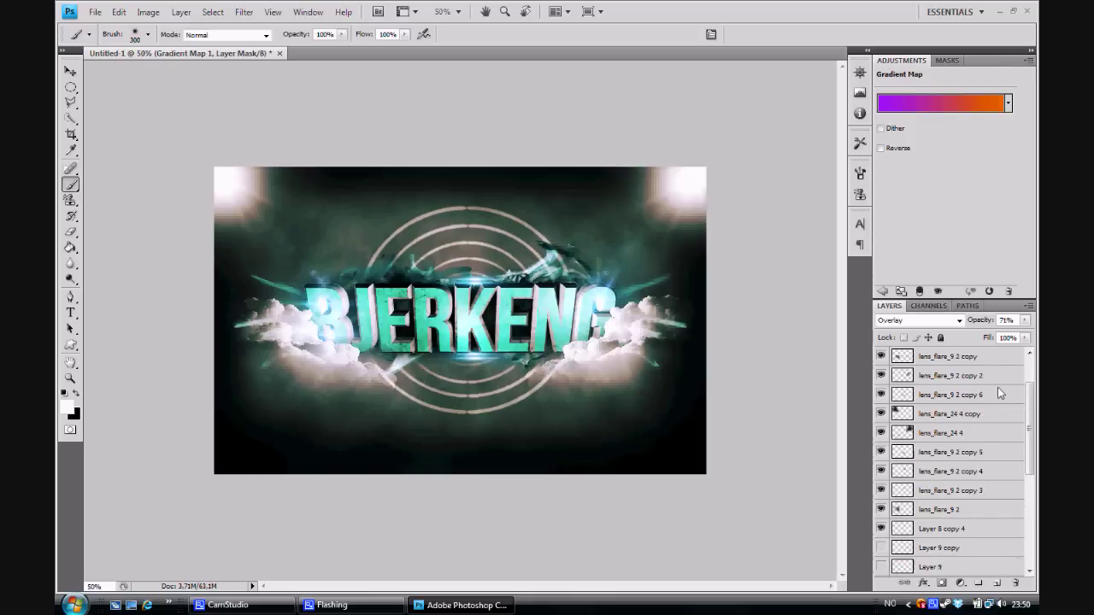
{"action": "key", "text": "ctrl+z"}
{"action": "left_click_drag", "start_coordinate": [1025, 320], "coordinate": [999, 339]}
{"action": "key", "text": "ctrl+z"}
Inspect at 100% zoom, return to 50%, then select Layer 9 copy and Layer 9
{"action": "key", "text": "ctrl+alt+0"}
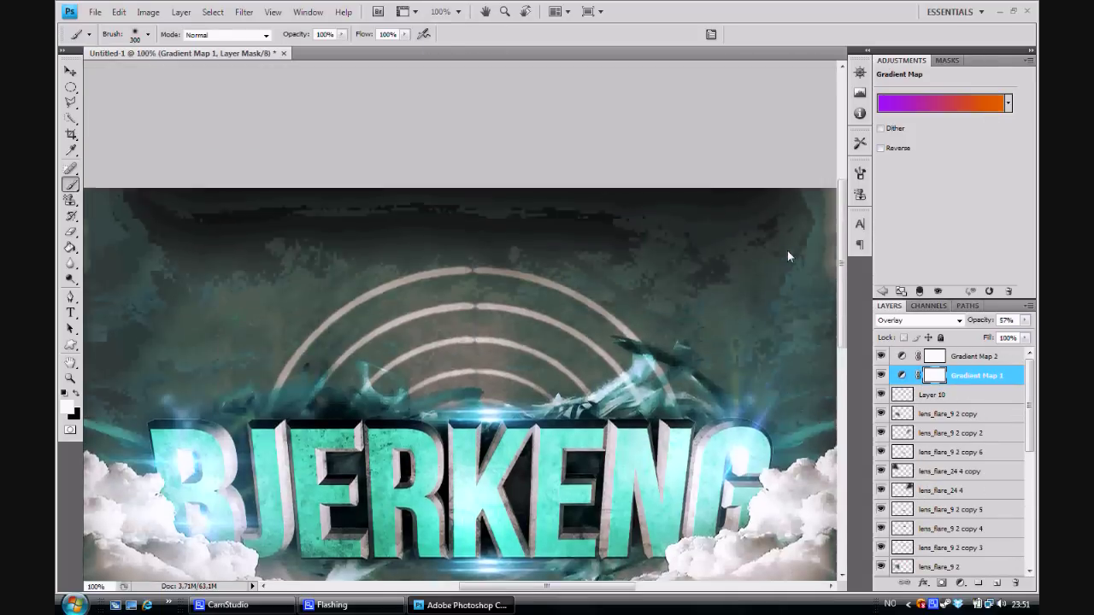
{"action": "scroll", "coordinate": [787, 250], "scroll_direction": "down", "scroll_amount": 1}
{"action": "left_click_drag", "start_coordinate": [573, 586], "coordinate": [472, 584]}
{"action": "key", "text": "ctrl+0"}
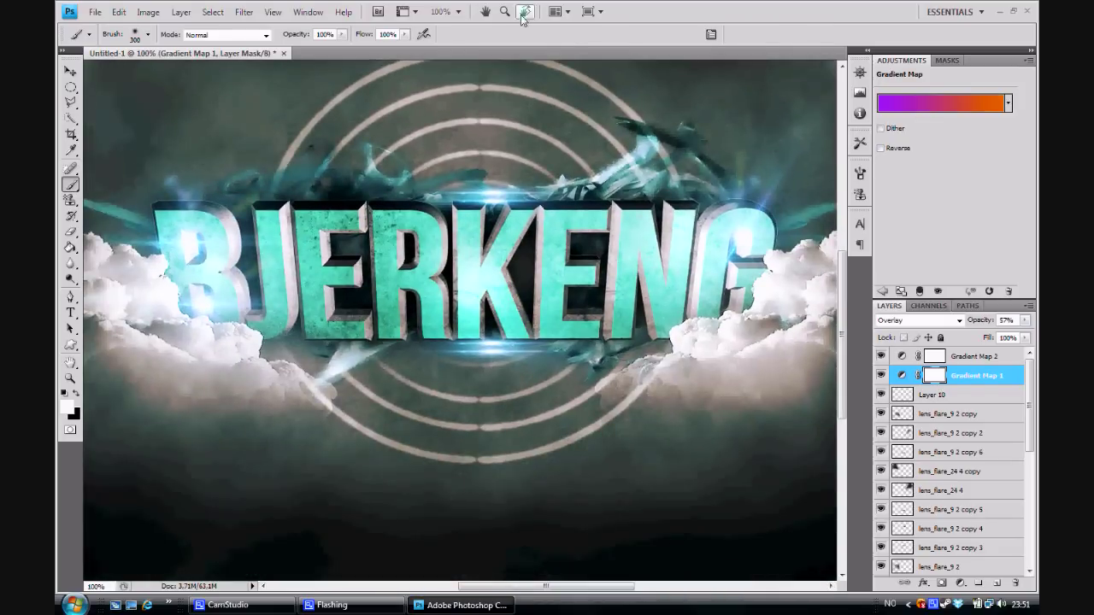
{"action": "key", "text": "ctrl+minus"}
{"action": "scroll", "coordinate": [964, 462], "scroll_direction": "down", "scroll_amount": 5}
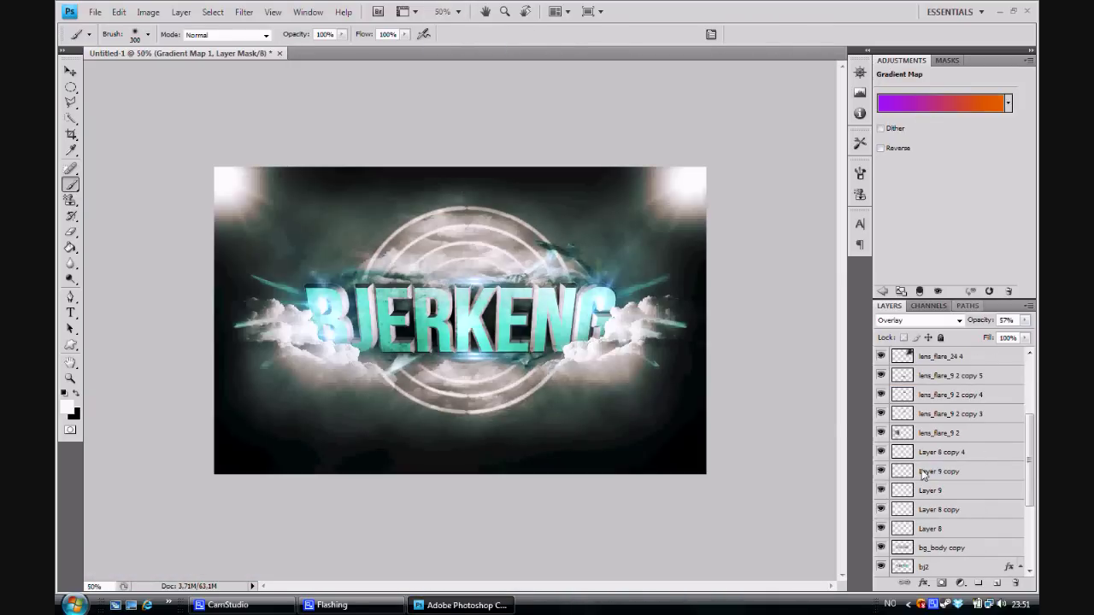
{"action": "left_click", "coordinate": [948, 460]}
{"action": "left_click", "coordinate": [945, 535], "text": "shift"}
Delete Layer 9 and Layer 9 copy, and choose the 786 cloud brush
{"action": "key", "text": "Delete"}
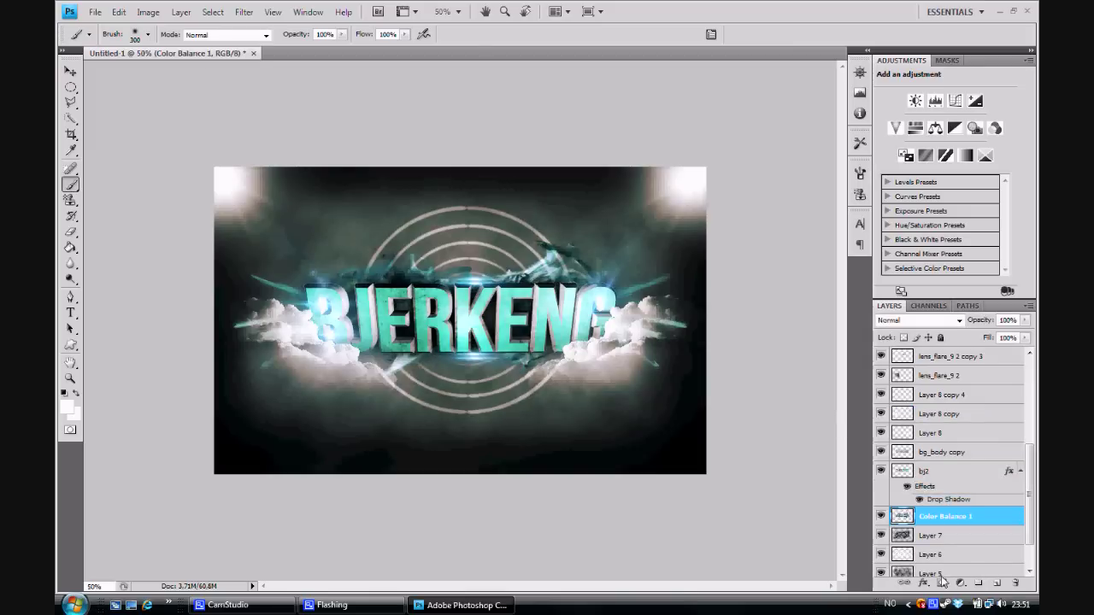
{"action": "left_click", "coordinate": [137, 35]}
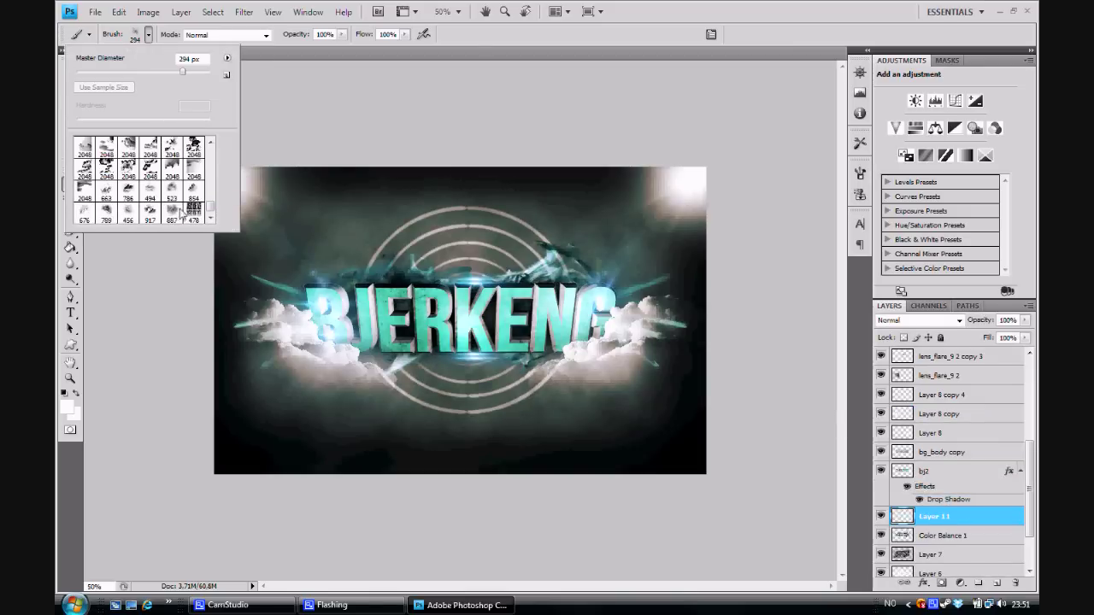
{"action": "left_click", "coordinate": [469, 293]}
{"action": "key", "text": "ctrl+z"}
Stamp cloud haze around the circle using the 786 and 456 cloud brushes
{"action": "left_click", "coordinate": [136, 34]}
{"action": "left_click", "coordinate": [128, 190]}
{"action": "left_click", "coordinate": [457, 395]}
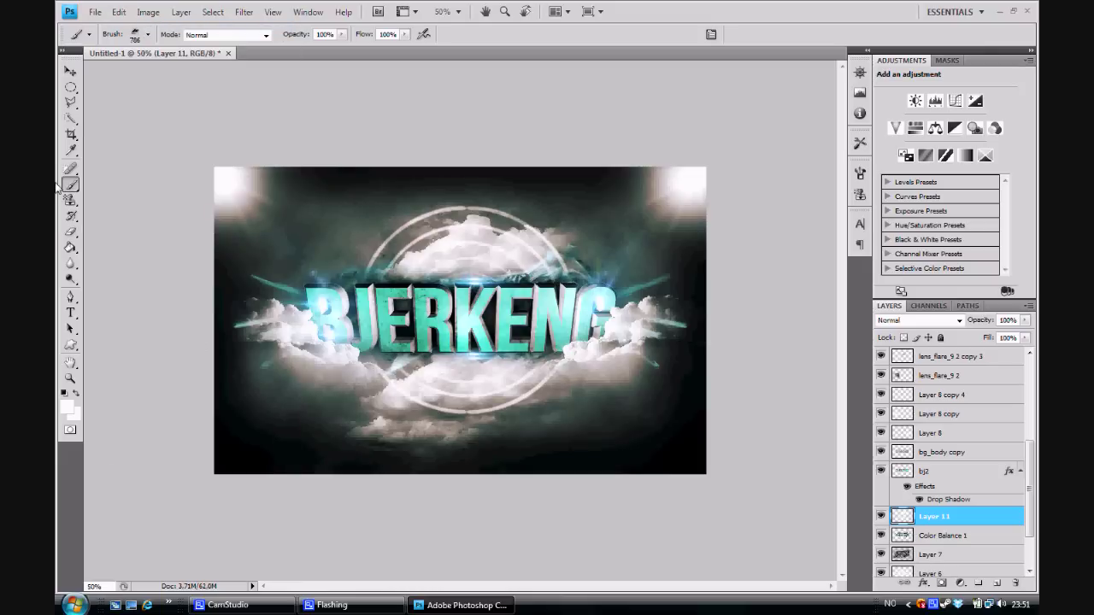
{"action": "key", "text": "ctrl+z"}
{"action": "left_click", "coordinate": [137, 34]}
{"action": "left_click", "coordinate": [128, 206]}
{"action": "key", "text": "Return"}
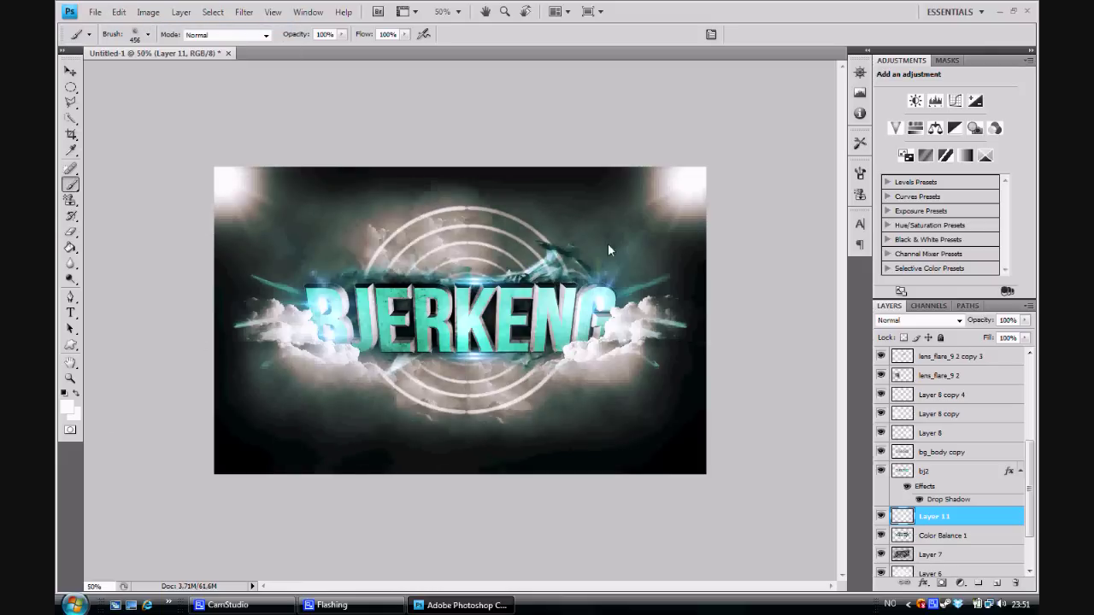
{"action": "left_click", "coordinate": [513, 235]}
Erase excess bright haze near the circle's top, then zoom to 100%
{"action": "left_click_drag", "start_coordinate": [506, 227], "coordinate": [507, 450]}
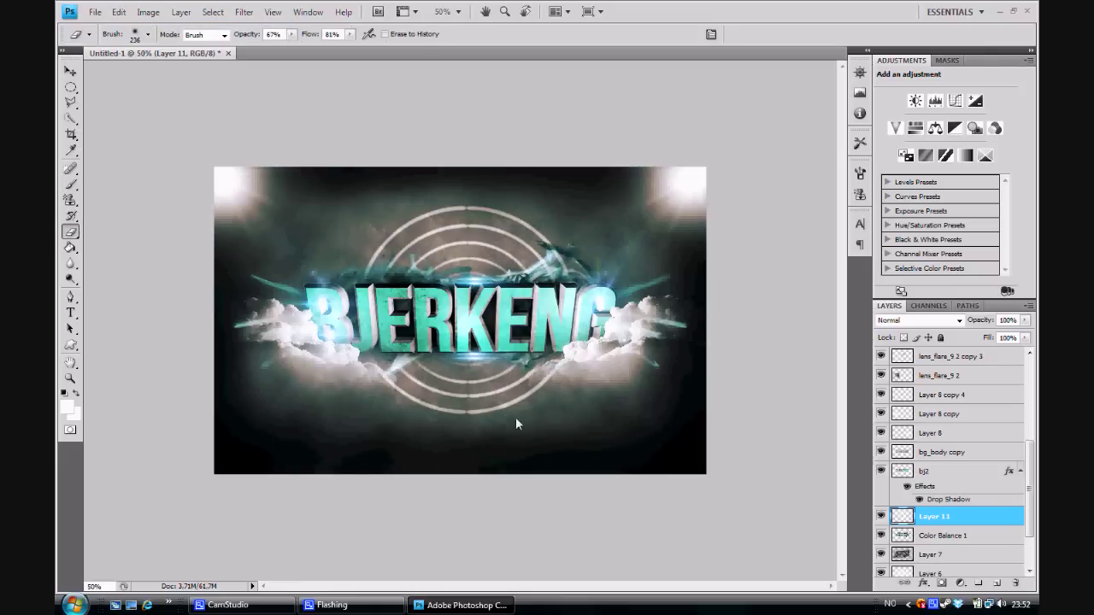
{"action": "key", "text": "ctrl+z"}
{"action": "left_click_drag", "start_coordinate": [410, 235], "coordinate": [568, 260]}
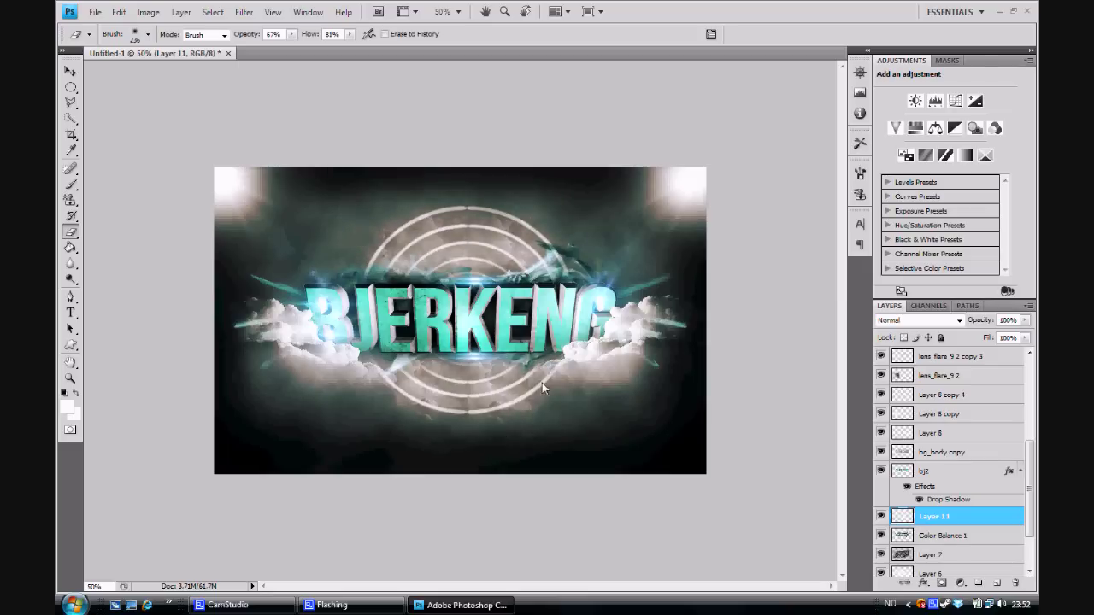
{"action": "key", "text": "ctrl+1"}
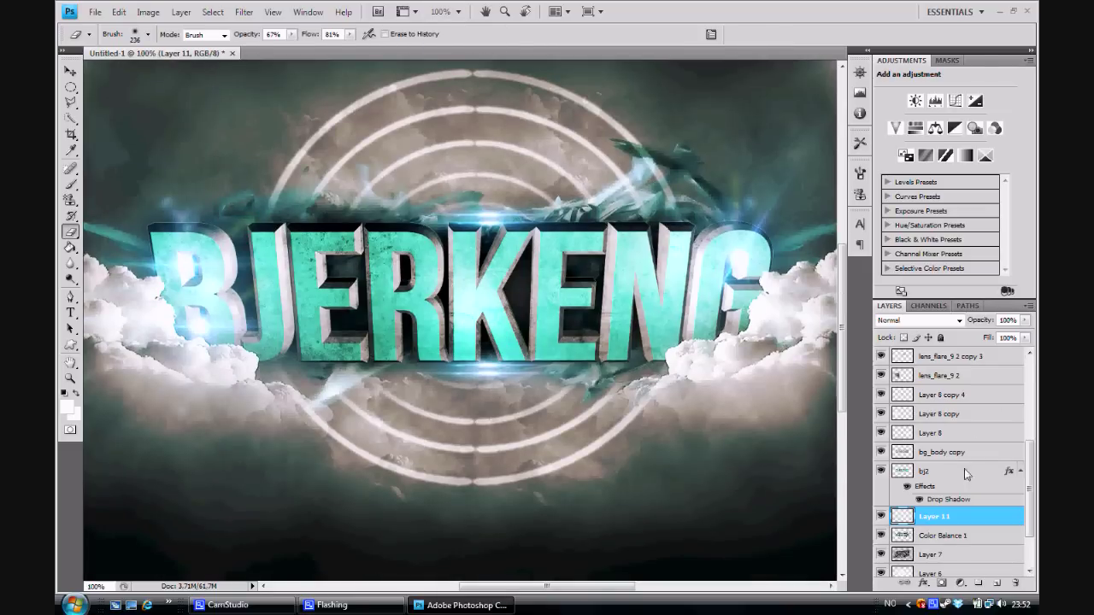
Show Layer 8 and lower Layer 8 copy 4 fill to 77%
{"action": "left_click", "coordinate": [881, 434]}
{"action": "left_click", "coordinate": [944, 395]}
{"action": "left_click_drag", "start_coordinate": [1025, 338], "coordinate": [1012, 356]}
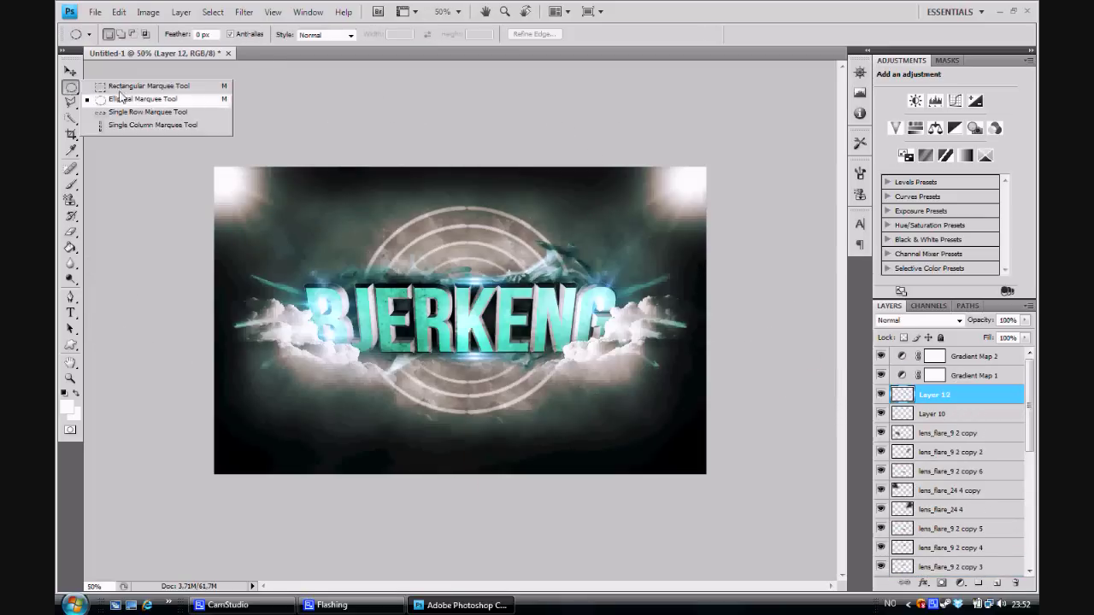
Fill the selected left strip with black, deselect, and duplicate Layer 12
{"action": "key", "text": "d"}
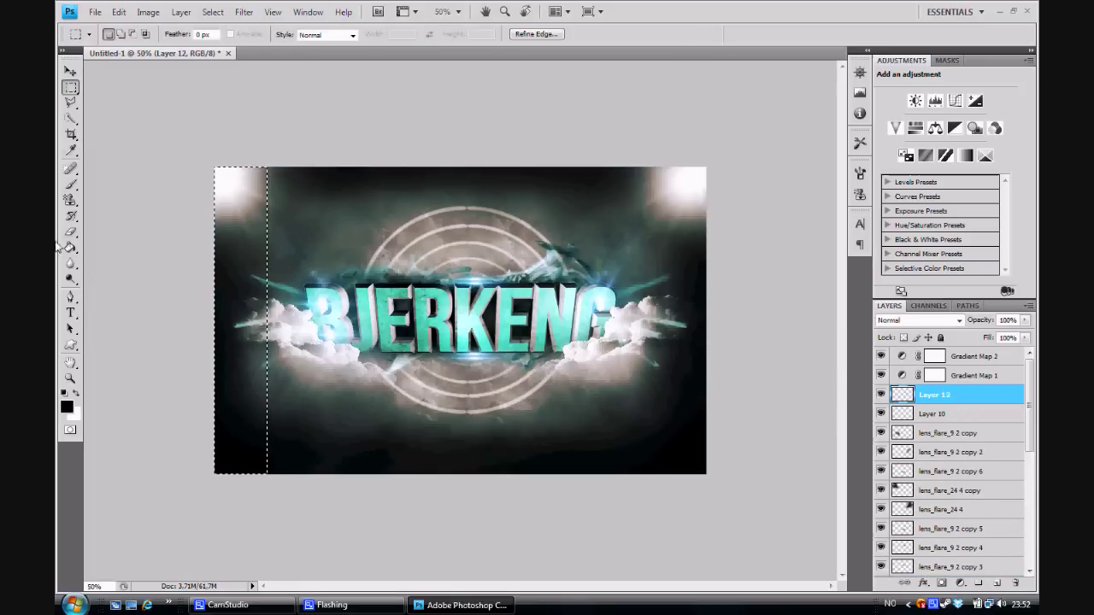
{"action": "key", "text": "g"}
{"action": "left_click", "coordinate": [241, 324]}
{"action": "key", "text": "m"}
{"action": "right_click", "coordinate": [974, 405]}
{"action": "left_click", "coordinate": [821, 124]}
{"action": "left_click", "coordinate": [678, 187]}
Move the strip copy right, then duplicate it and shift the second copy further right
{"action": "key", "text": "v"}
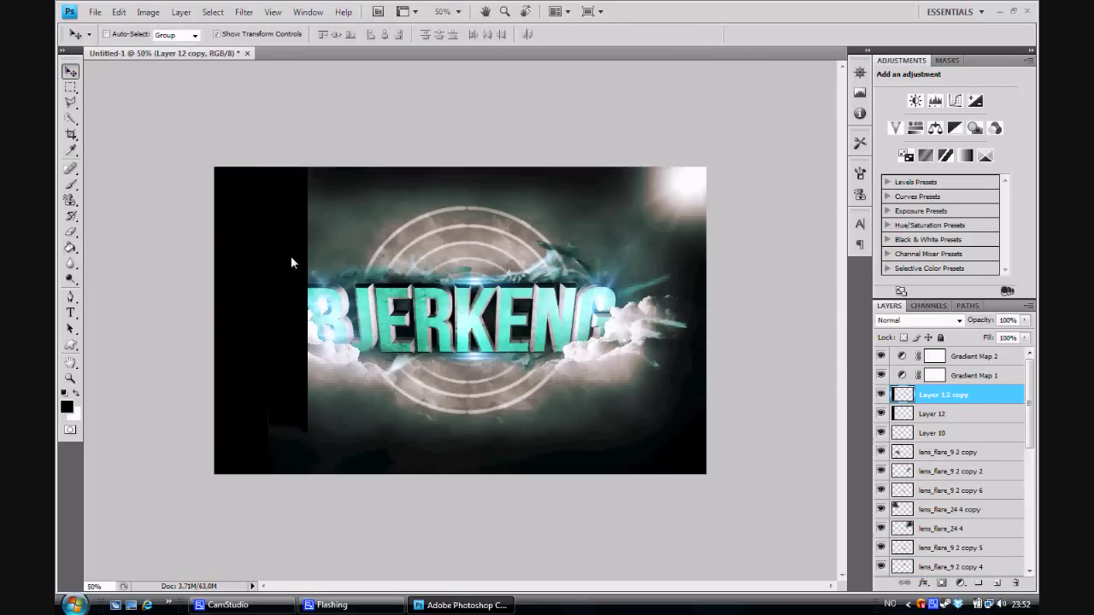
{"action": "left_click_drag", "start_coordinate": [242, 255], "coordinate": [344, 256]}
{"action": "right_click", "coordinate": [971, 398]}
{"action": "left_click", "coordinate": [850, 128]}
{"action": "key", "text": "Return"}
{"action": "left_click_drag", "start_coordinate": [451, 311], "coordinate": [511, 318]}
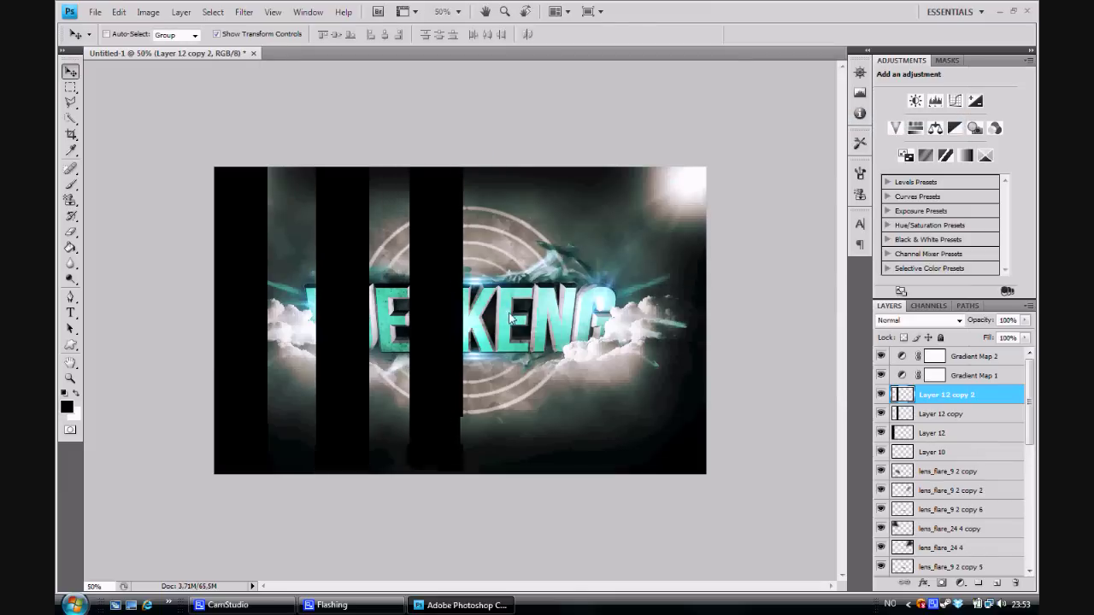
Select the three black strip layers and merge them into one layer
{"action": "left_click", "coordinate": [940, 432], "text": "shift"}
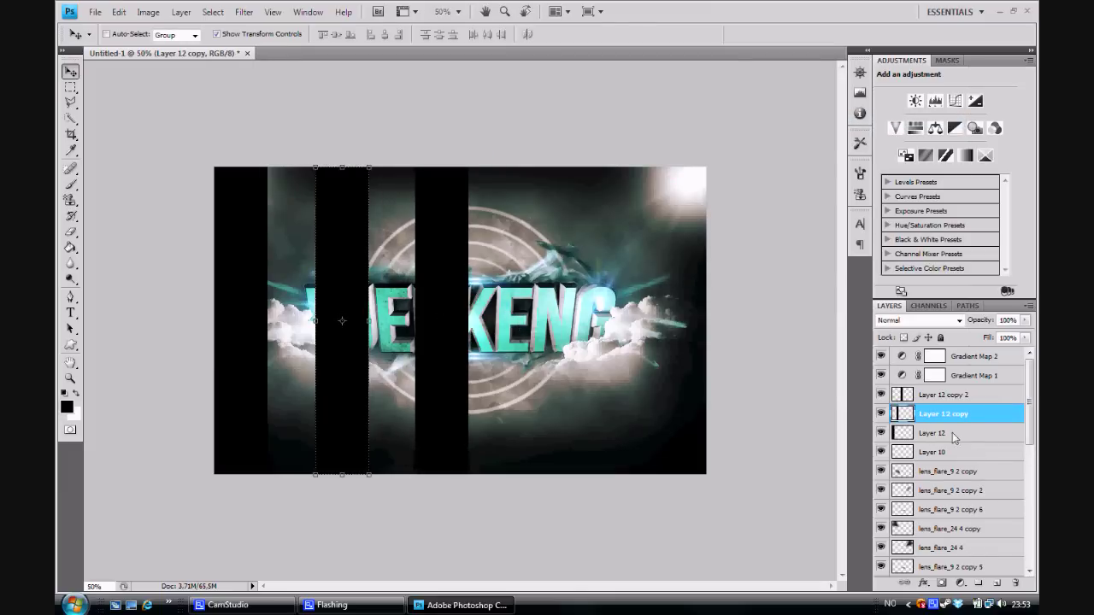
{"action": "right_click", "coordinate": [952, 432]}
{"action": "left_click", "coordinate": [804, 349]}
{"action": "right_click", "coordinate": [949, 395]}
{"action": "left_click", "coordinate": [794, 119]}
Duplicate the merged strips, shift the copy into the gaps, and merge both strip layers
{"action": "key", "text": "Return"}
{"action": "mouse_move", "coordinate": [517, 333]}
{"action": "left_mouse_down"}
{"action": "mouse_move", "coordinate": [691, 328]}
{"action": "mouse_move", "coordinate": [711, 339]}
{"action": "left_mouse_up"}
{"action": "key", "text": "shift+Right"}
{"action": "key", "text": "shift+Right"}
{"action": "key", "text": "shift+Right"}
{"action": "left_click", "coordinate": [953, 413], "text": "shift"}
{"action": "right_click", "coordinate": [953, 413]}
{"action": "left_click", "coordinate": [803, 330]}
{"action": "key", "text": "shift+Right"}
{"action": "key", "text": "shift+Right"}
{"action": "key", "text": "shift+Right"}
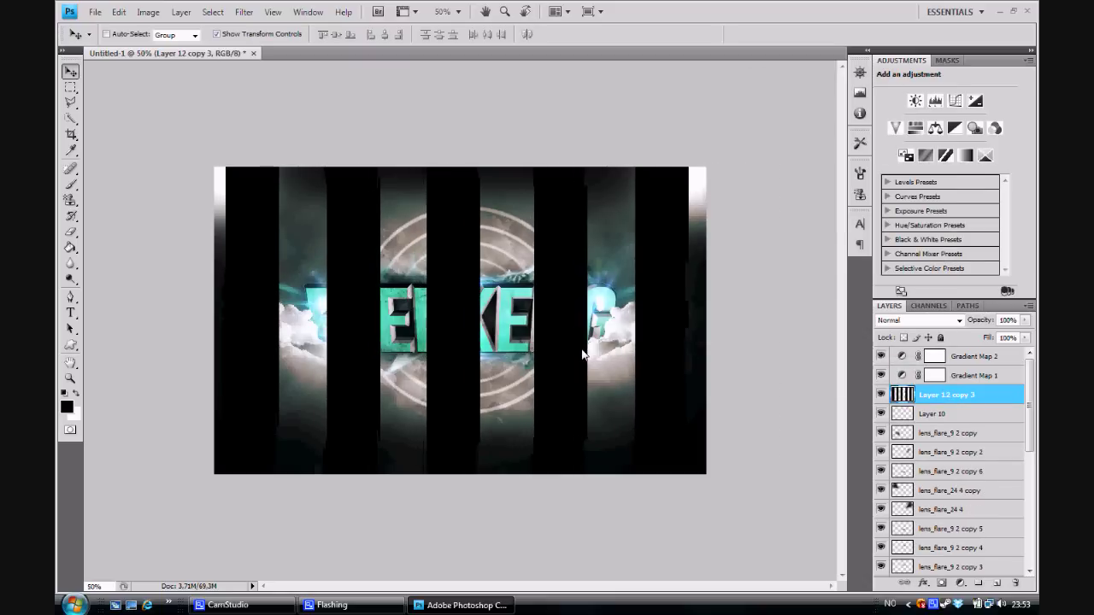
Apply the Polar Coordinates distortion to turn the strips into radiating rays
{"action": "left_click", "coordinate": [252, 14]}
{"action": "left_click", "coordinate": [432, 225]}
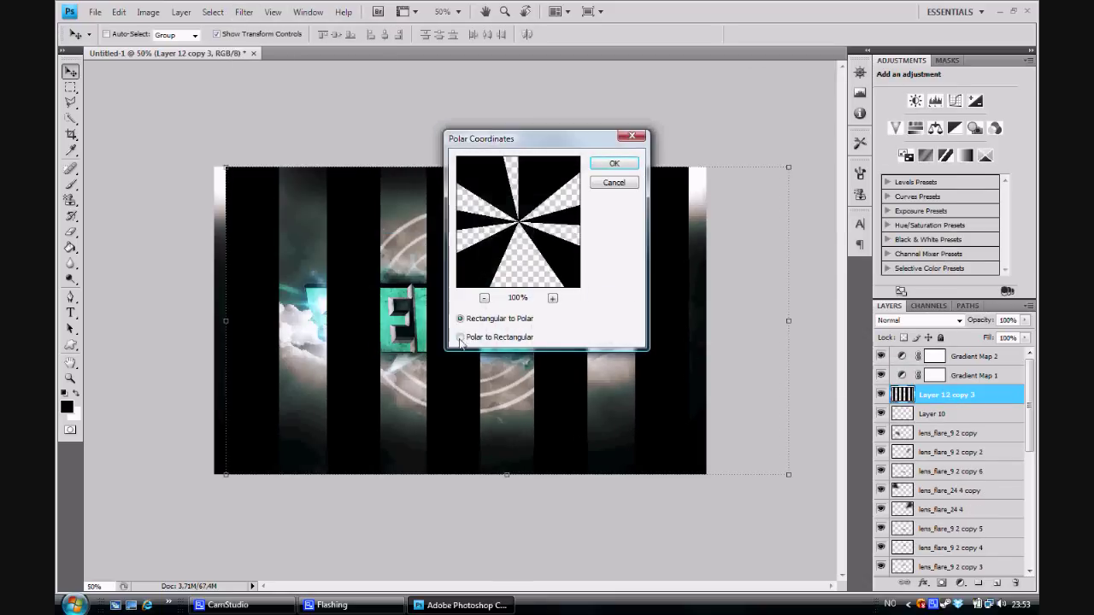
{"action": "left_click", "coordinate": [485, 299]}
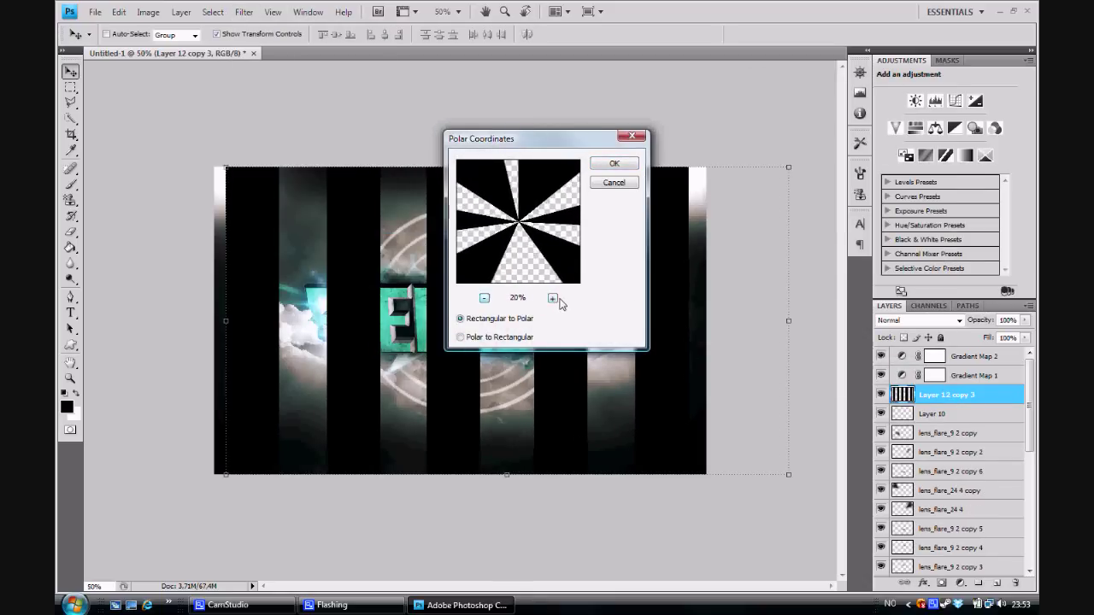
{"action": "left_click", "coordinate": [552, 298]}
{"action": "key", "text": "Escape"}
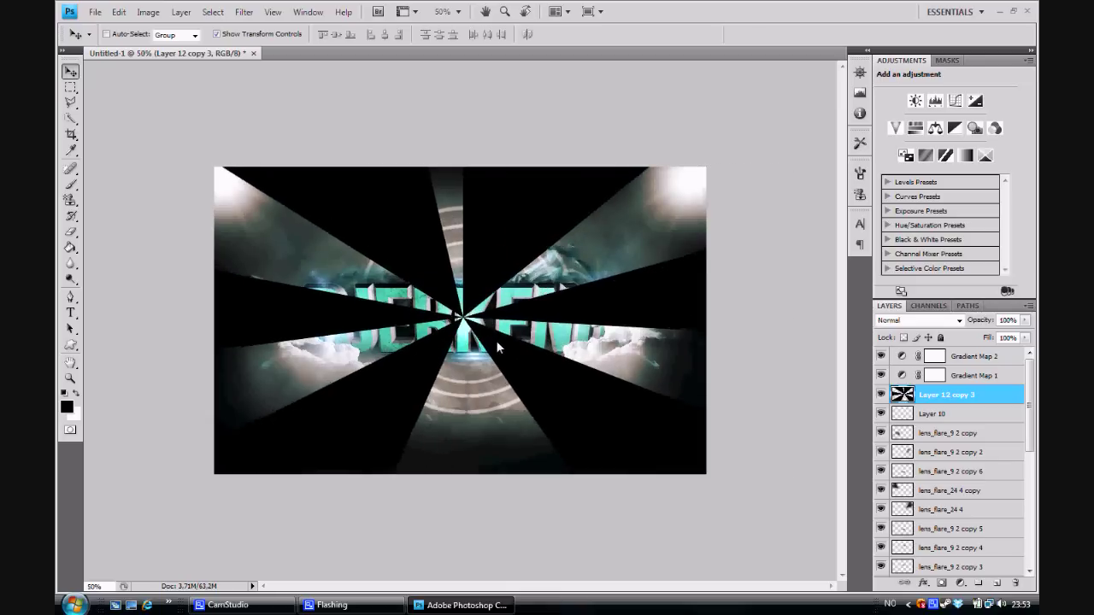
Set the rays layer to Soft Light, move it below bj2, and lower opacity to about 41%
{"action": "left_click", "coordinate": [919, 319]}
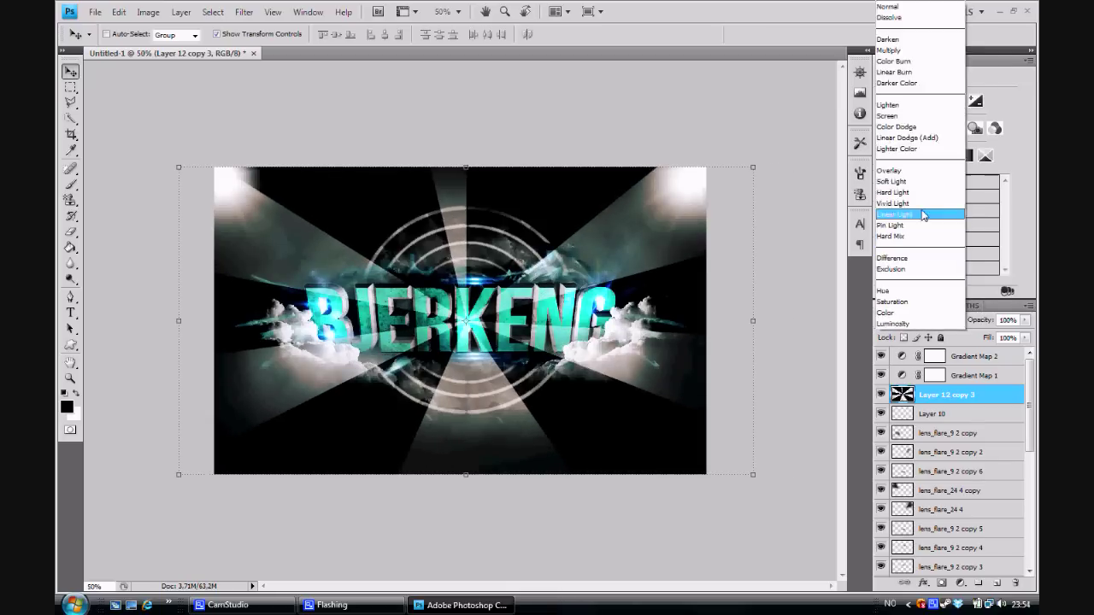
{"action": "left_click", "coordinate": [906, 164]}
{"action": "scroll", "coordinate": [957, 408], "scroll_direction": "down", "scroll_amount": 1}
{"action": "left_click_drag", "start_coordinate": [947, 376], "coordinate": [948, 548]}
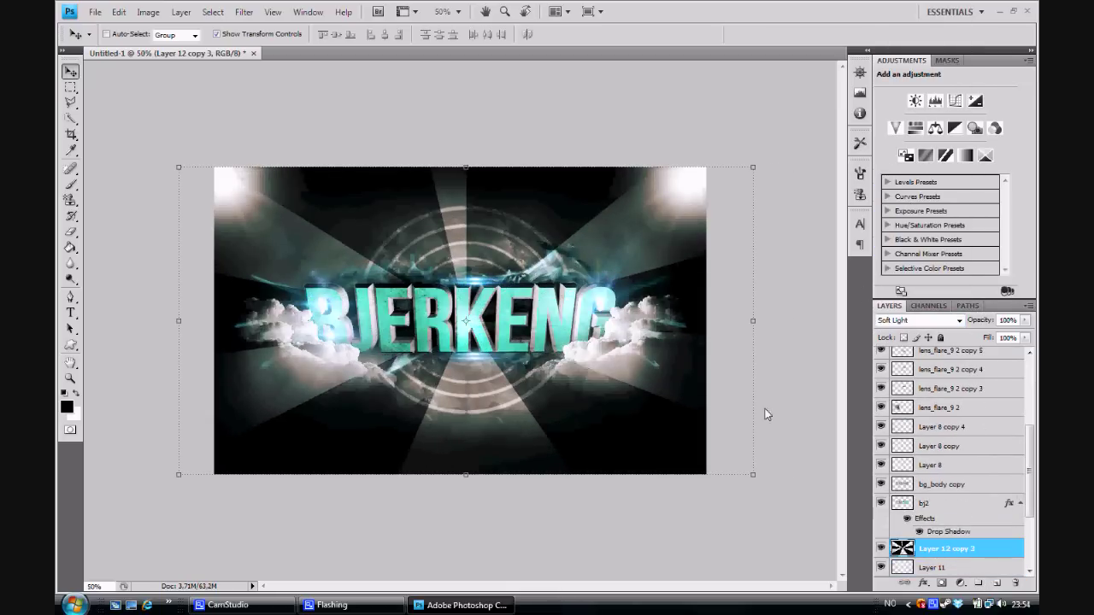
{"action": "left_click_drag", "start_coordinate": [1023, 331], "coordinate": [979, 338]}
{"action": "key", "text": "e"}
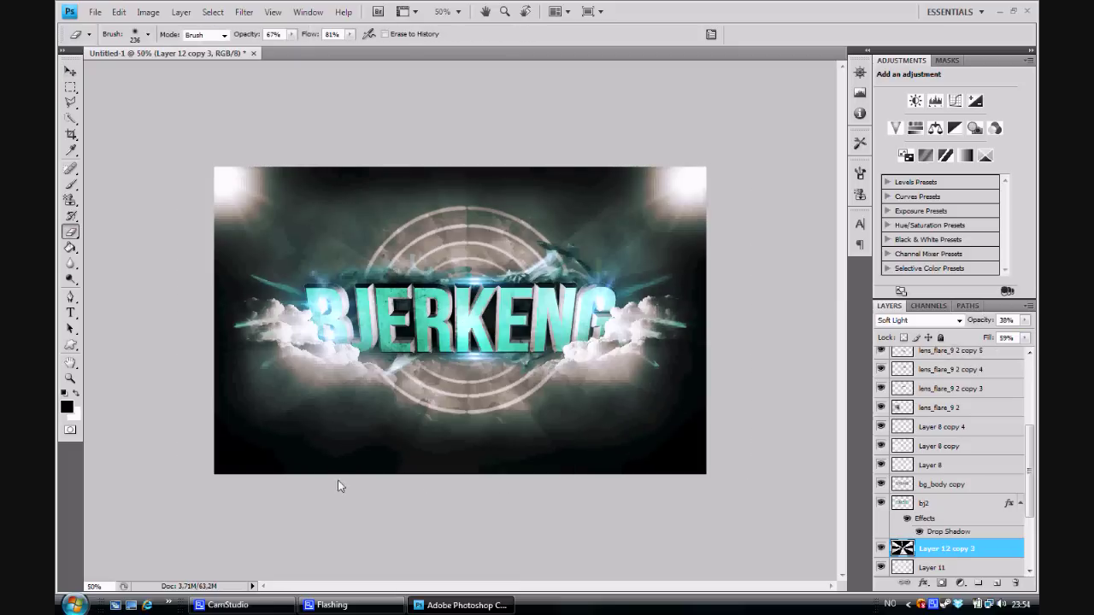
{"action": "left_click_drag", "start_coordinate": [971, 338], "coordinate": [987, 337]}
{"action": "key", "text": "ctrl+plus"}
{"action": "key", "text": "ctrl+minus"}
Place the bj2 wireframe text file, rotate it counter-clockwise, and commit
{"action": "left_click", "coordinate": [95, 12]}
{"action": "left_click", "coordinate": [217, 256]}
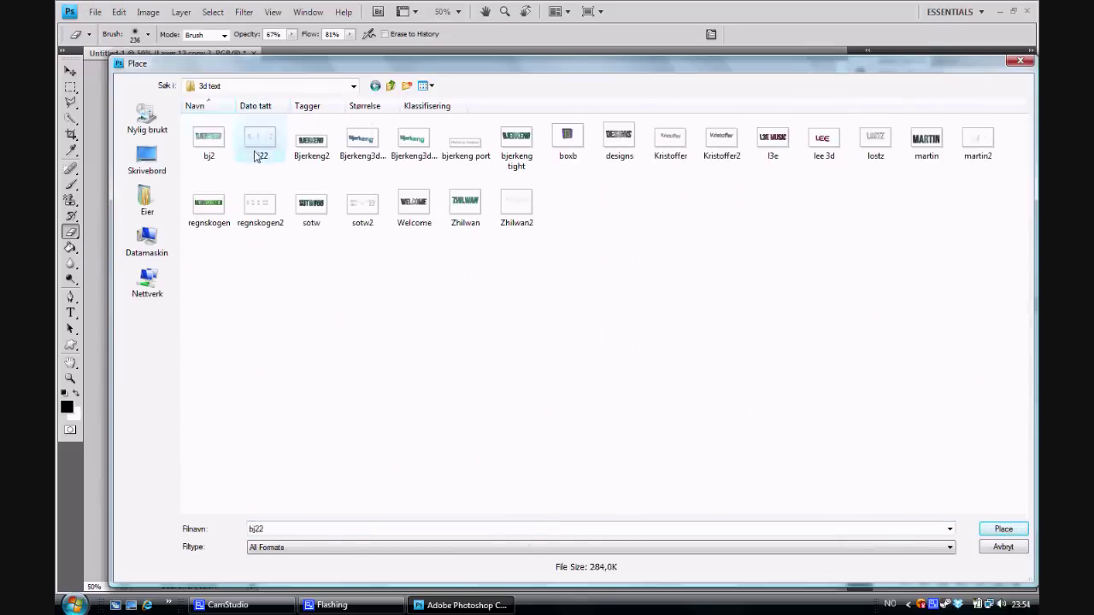
{"action": "double_click", "coordinate": [210, 146]}
{"action": "left_click_drag", "start_coordinate": [712, 181], "coordinate": [615, 81]}
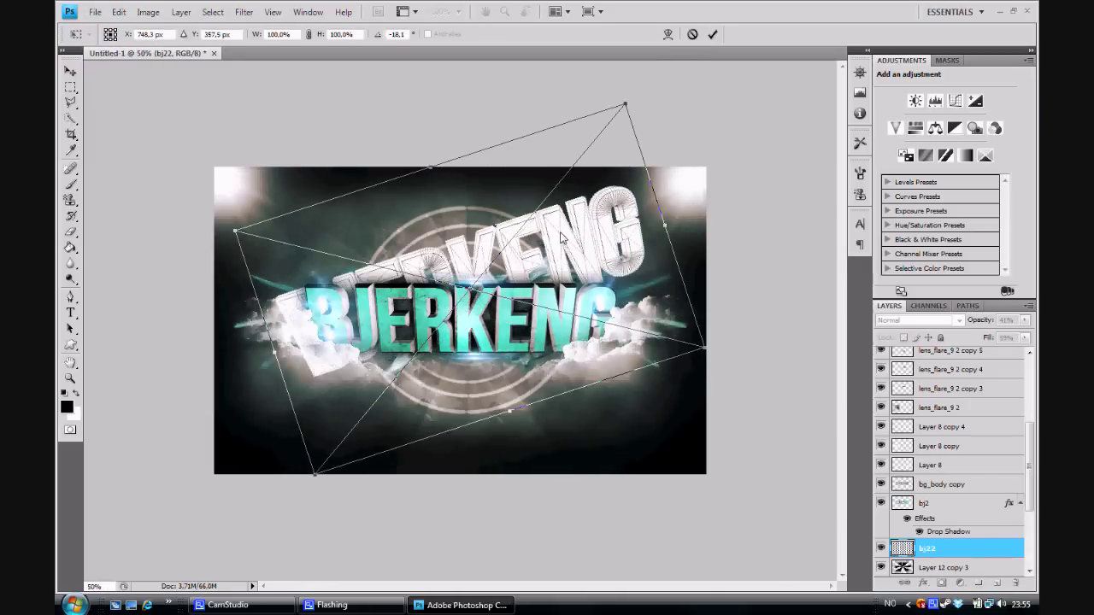
{"action": "key", "text": "Return"}
Blend the wireframe layer with Multiply, duplicate it, and lower the copy's opacity to 42%
{"action": "key", "text": "e"}
{"action": "left_click", "coordinate": [959, 321]}
{"action": "left_click", "coordinate": [906, 50]}
{"action": "right_click", "coordinate": [974, 549]}
{"action": "left_click", "coordinate": [830, 217]}
{"action": "key", "text": "Return"}
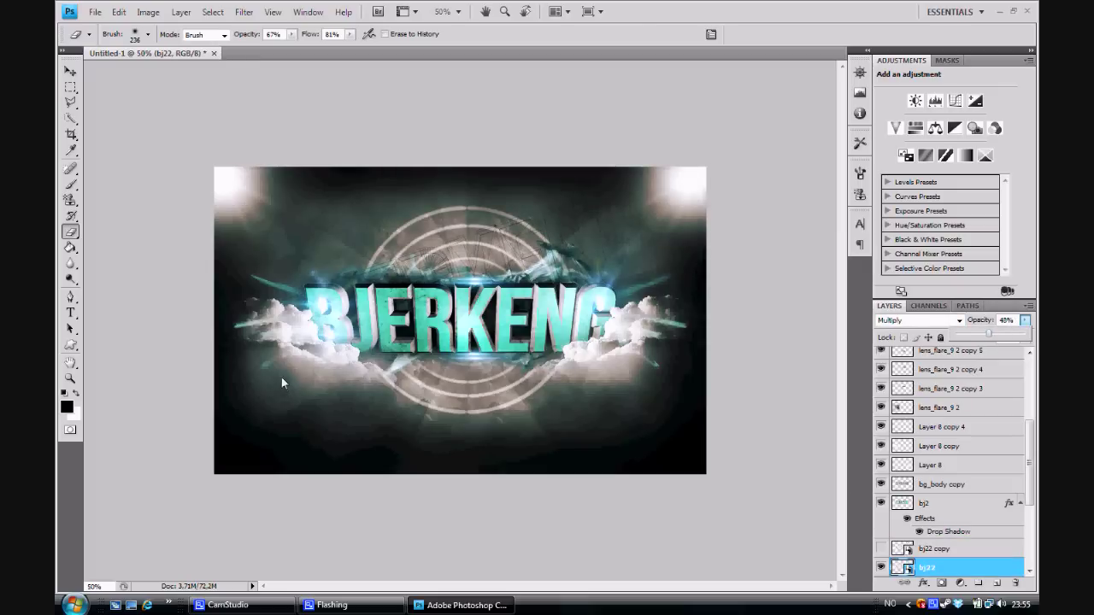
{"action": "left_click", "coordinate": [618, 271]}
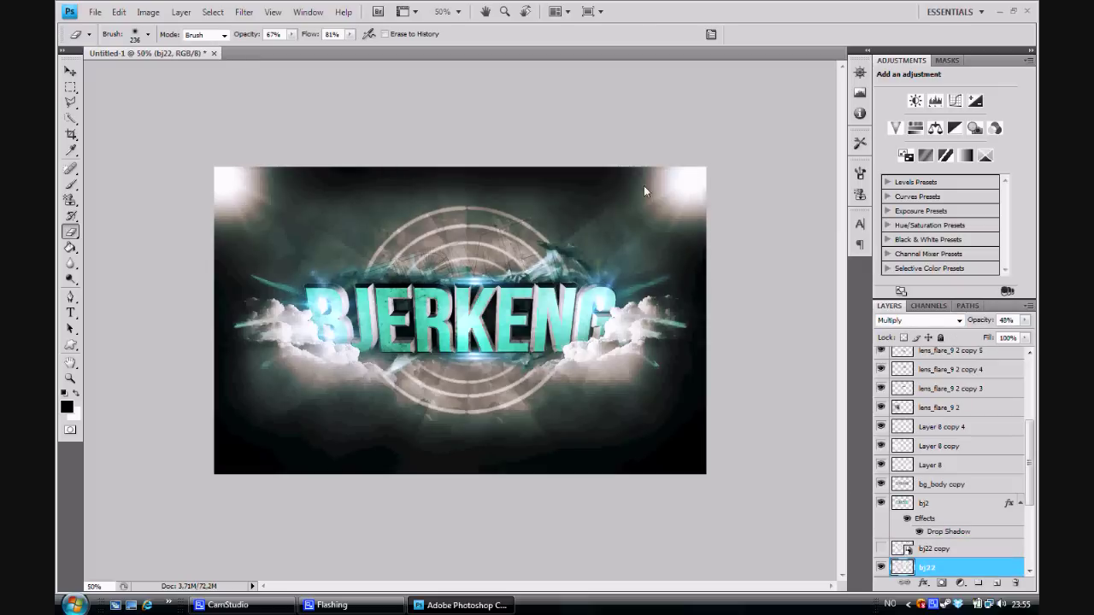
Rotate the bj22 wireframe layer about 12 degrees with Free Transform
{"action": "left_click", "coordinate": [457, 11]}
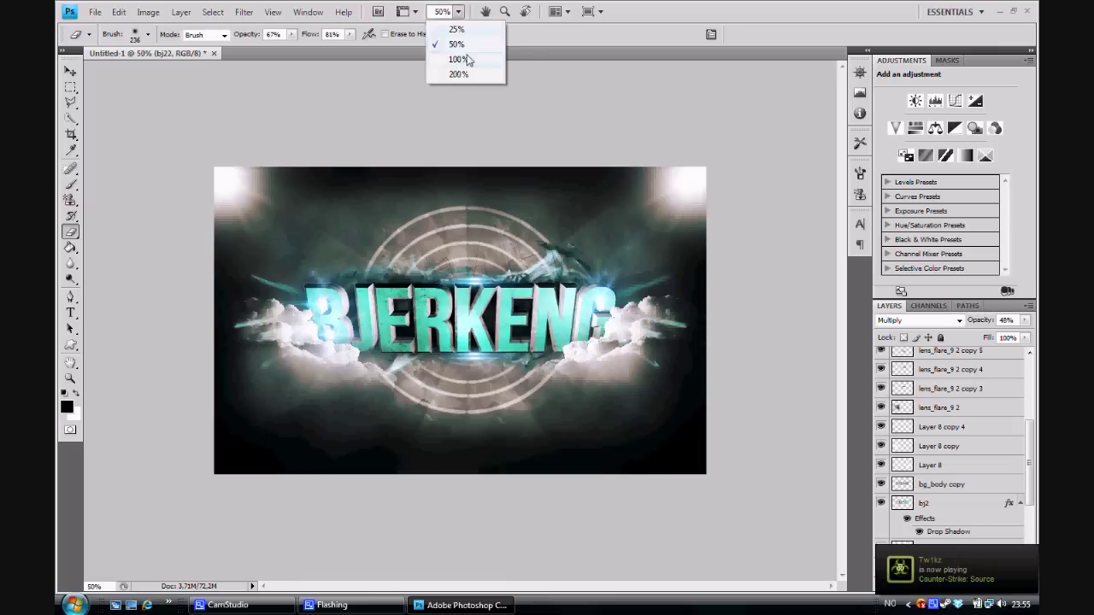
{"action": "left_click", "coordinate": [451, 58]}
{"action": "scroll", "coordinate": [880, 511], "scroll_direction": "down", "scroll_amount": 2}
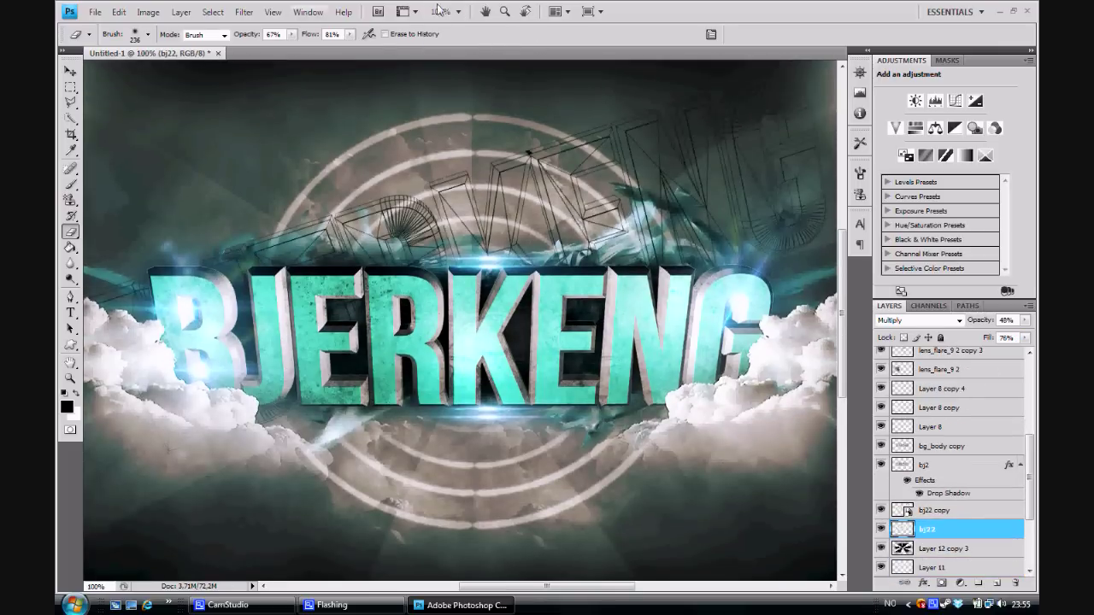
{"action": "left_click", "coordinate": [451, 11]}
{"action": "left_click", "coordinate": [451, 44]}
{"action": "key", "text": "ctrl+t"}
{"action": "left_click_drag", "start_coordinate": [685, 218], "coordinate": [556, 414]}
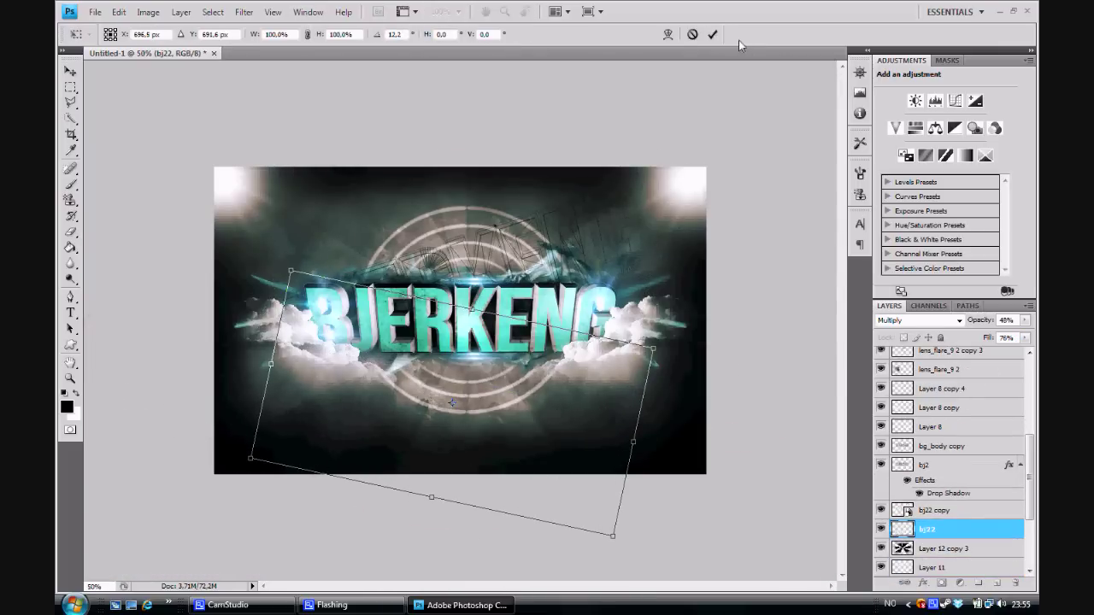
{"action": "key", "text": "Return"}
Rotate the bj22 copy layer too, then check the result at 100% and 50% zoom
{"action": "key", "text": "alt+bracketright"}
{"action": "key", "text": "ctrl+t"}
{"action": "mouse_move", "coordinate": [688, 228]}
{"action": "left_mouse_down"}
{"action": "mouse_move", "coordinate": [696, 164]}
{"action": "mouse_move", "coordinate": [564, 385]}
{"action": "left_mouse_up"}
{"action": "key", "text": "Return"}
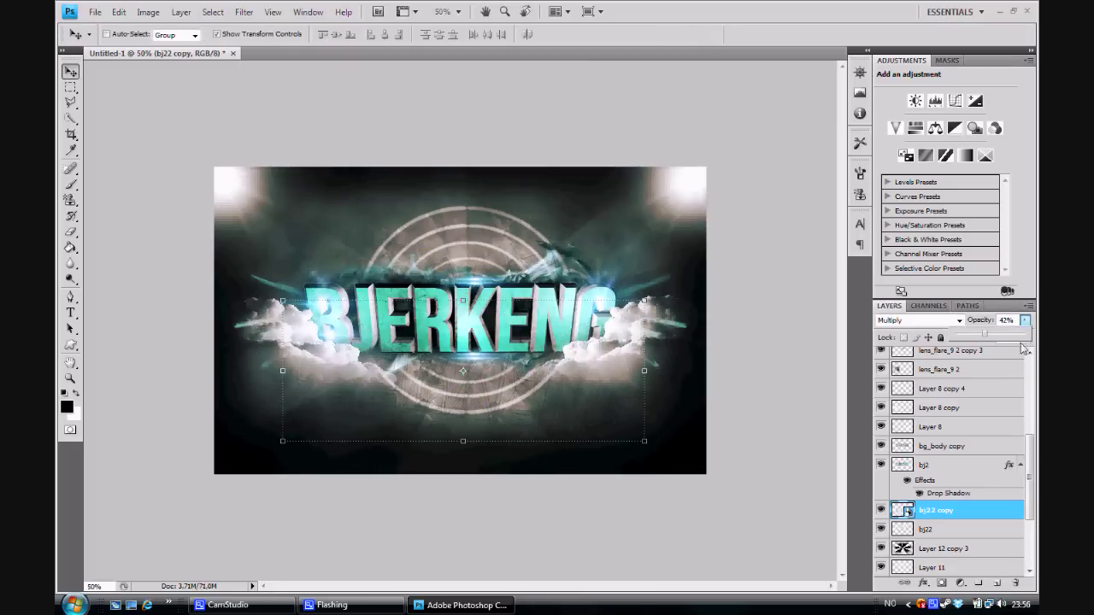
{"action": "key", "text": "e"}
{"action": "key", "text": "ctrl+plus"}
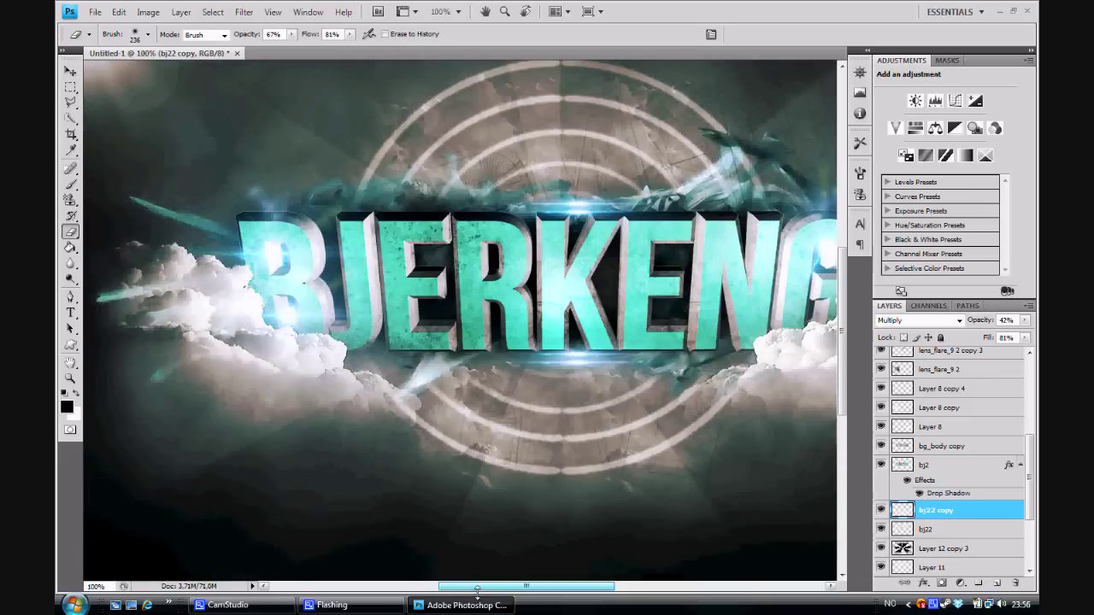
{"action": "left_click", "coordinate": [458, 12]}
{"action": "left_click", "coordinate": [444, 49]}
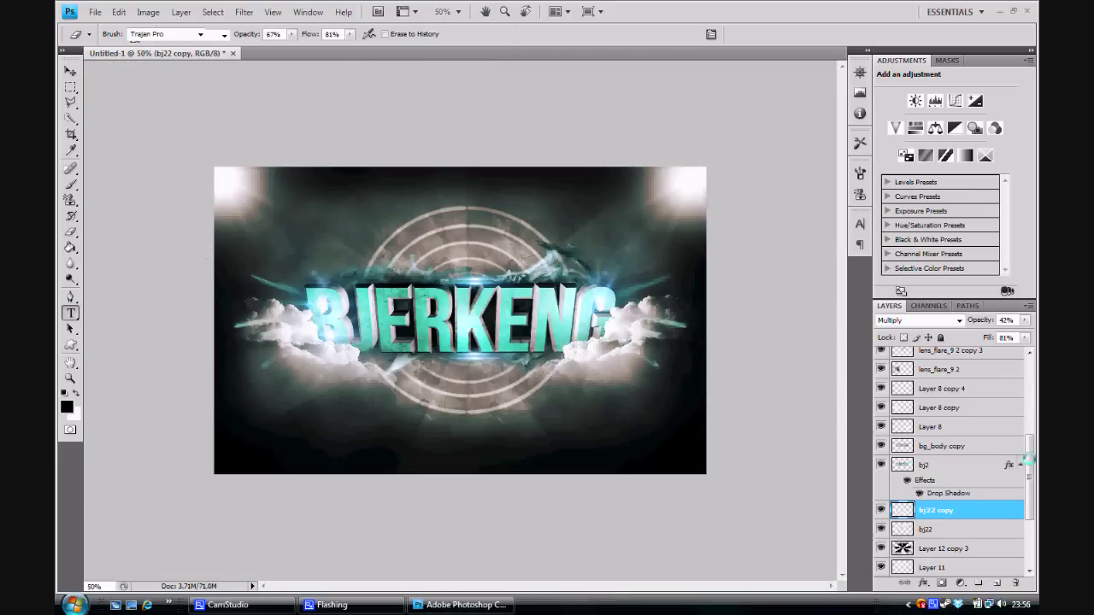
{"action": "scroll", "coordinate": [917, 357], "scroll_direction": "up", "scroll_amount": 5}
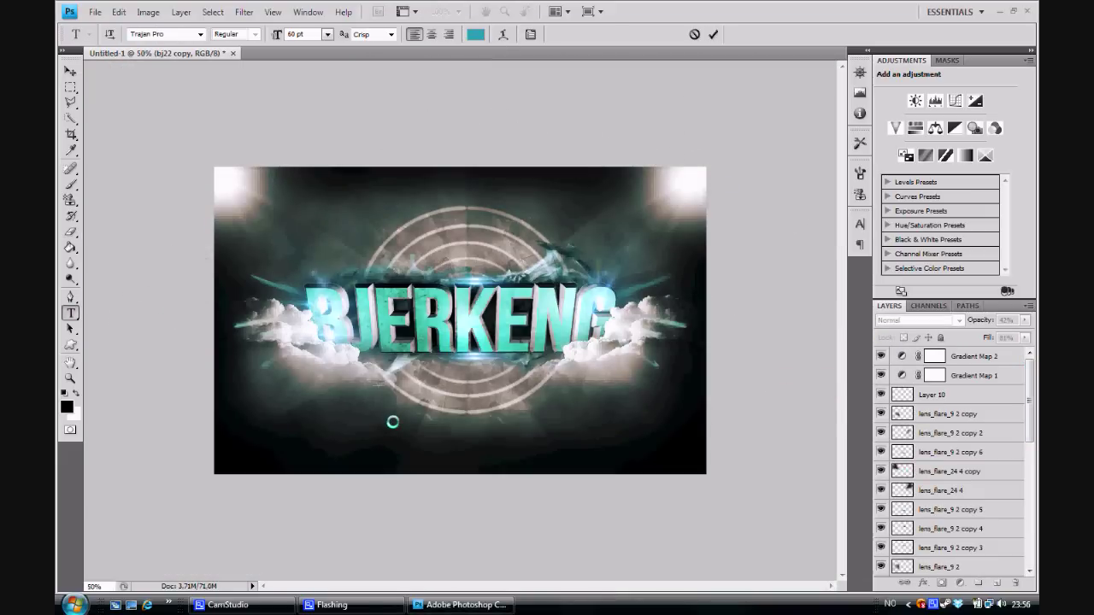
{"action": "type", "text": "WWW.BJERKENG.INFO"}
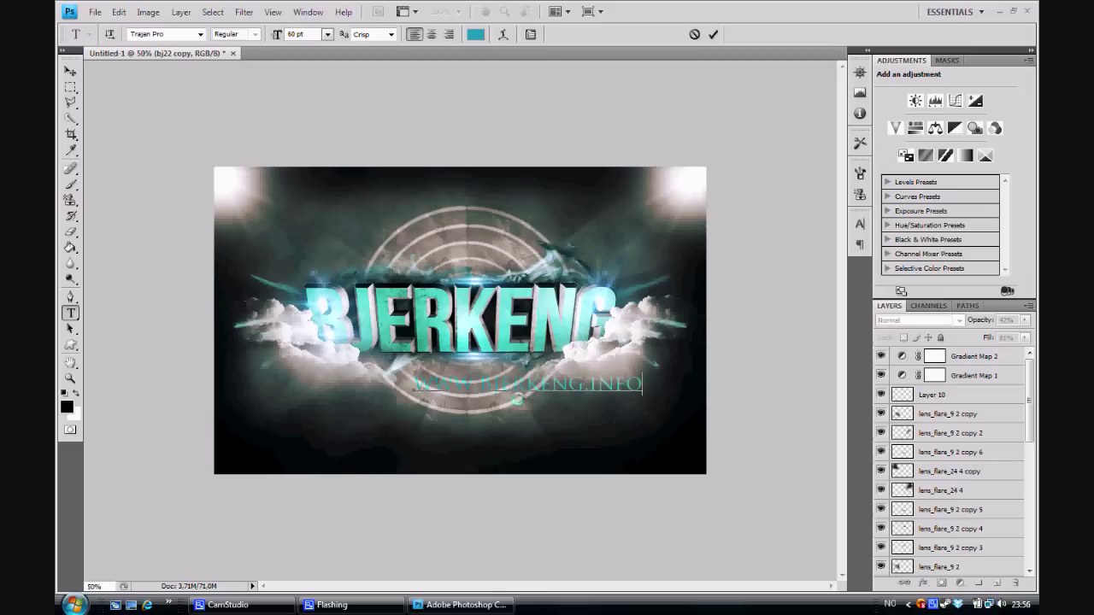
{"action": "key", "text": "ctrl+a"}
{"action": "left_click", "coordinate": [184, 34]}
{"action": "type", "text": "Beba"}
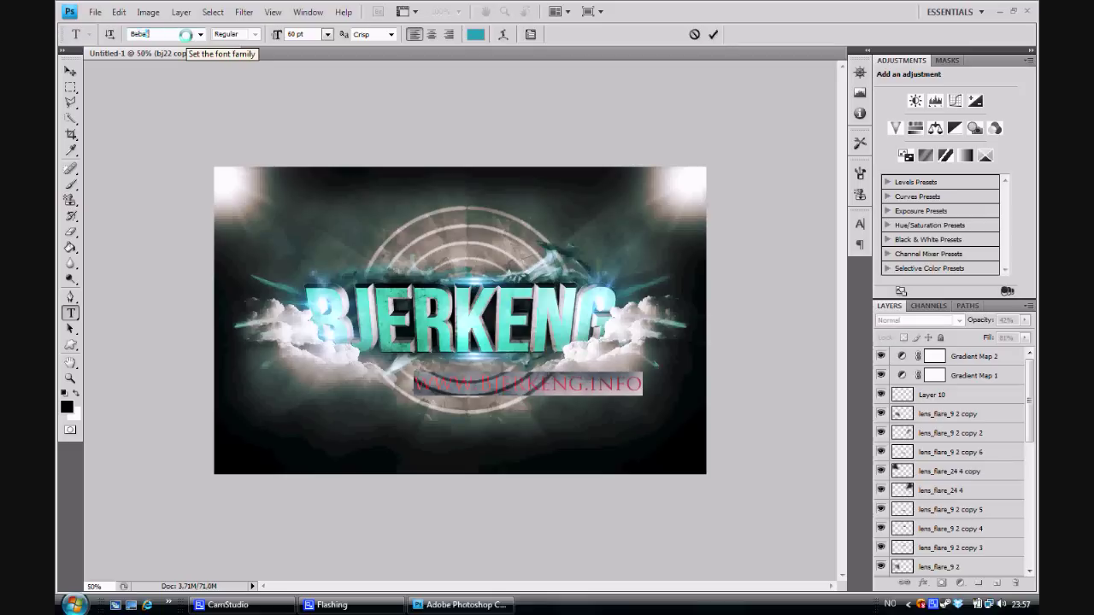
{"action": "left_click", "coordinate": [475, 35]}
{"action": "left_click", "coordinate": [696, 86]}
{"action": "left_click", "coordinate": [1001, 81]}
{"action": "left_click", "coordinate": [326, 35]}
{"action": "left_click", "coordinate": [317, 206]}
{"action": "key", "text": "ctrl+Return"}
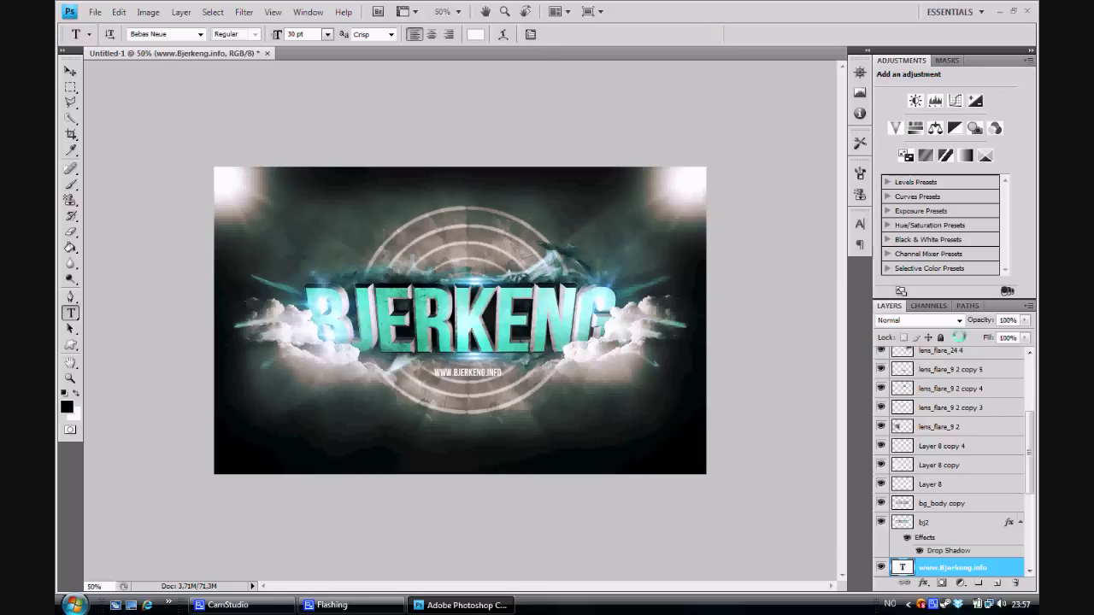
Fade the URL text layer to 38% opacity and commit the edit
{"action": "key", "text": "3"}
{"action": "key", "text": "8"}
{"action": "left_click", "coordinate": [489, 407]}
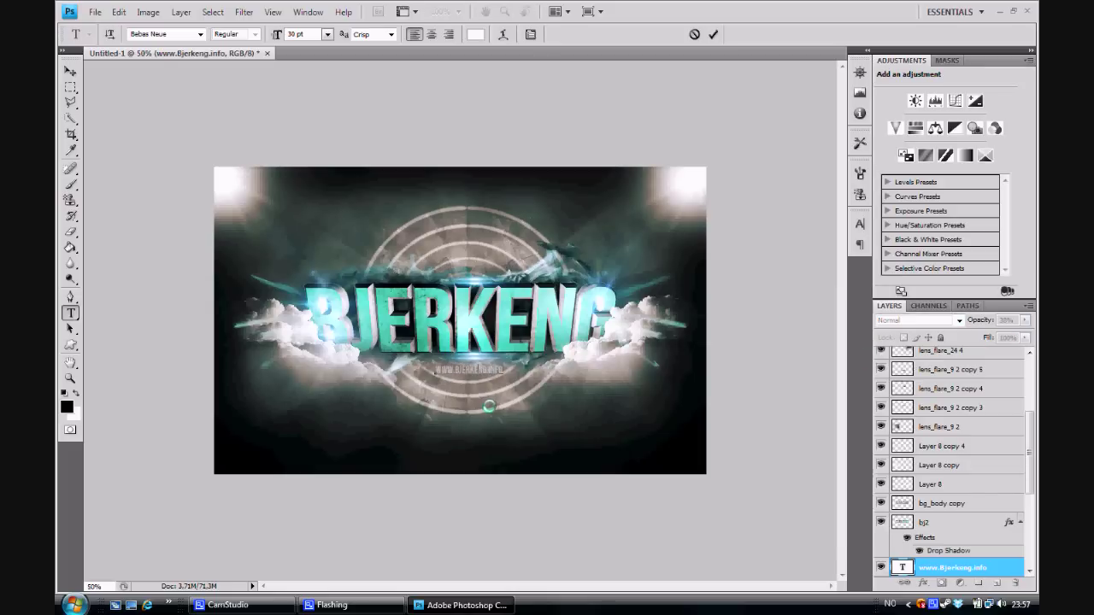
{"action": "left_click", "coordinate": [714, 34]}
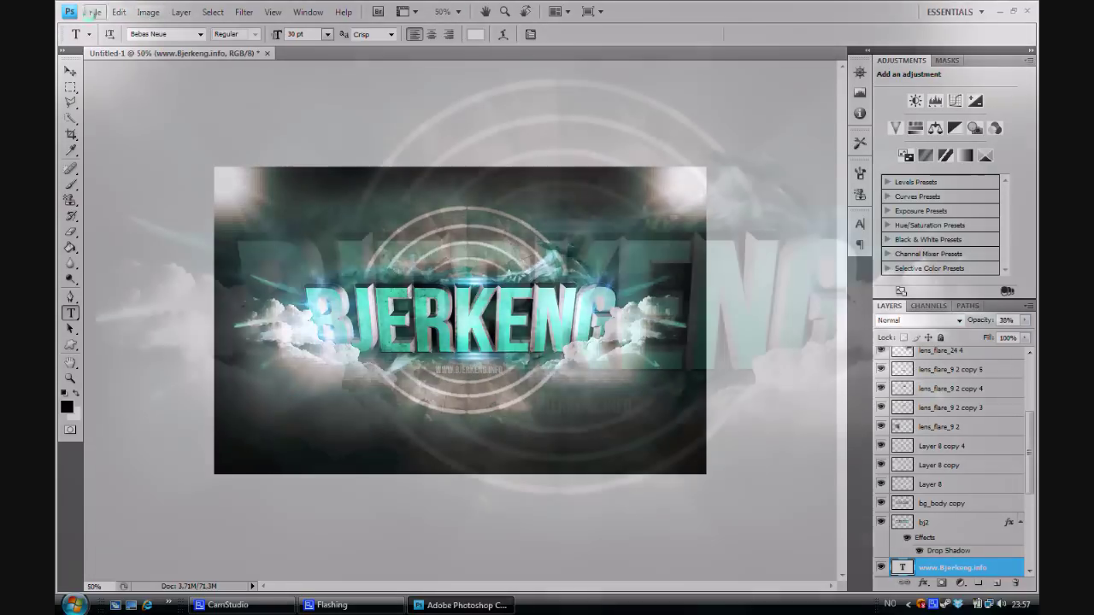